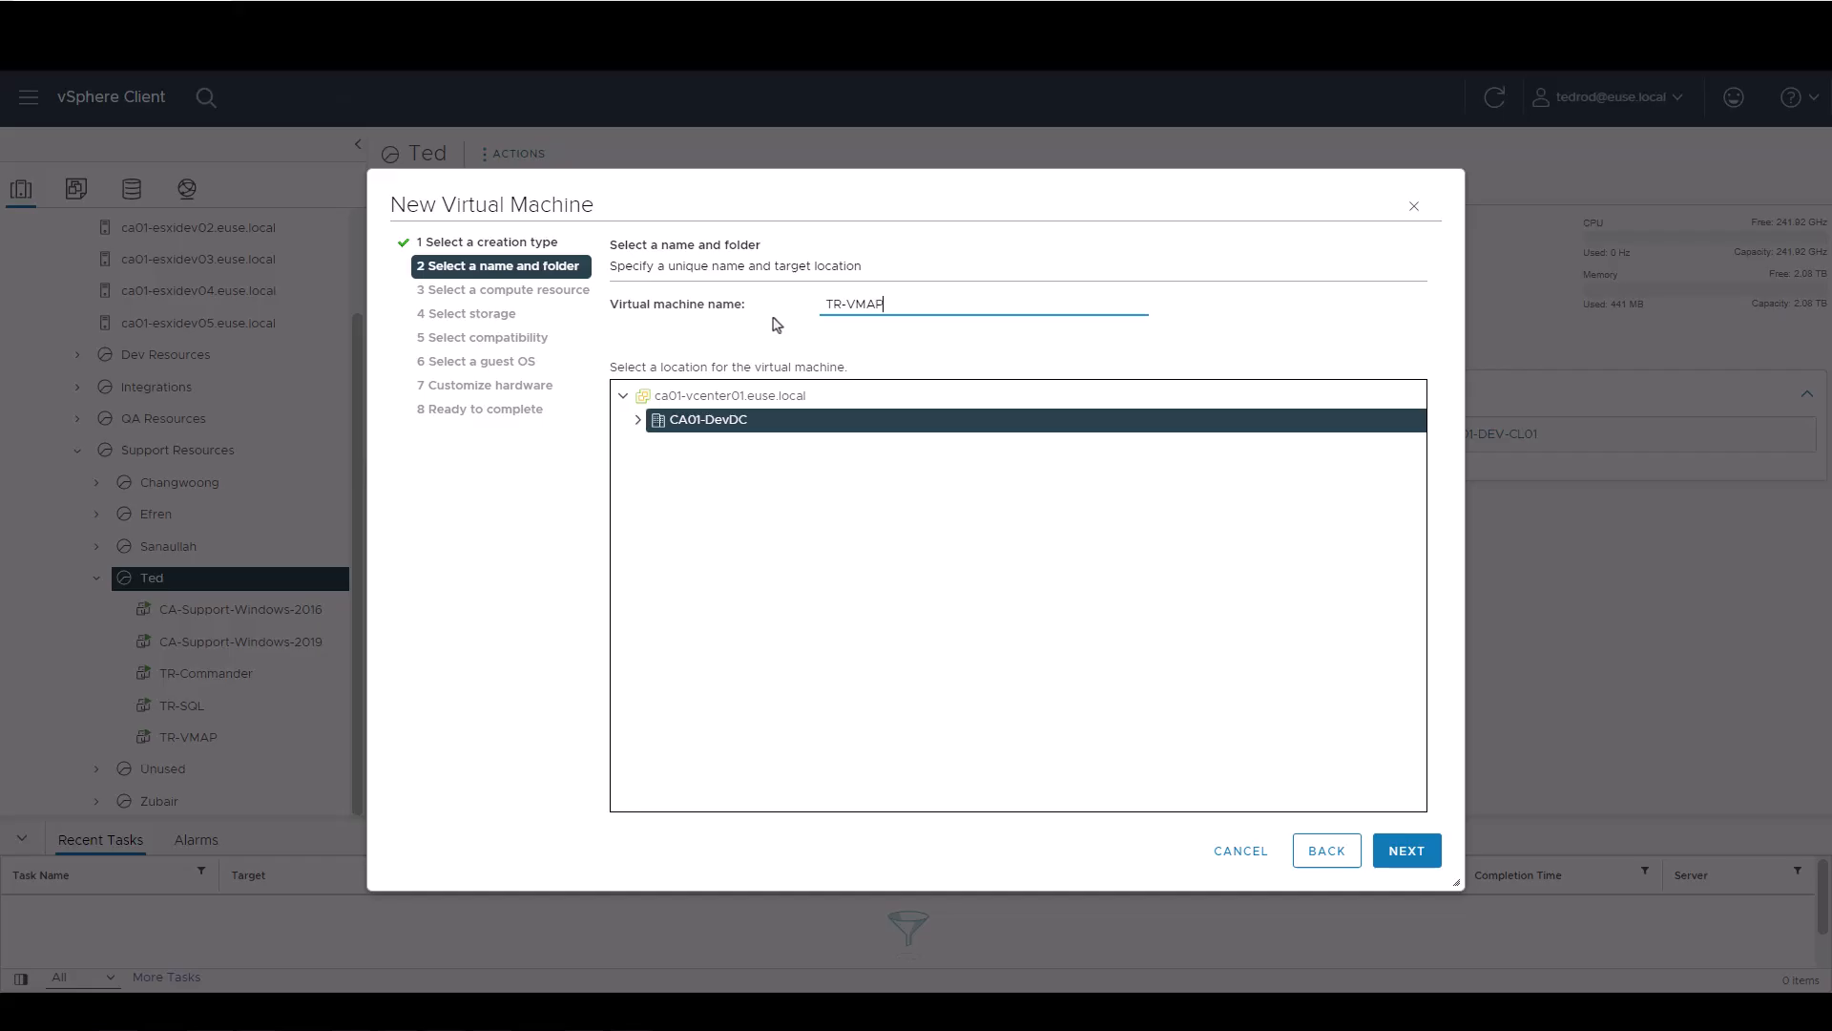
Step: Name the virtual machine TR-VMAP02 and place it in the Support Resources folder that matches the selected resource pool, under CA01-DevDC
text(02)
click(640, 423)
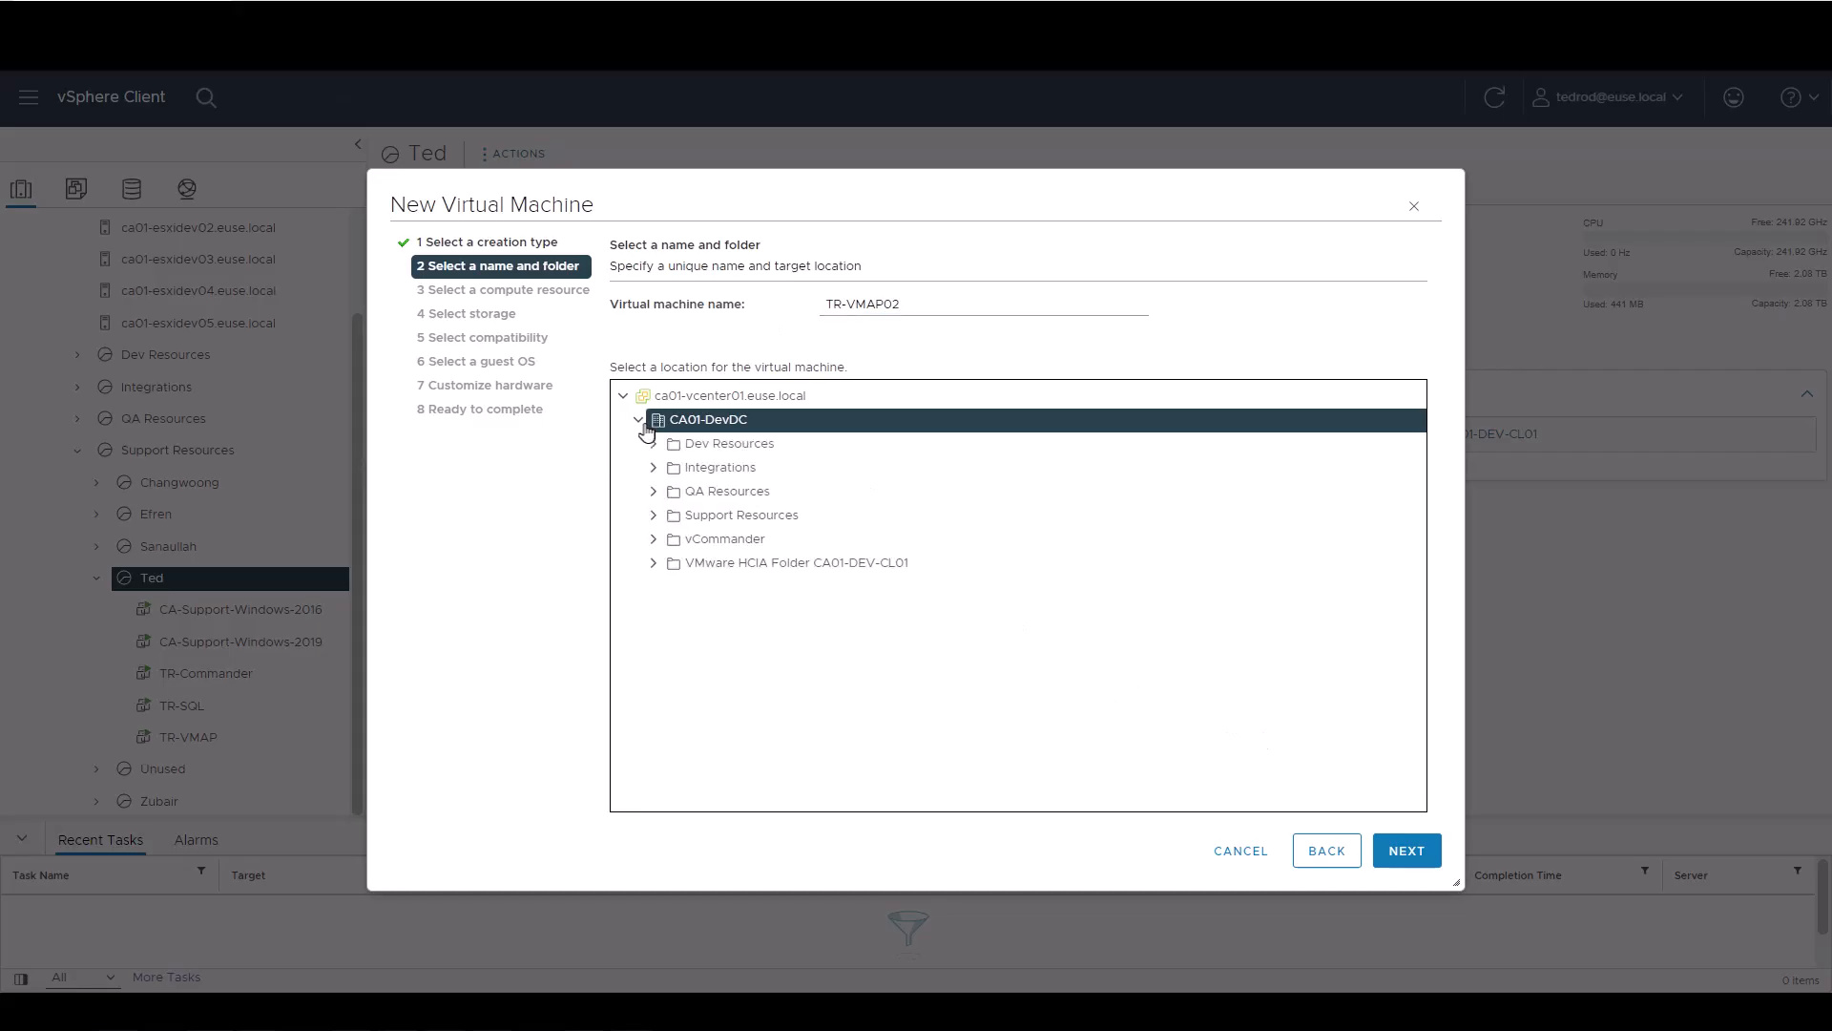
click(654, 516)
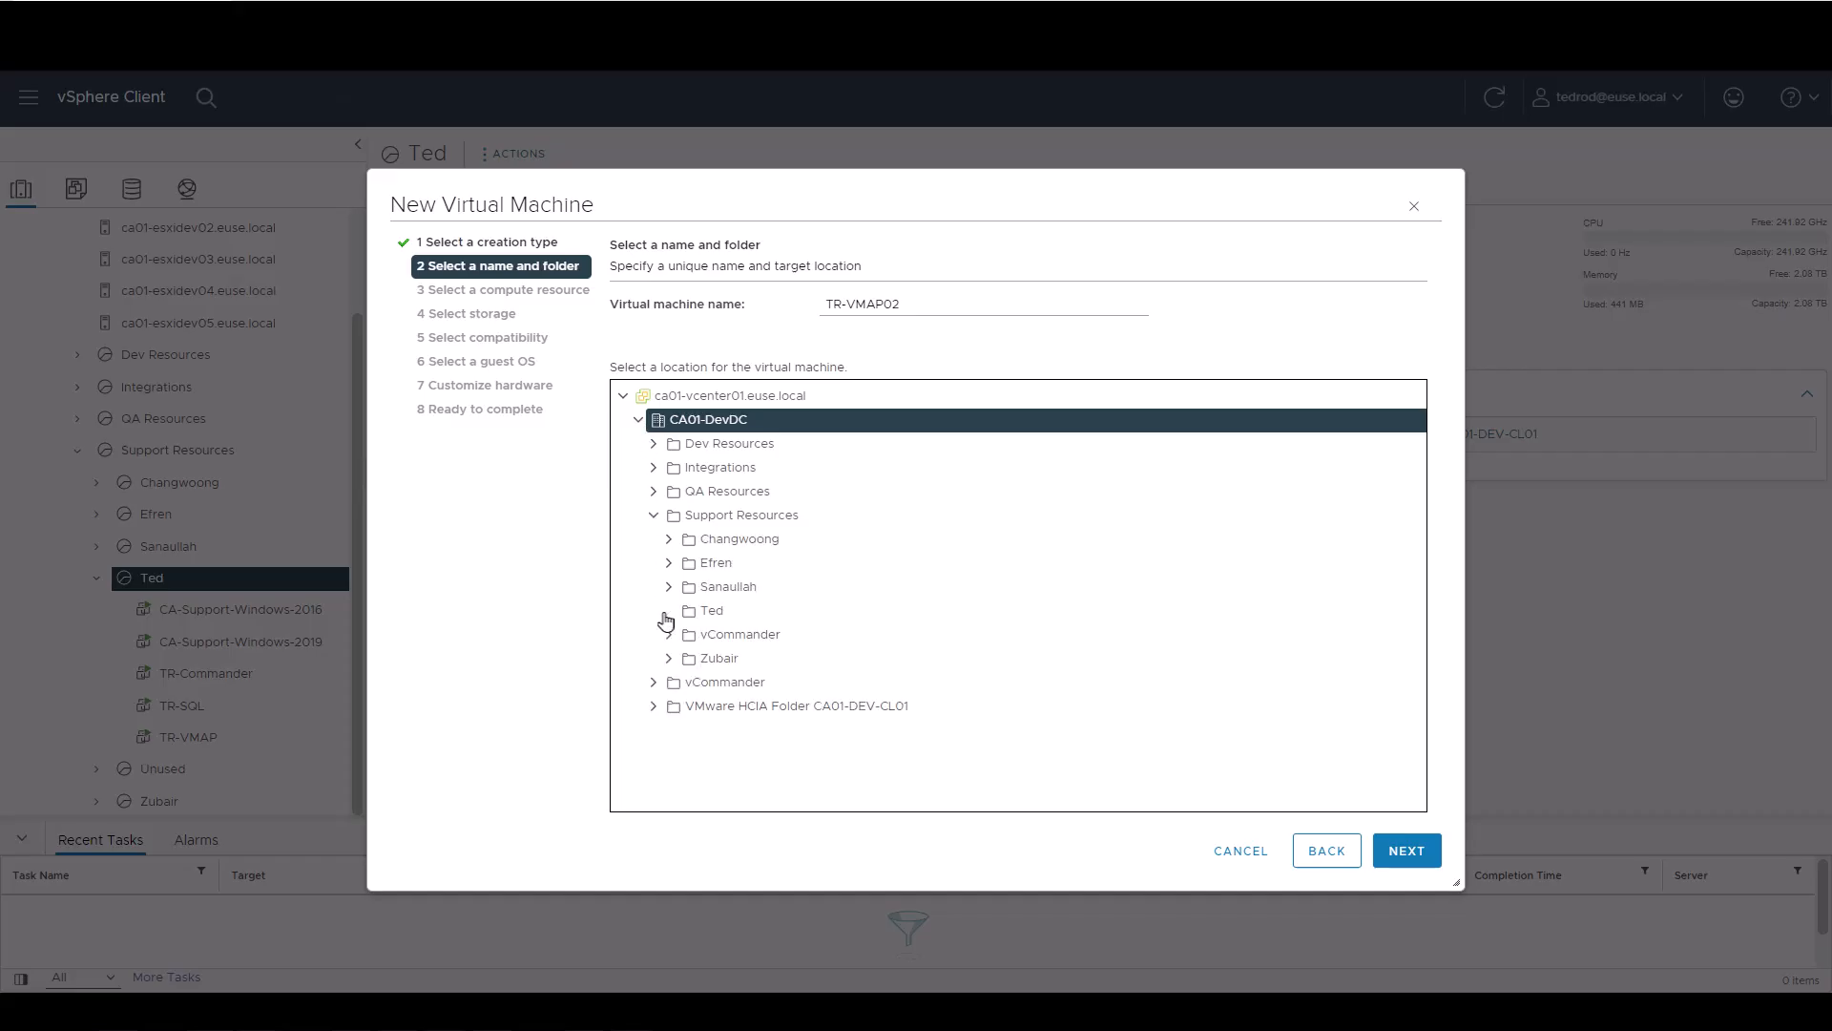
click(707, 612)
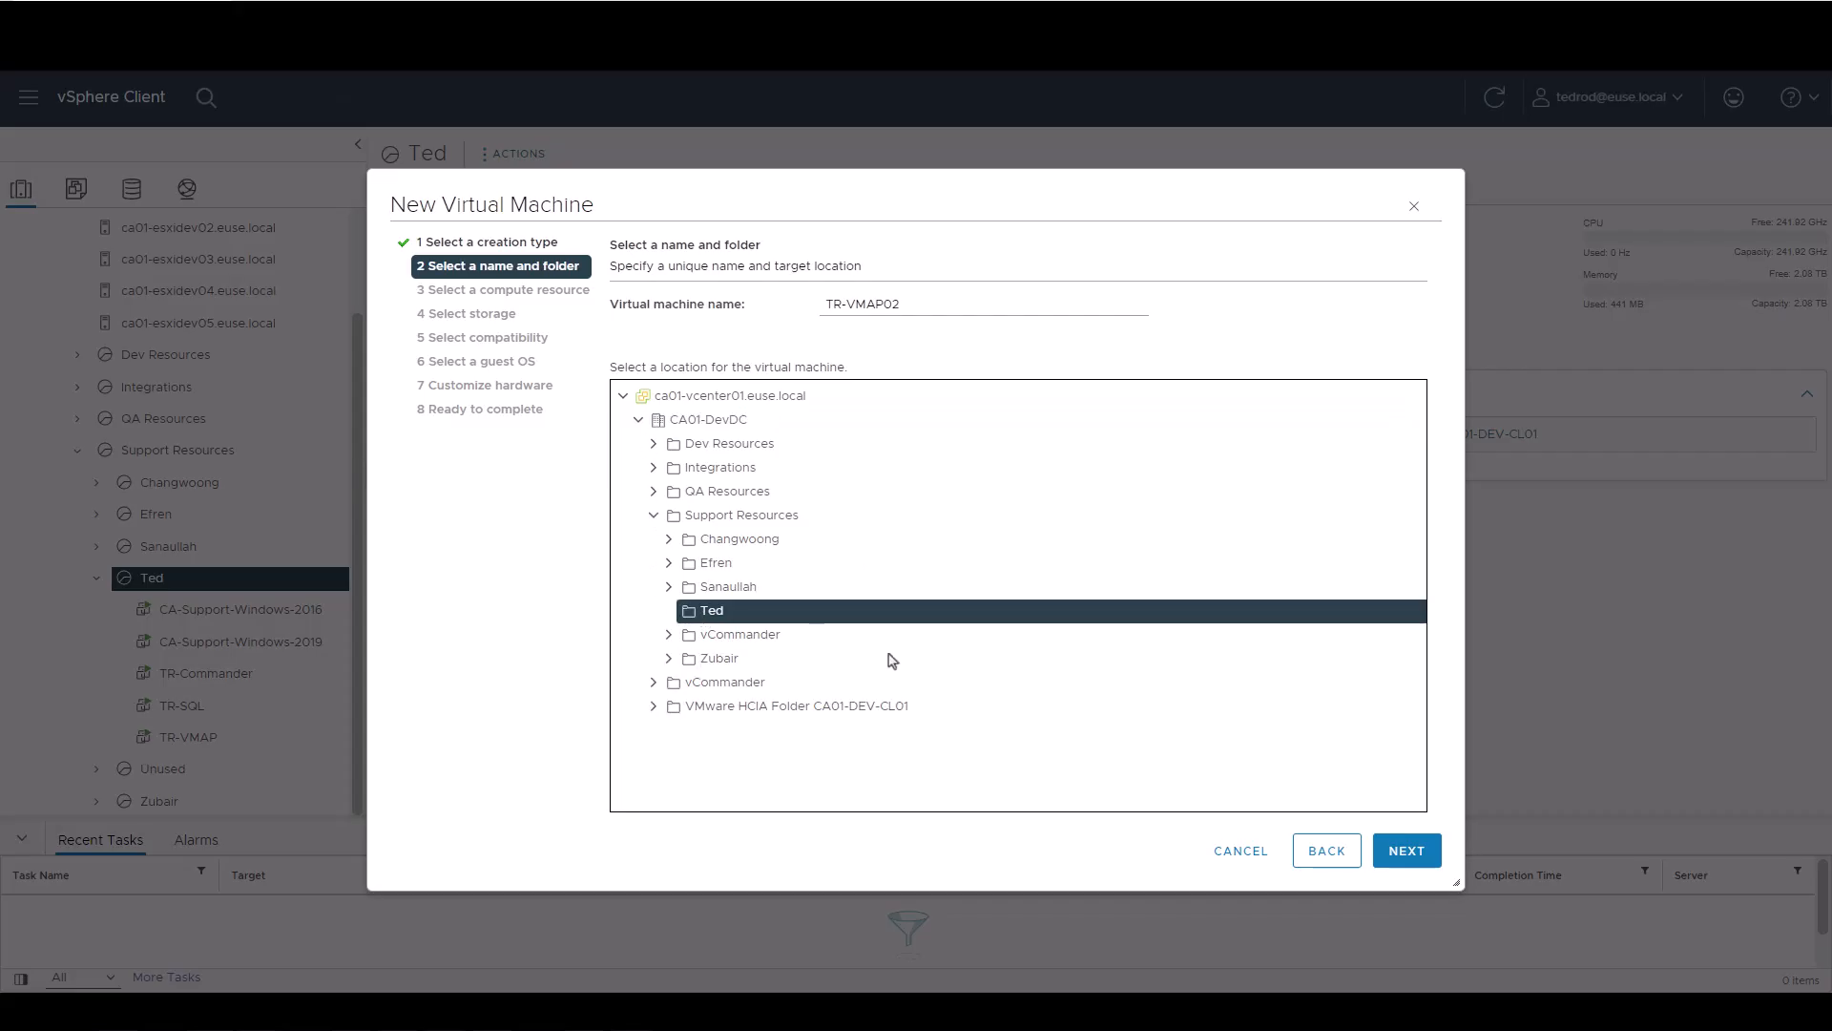
click(1400, 848)
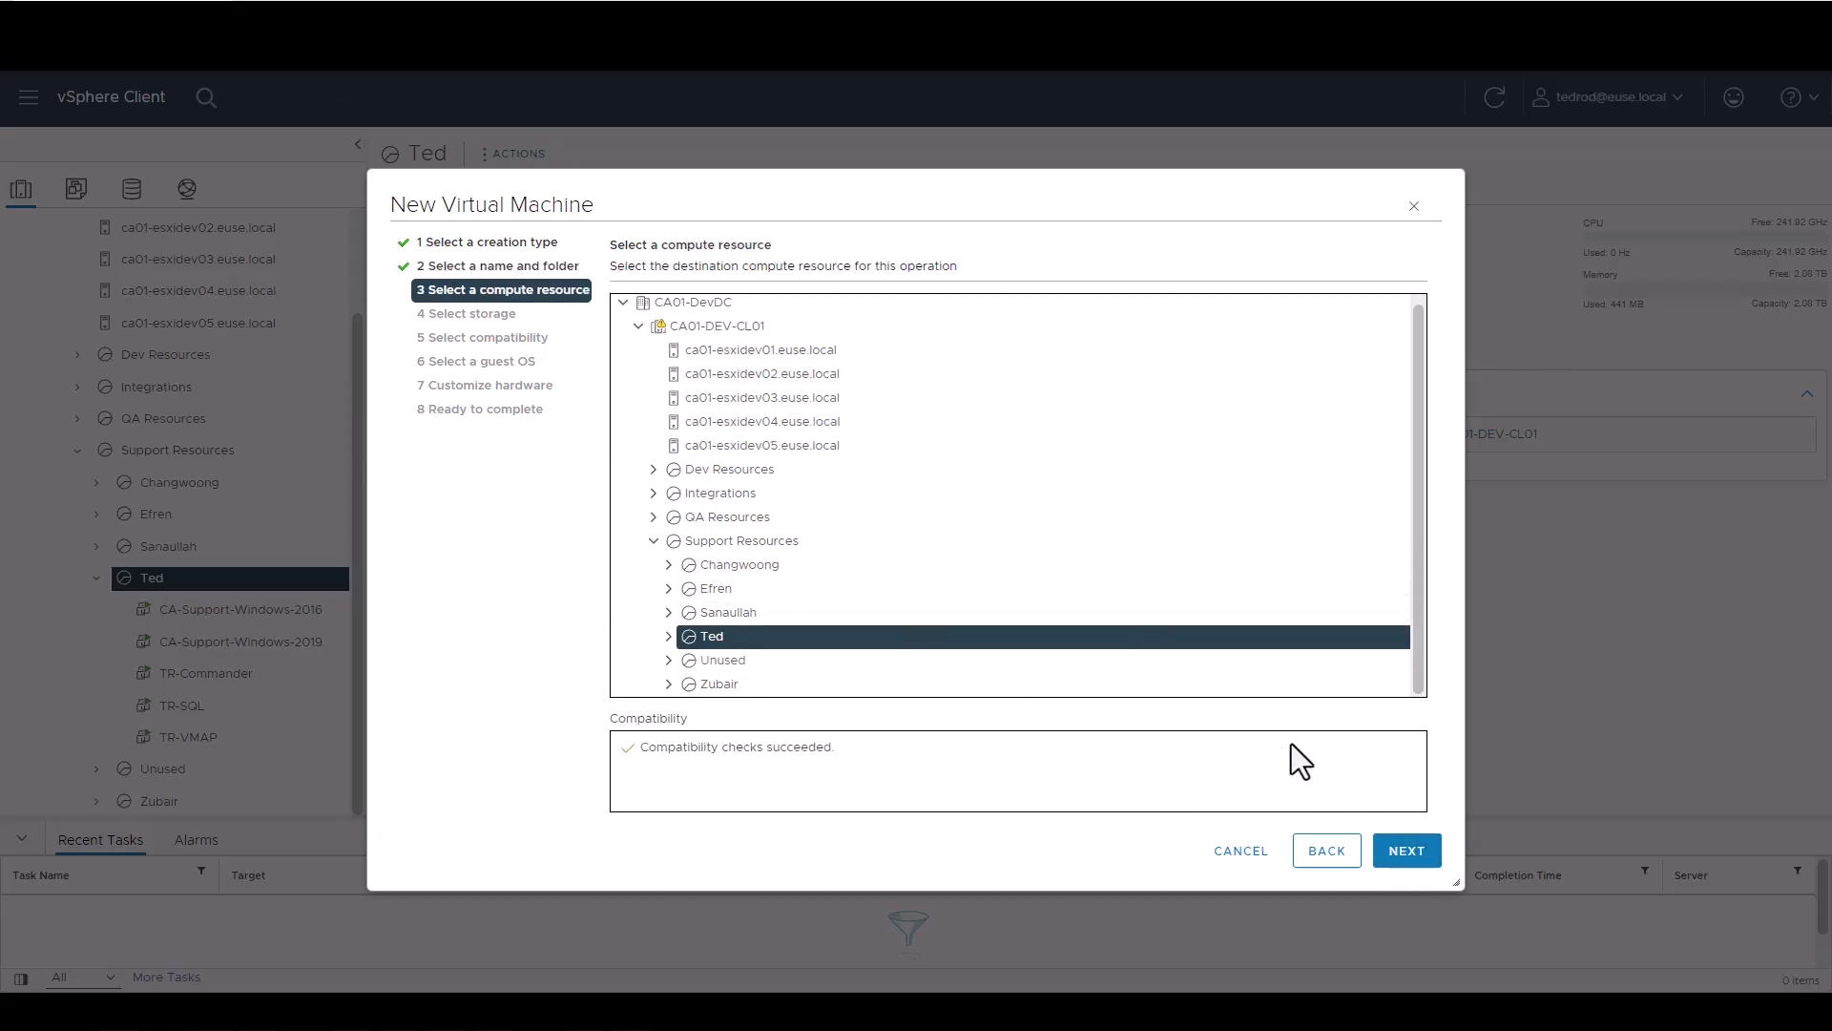
Step: Accept the preselected compute resource, store the machine on CA01-Dev-VSAN, and keep compatibility with ESXi 7.0 U2 and later
click(1394, 852)
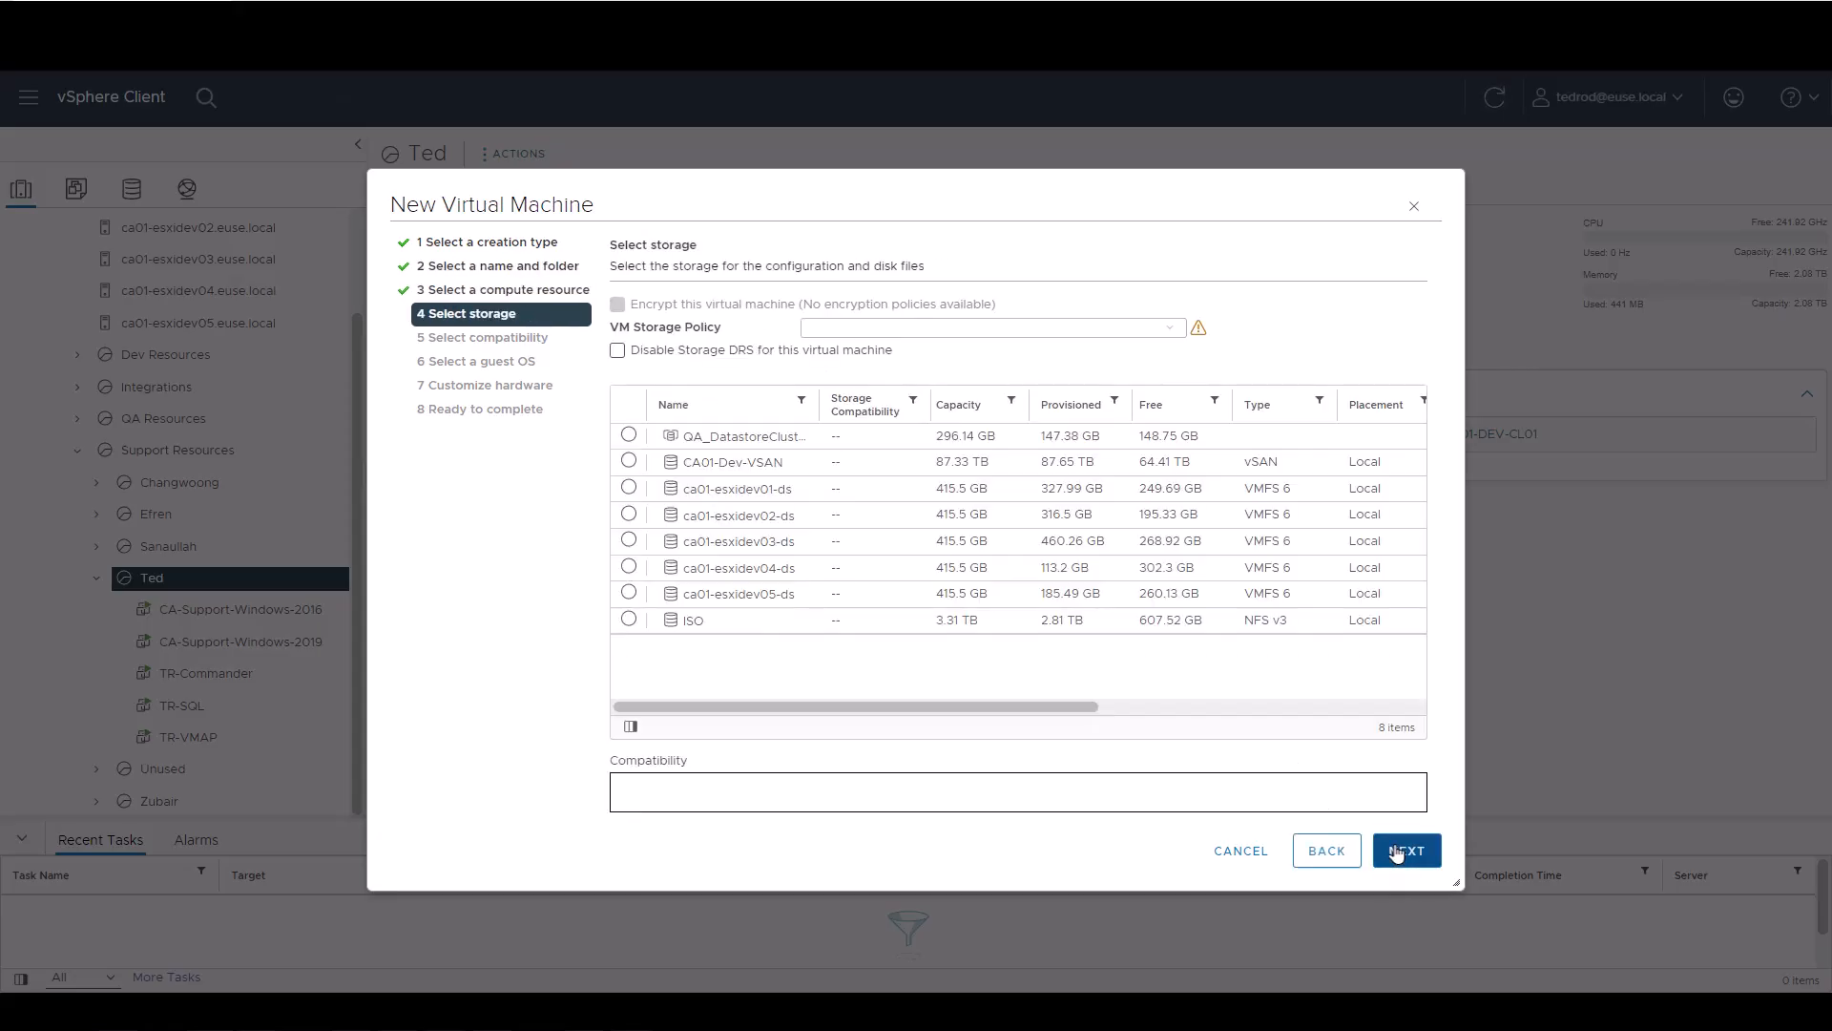
click(764, 470)
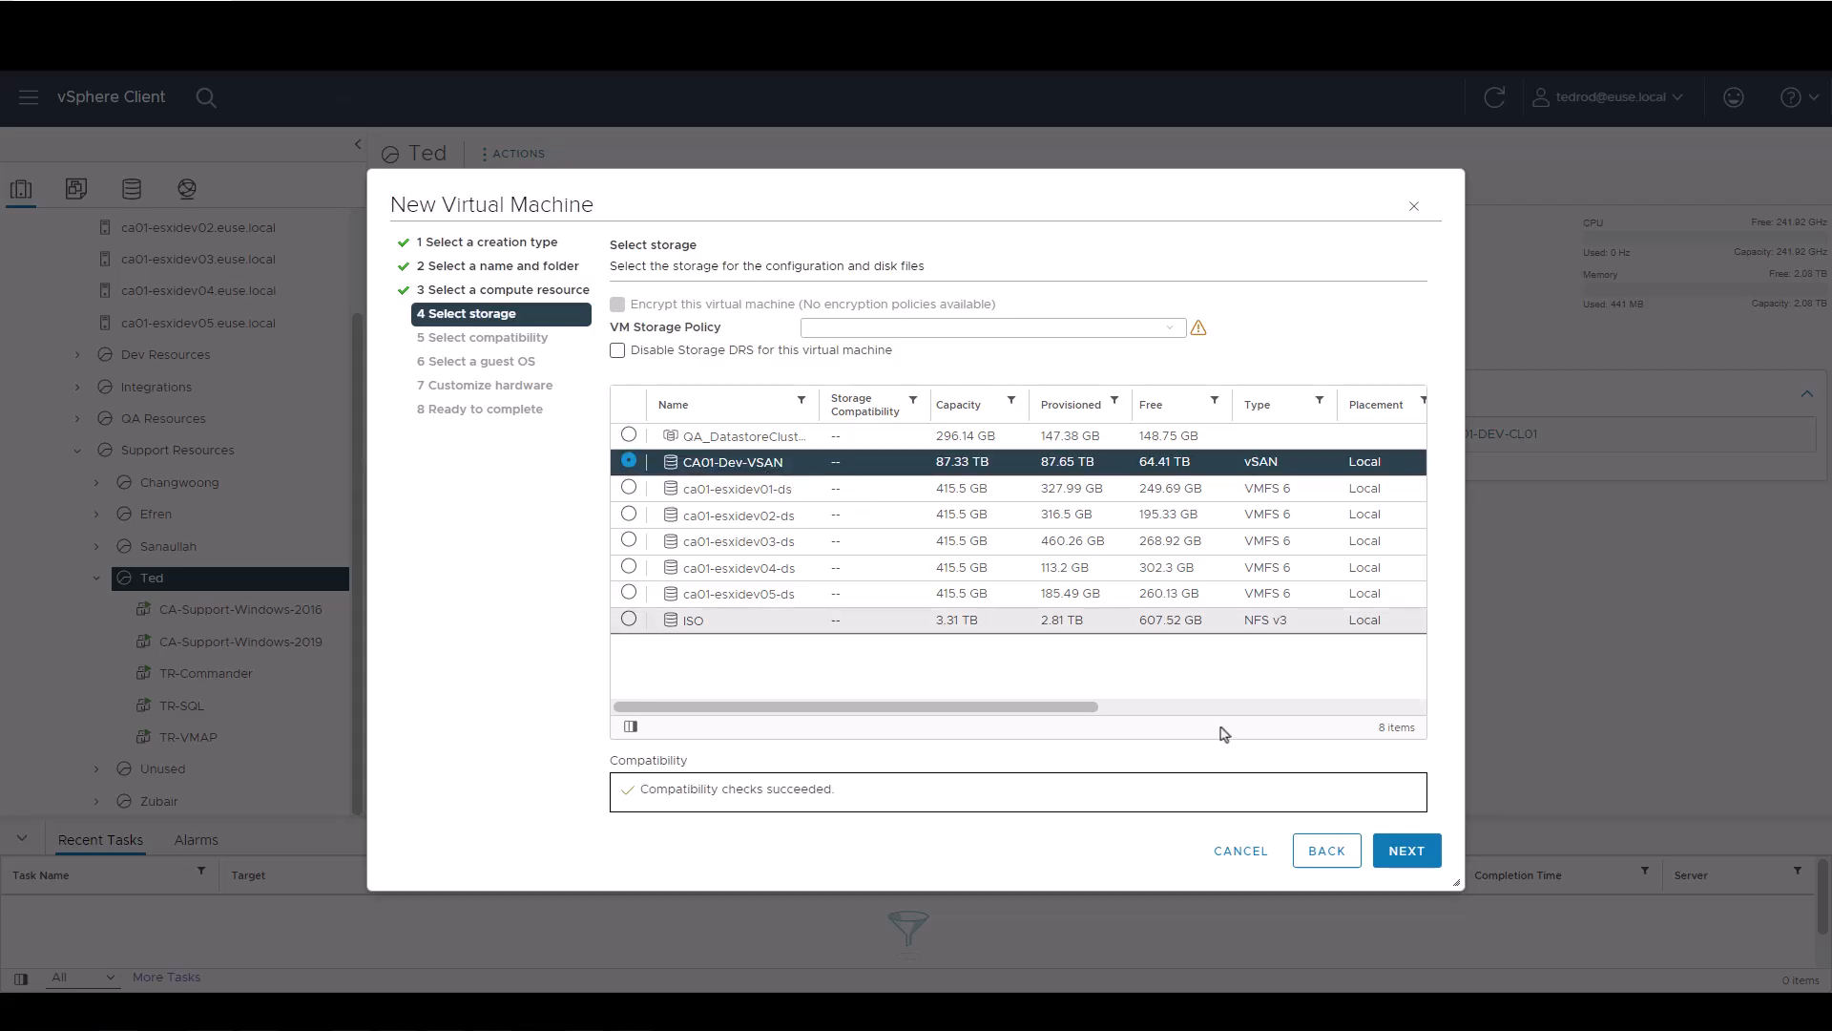
click(1439, 860)
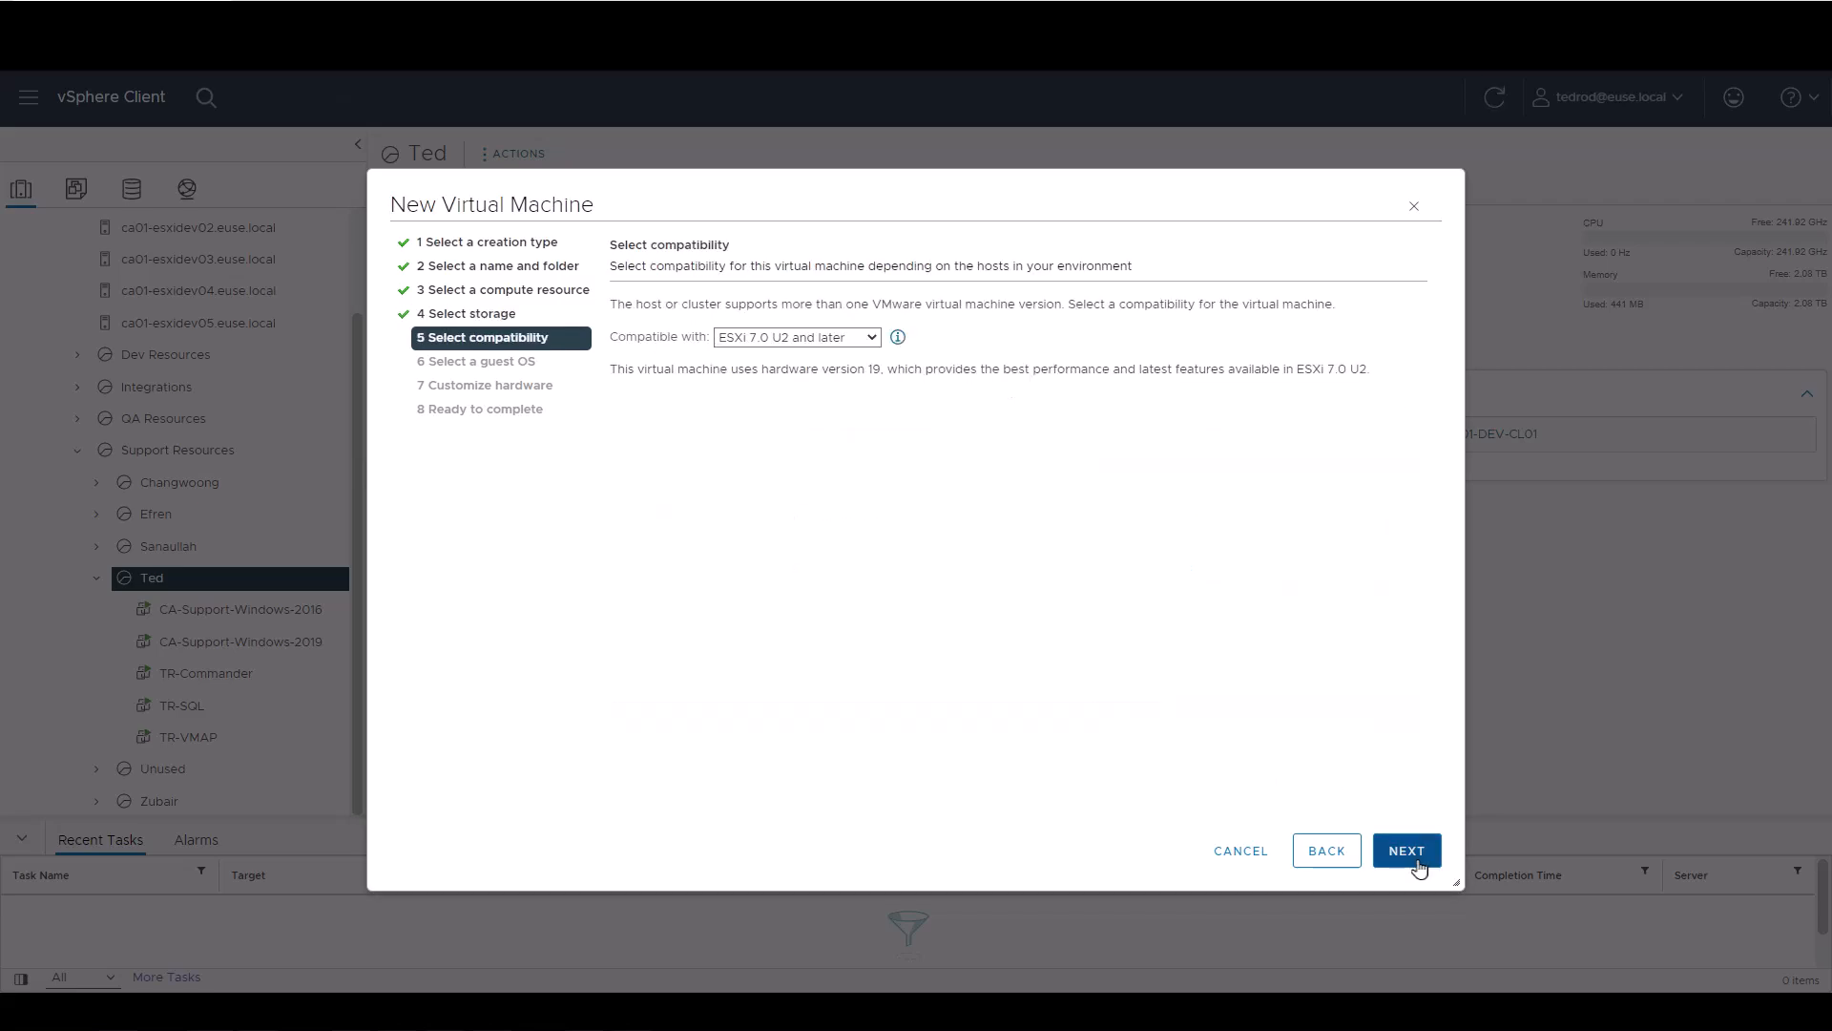
click(1410, 864)
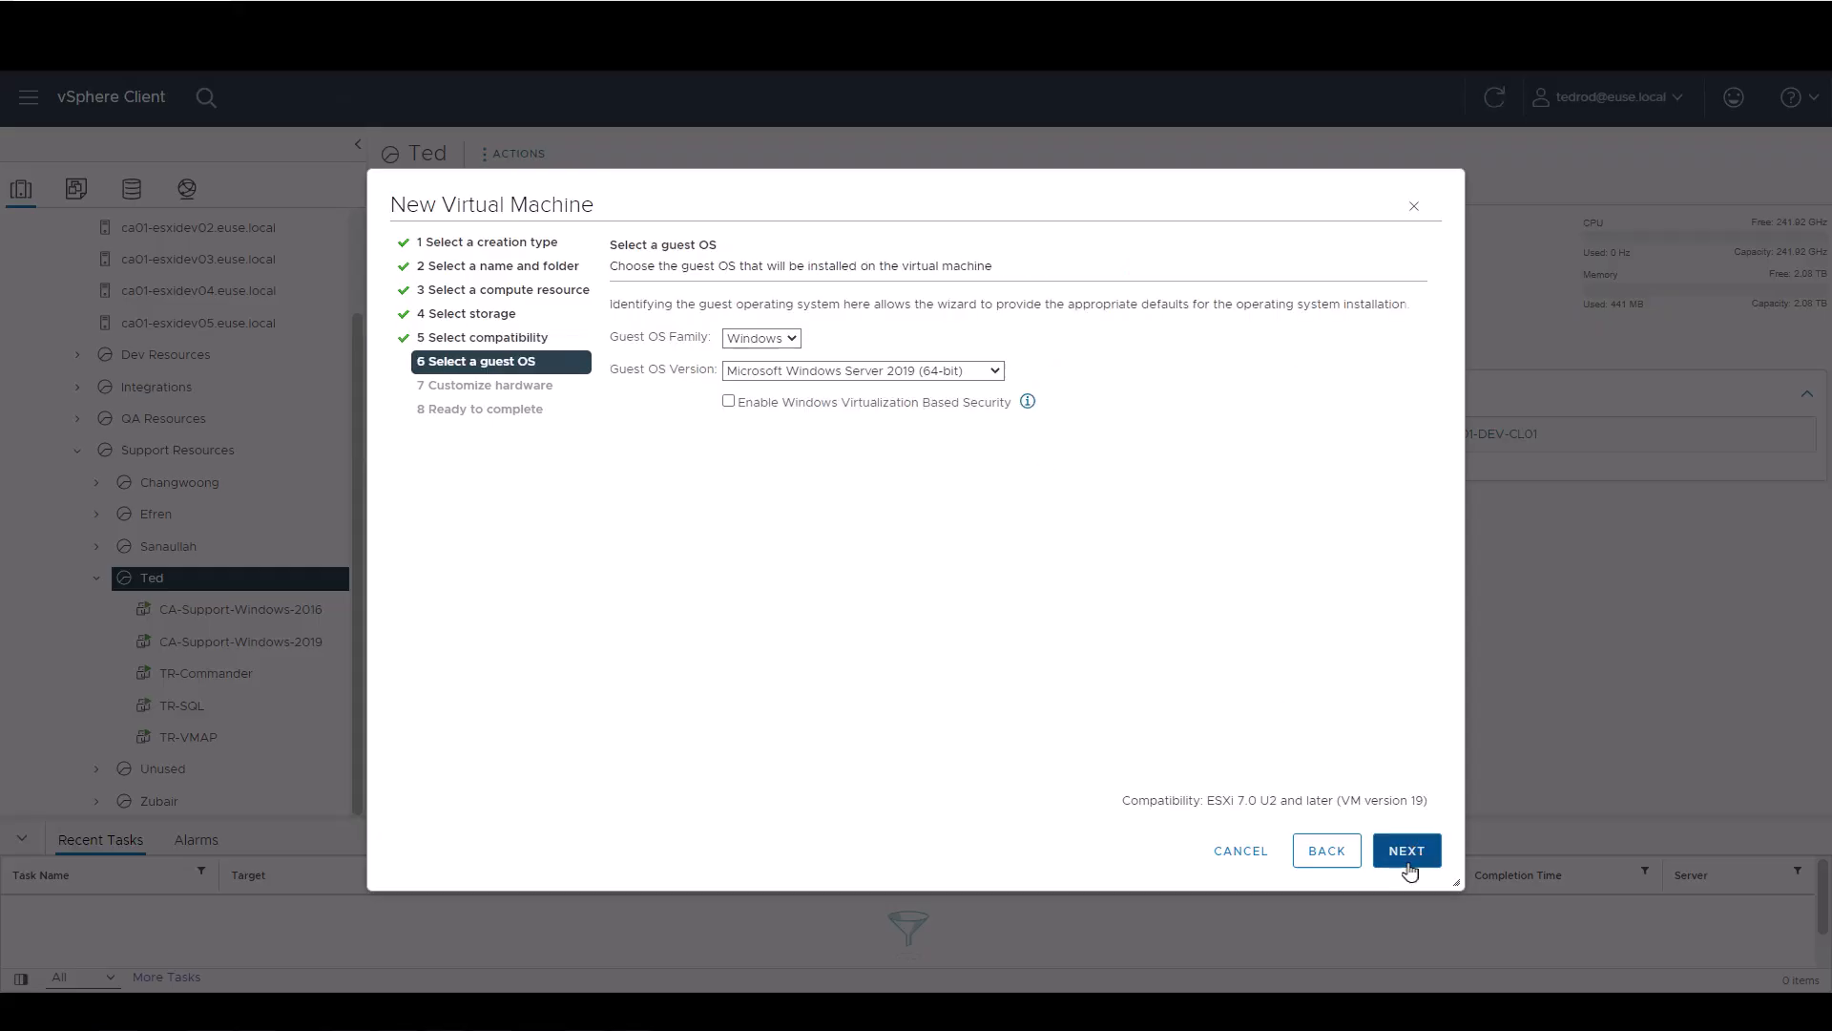
Step: Set the guest OS family to Linux and the version to Ubuntu Linux (64-bit)
click(791, 339)
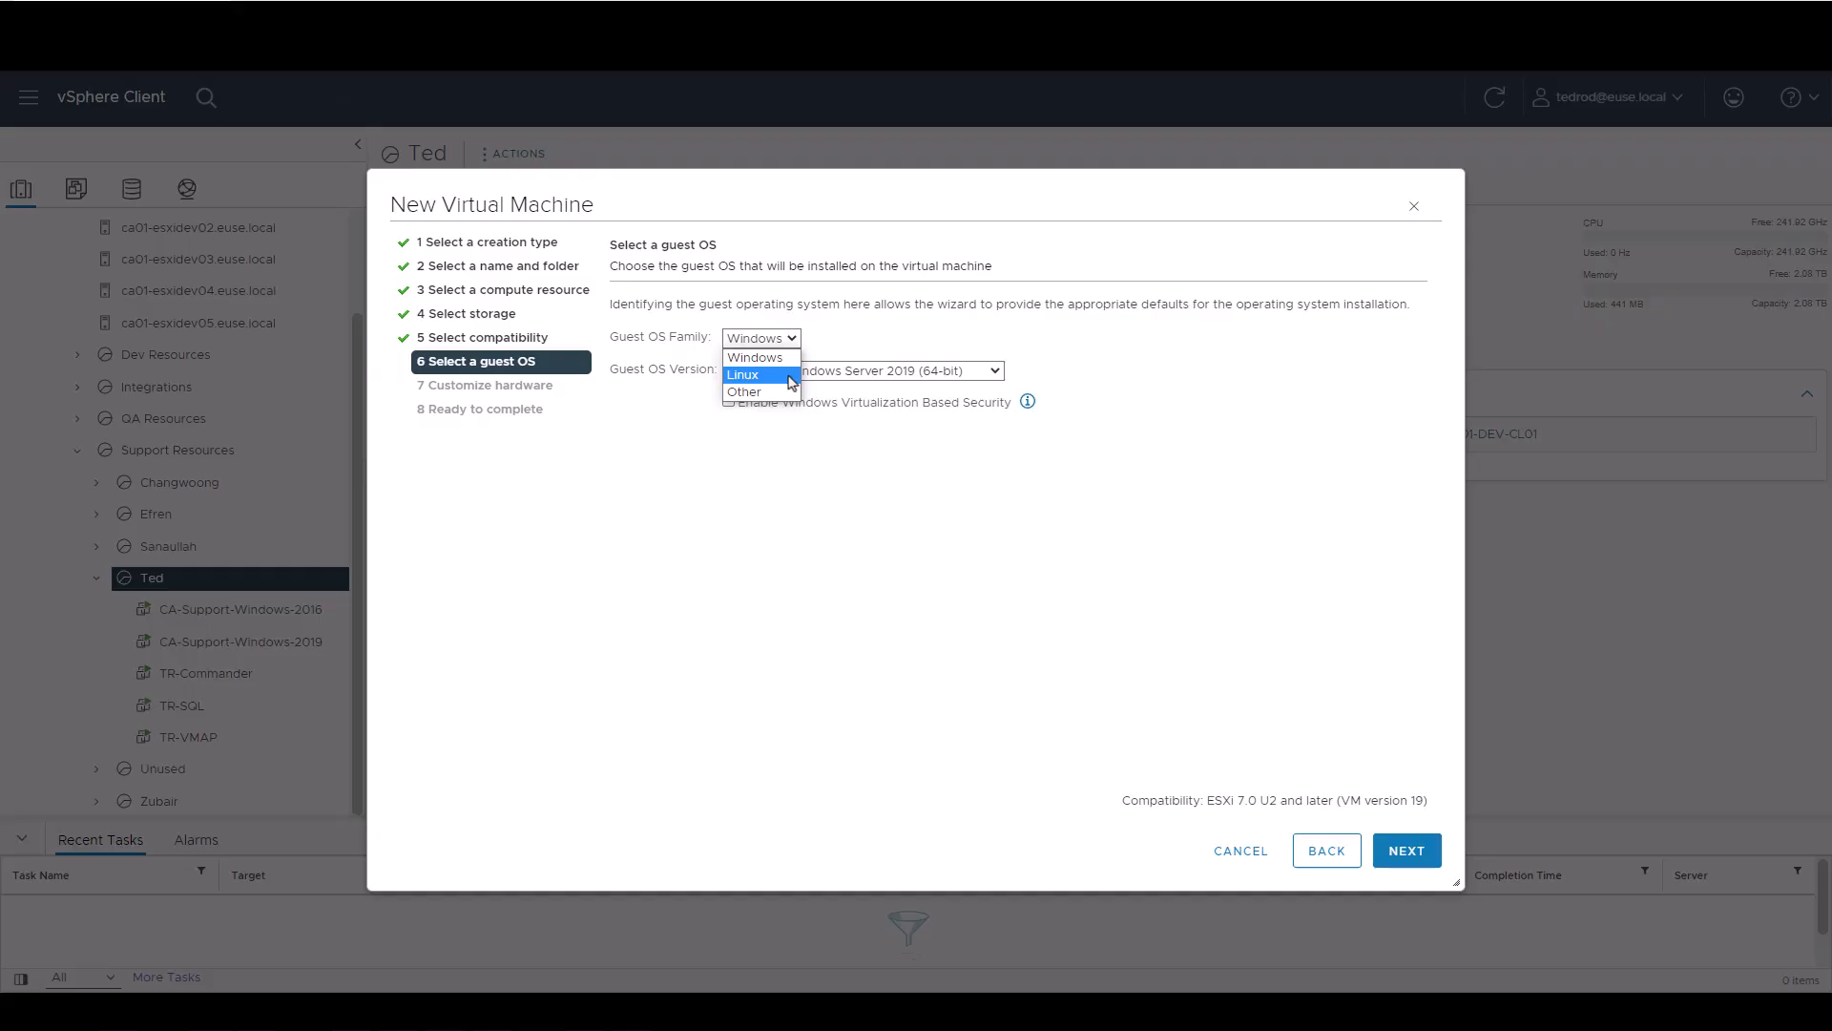
click(791, 382)
click(791, 374)
scroll(859, 535, down, 5)
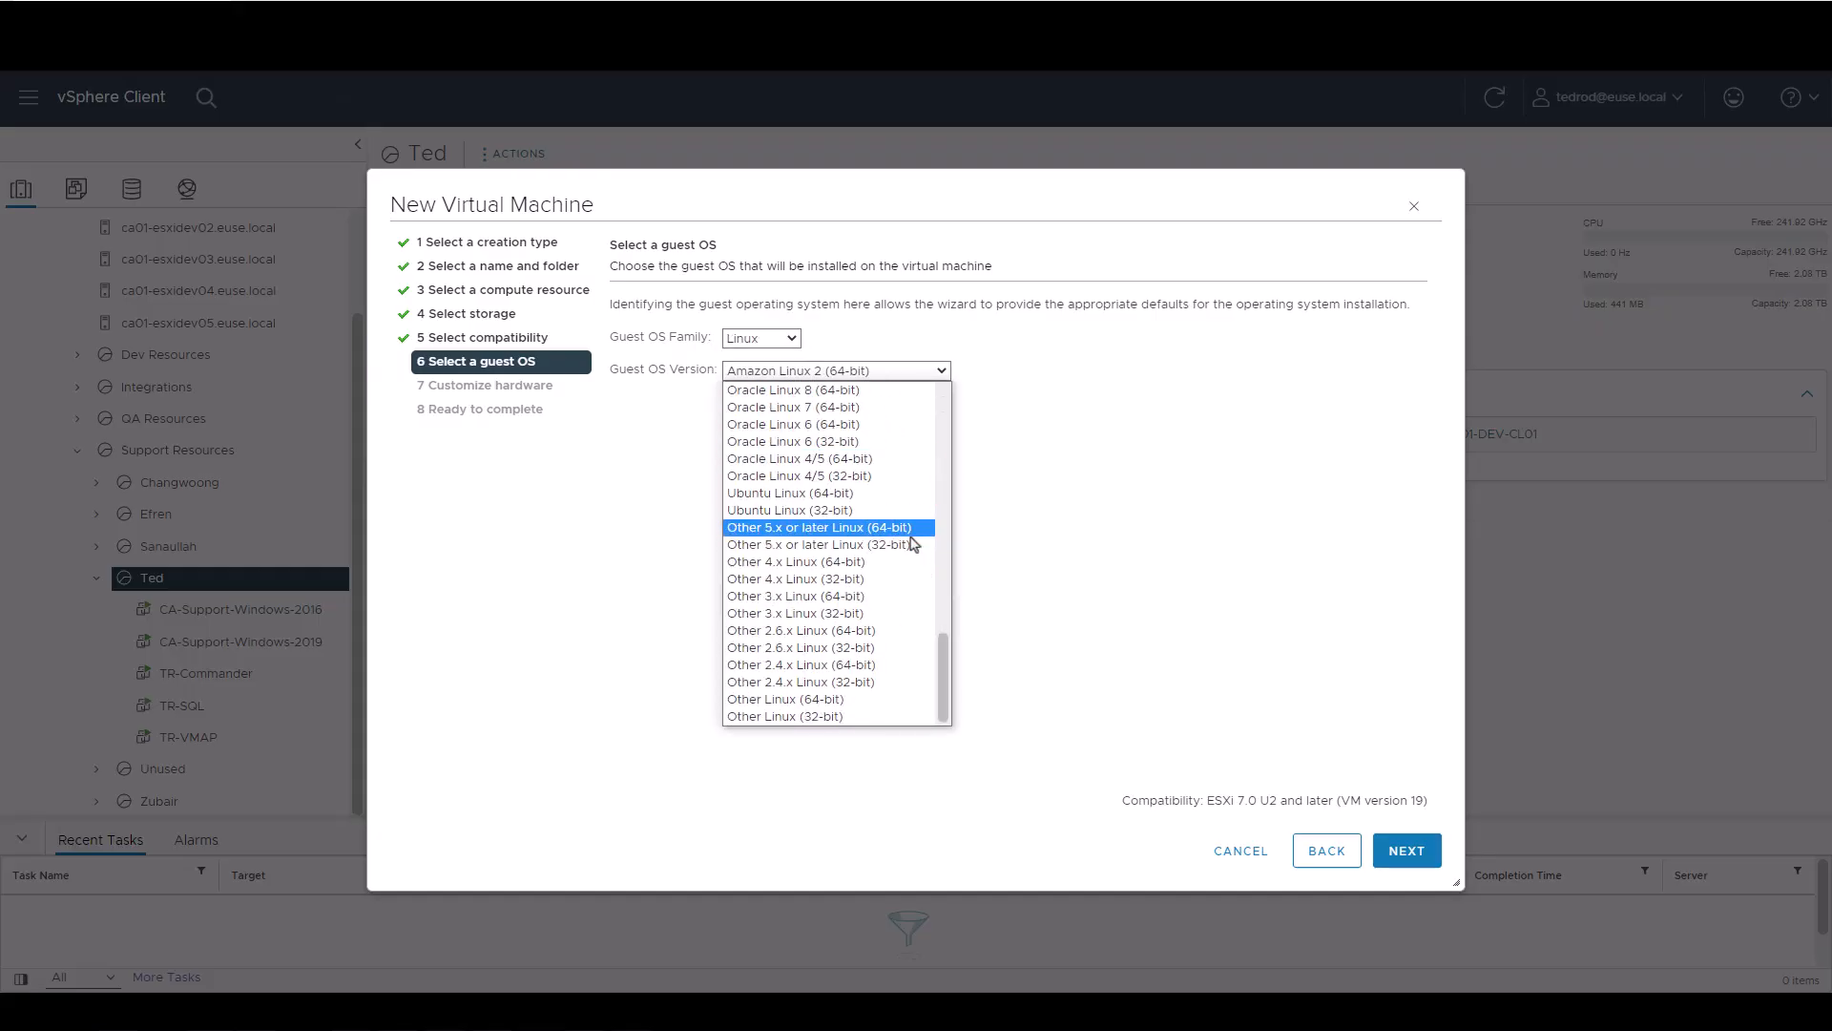
click(885, 493)
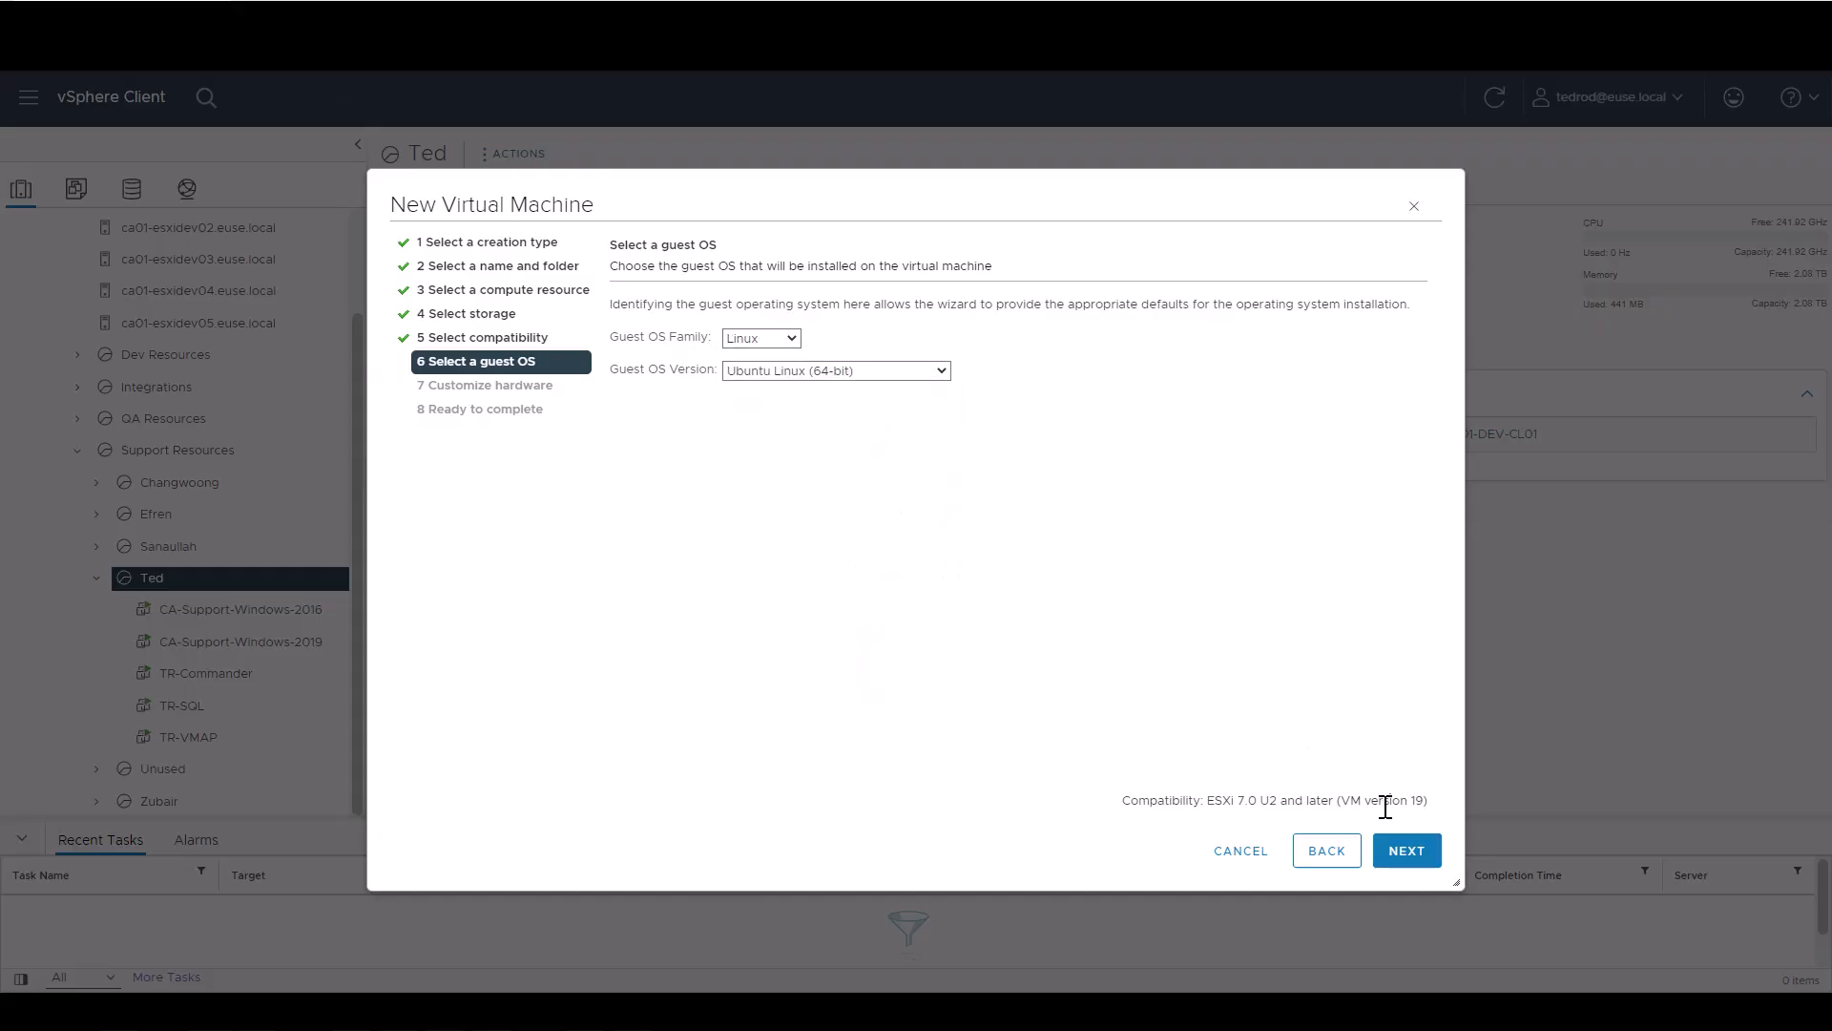
click(1409, 851)
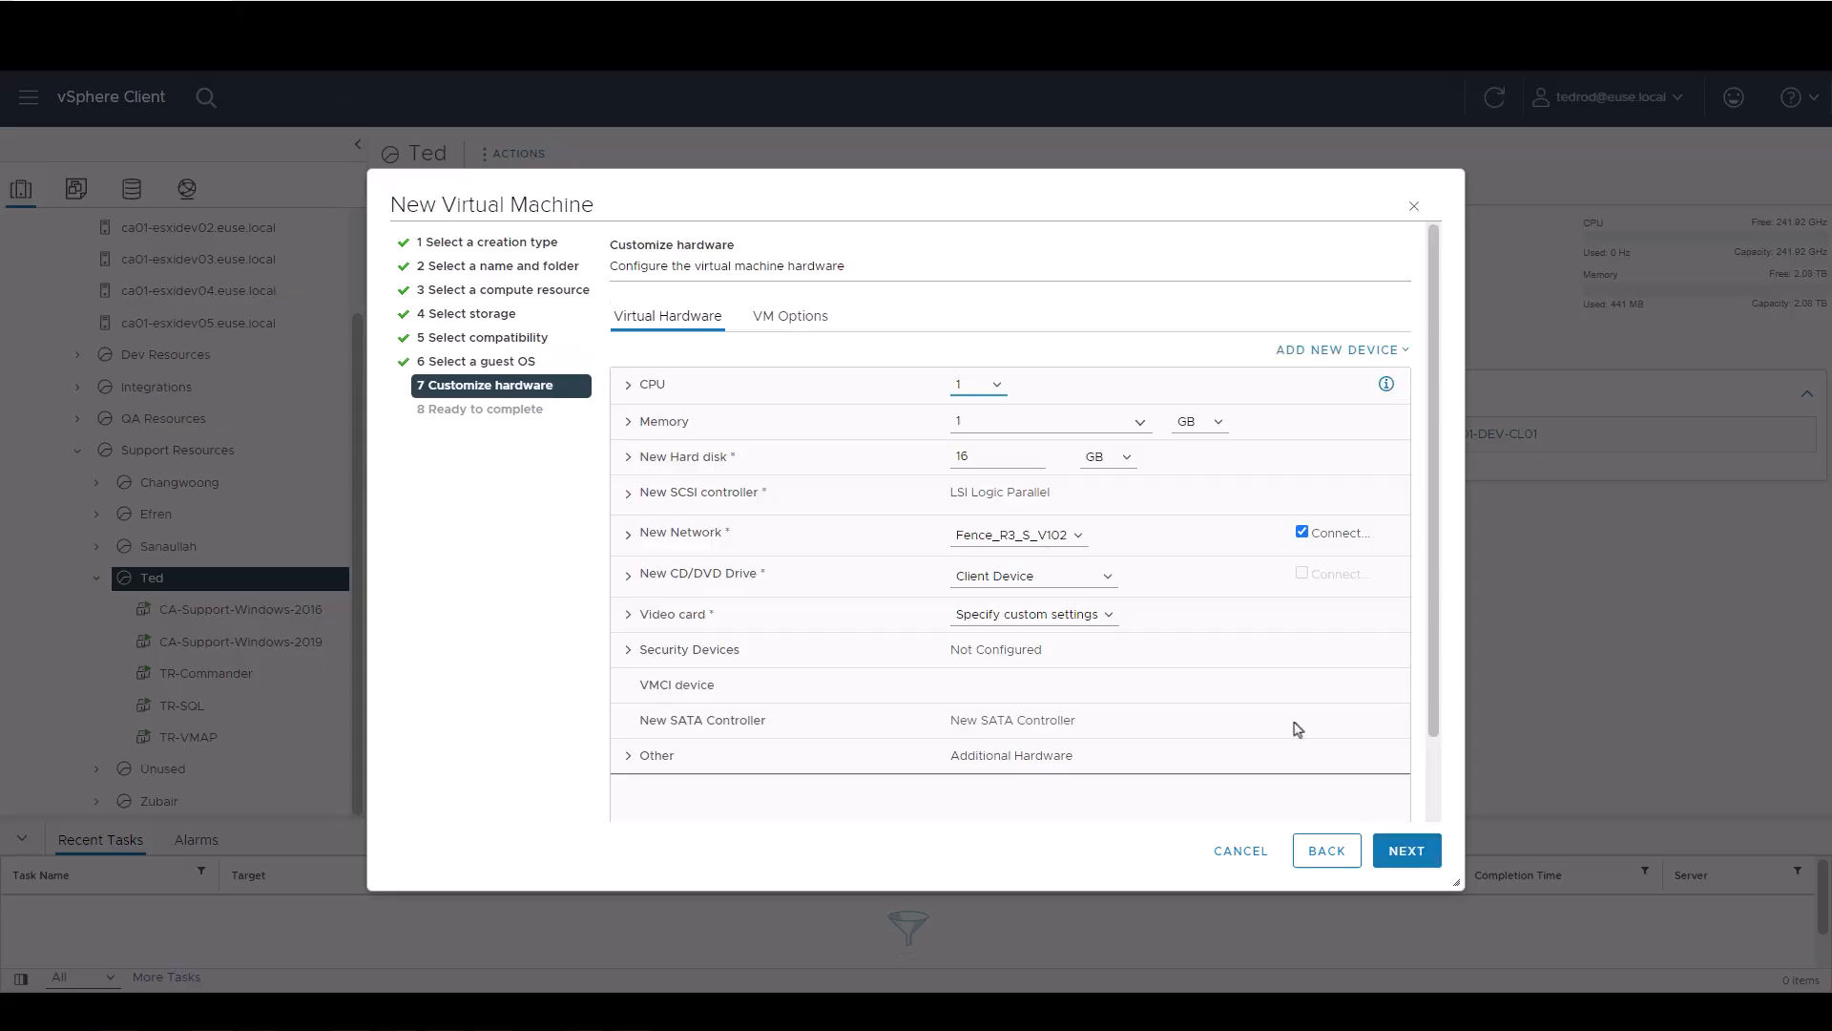
Step: Give the virtual machine 2 CPUs and 2 GB of memory
click(988, 386)
click(980, 426)
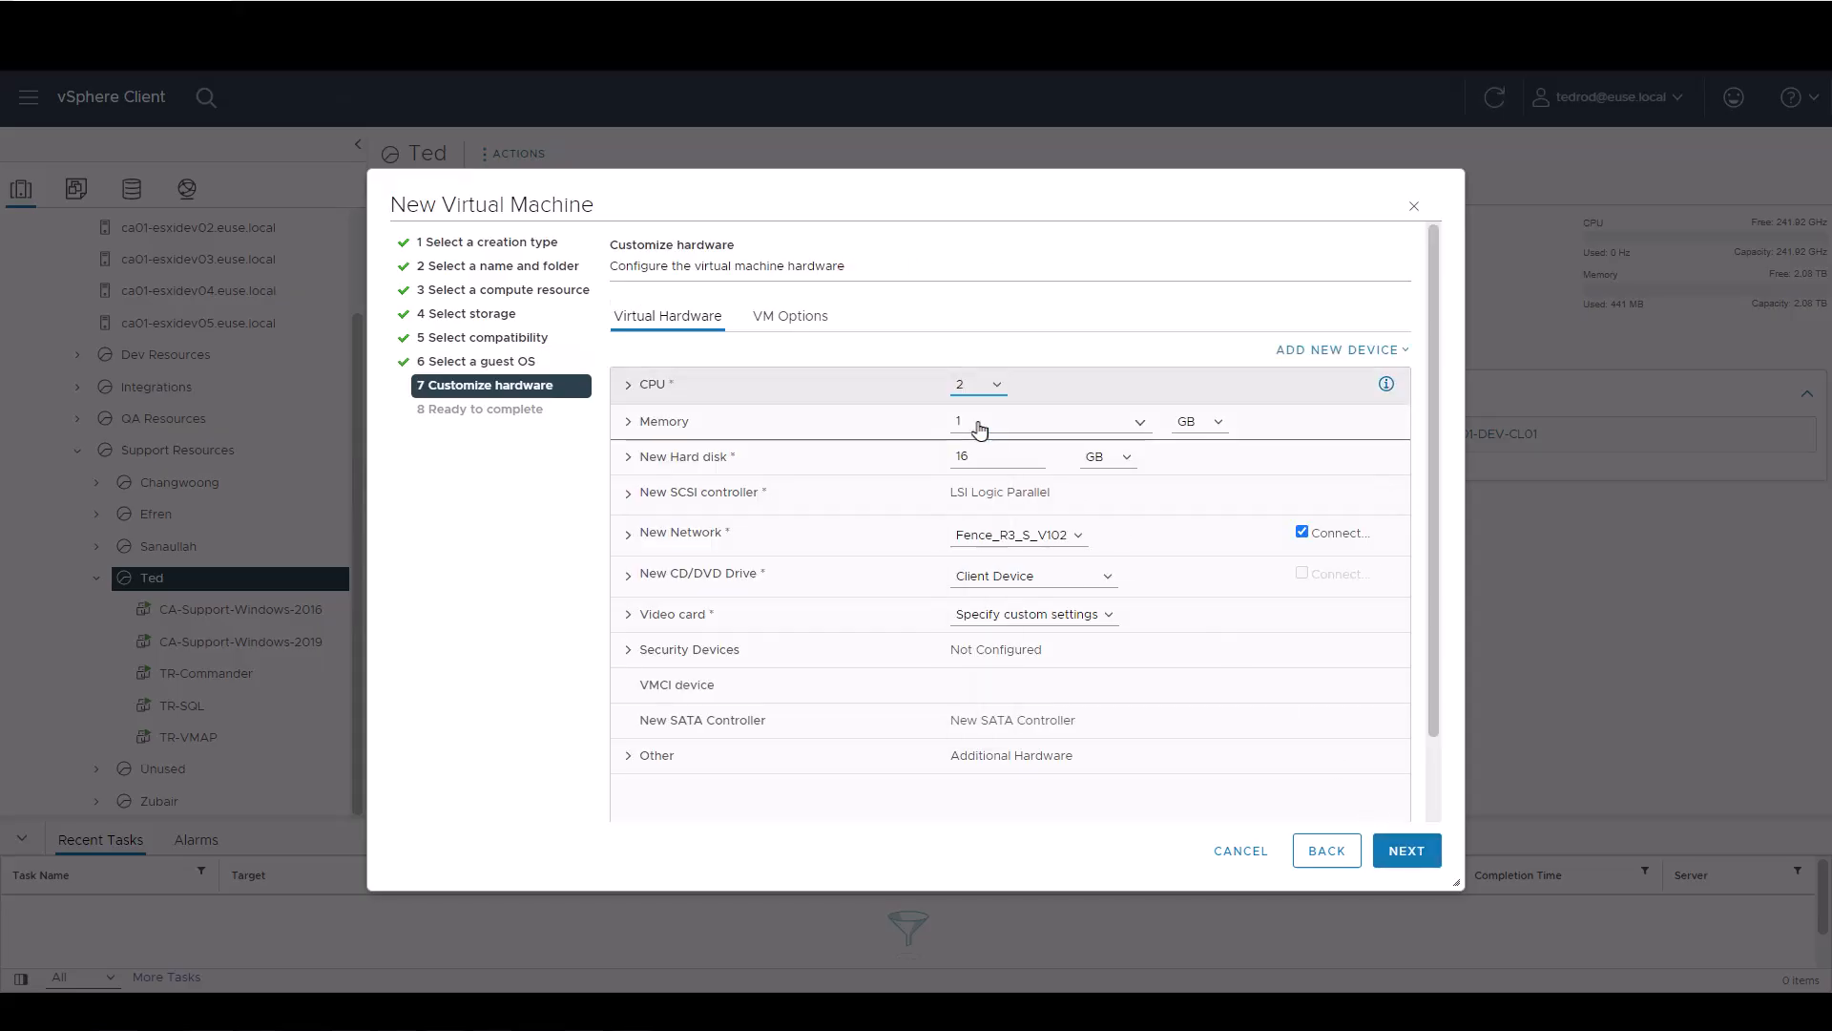
double_click(996, 421)
text(2)
click(1159, 320)
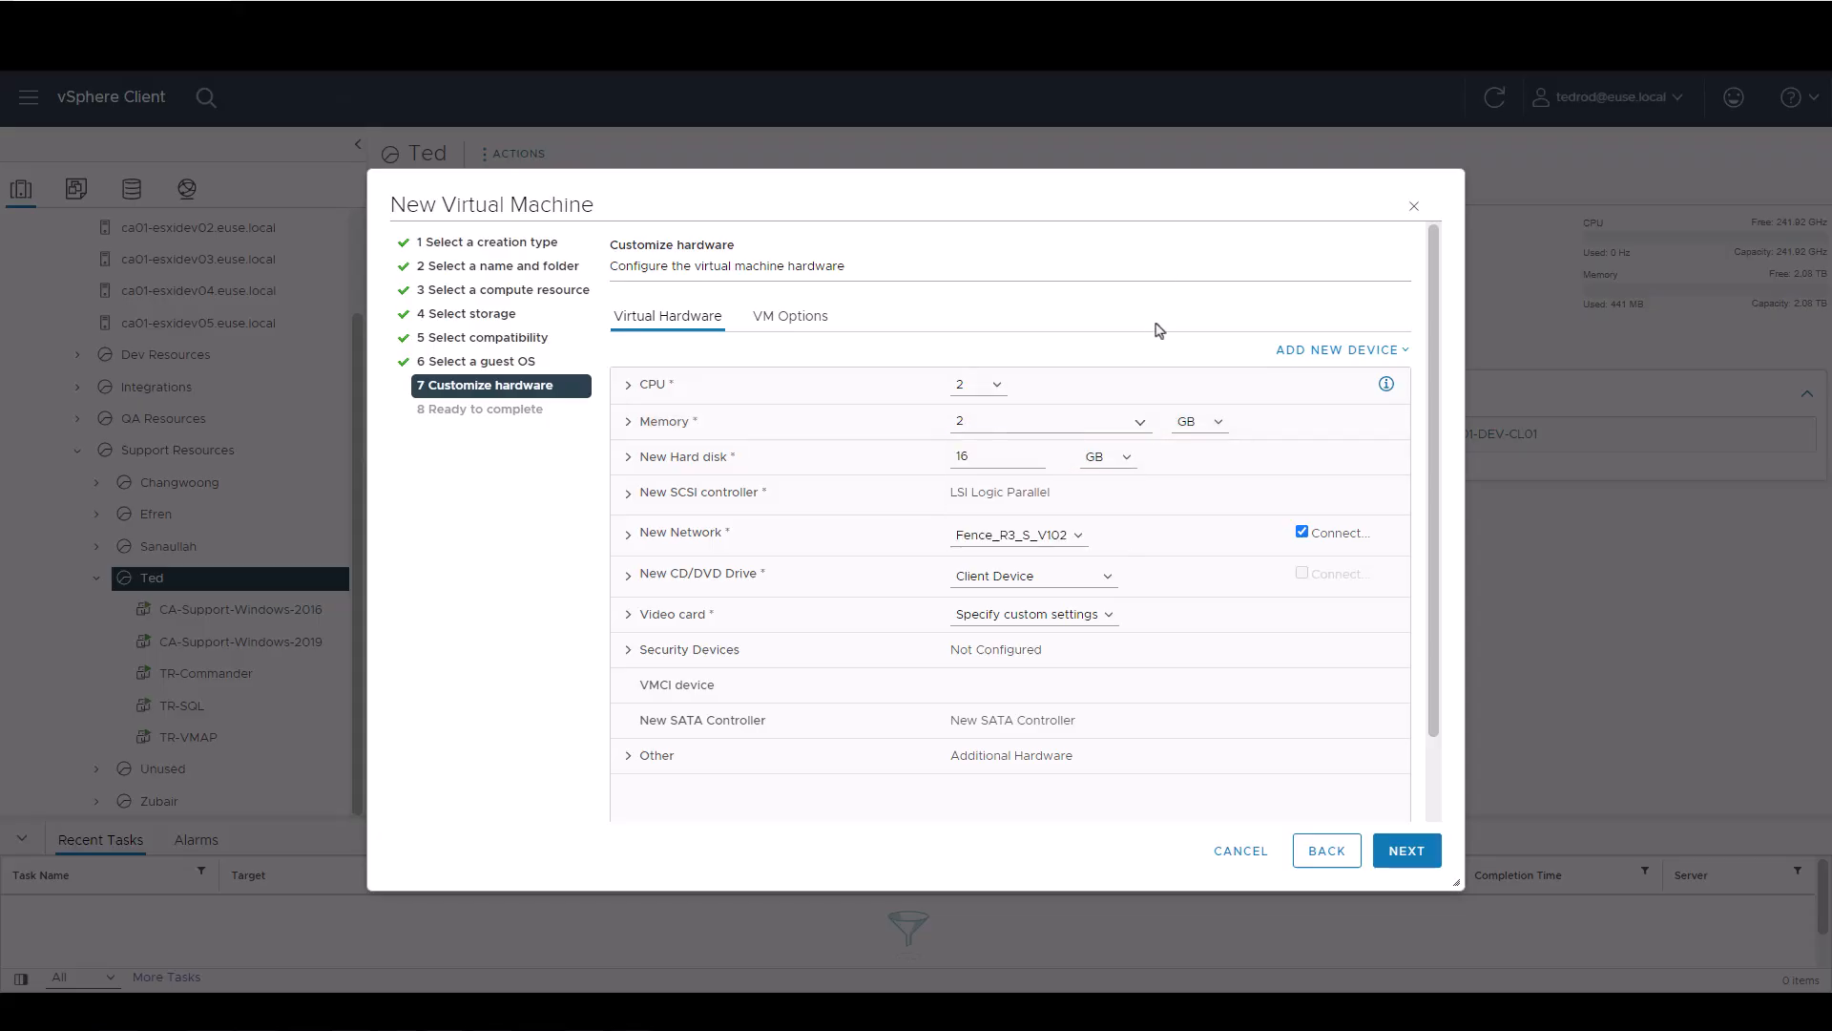
Step: Browse the available networks and assign PVNet19 to the new network adapter
click(1079, 537)
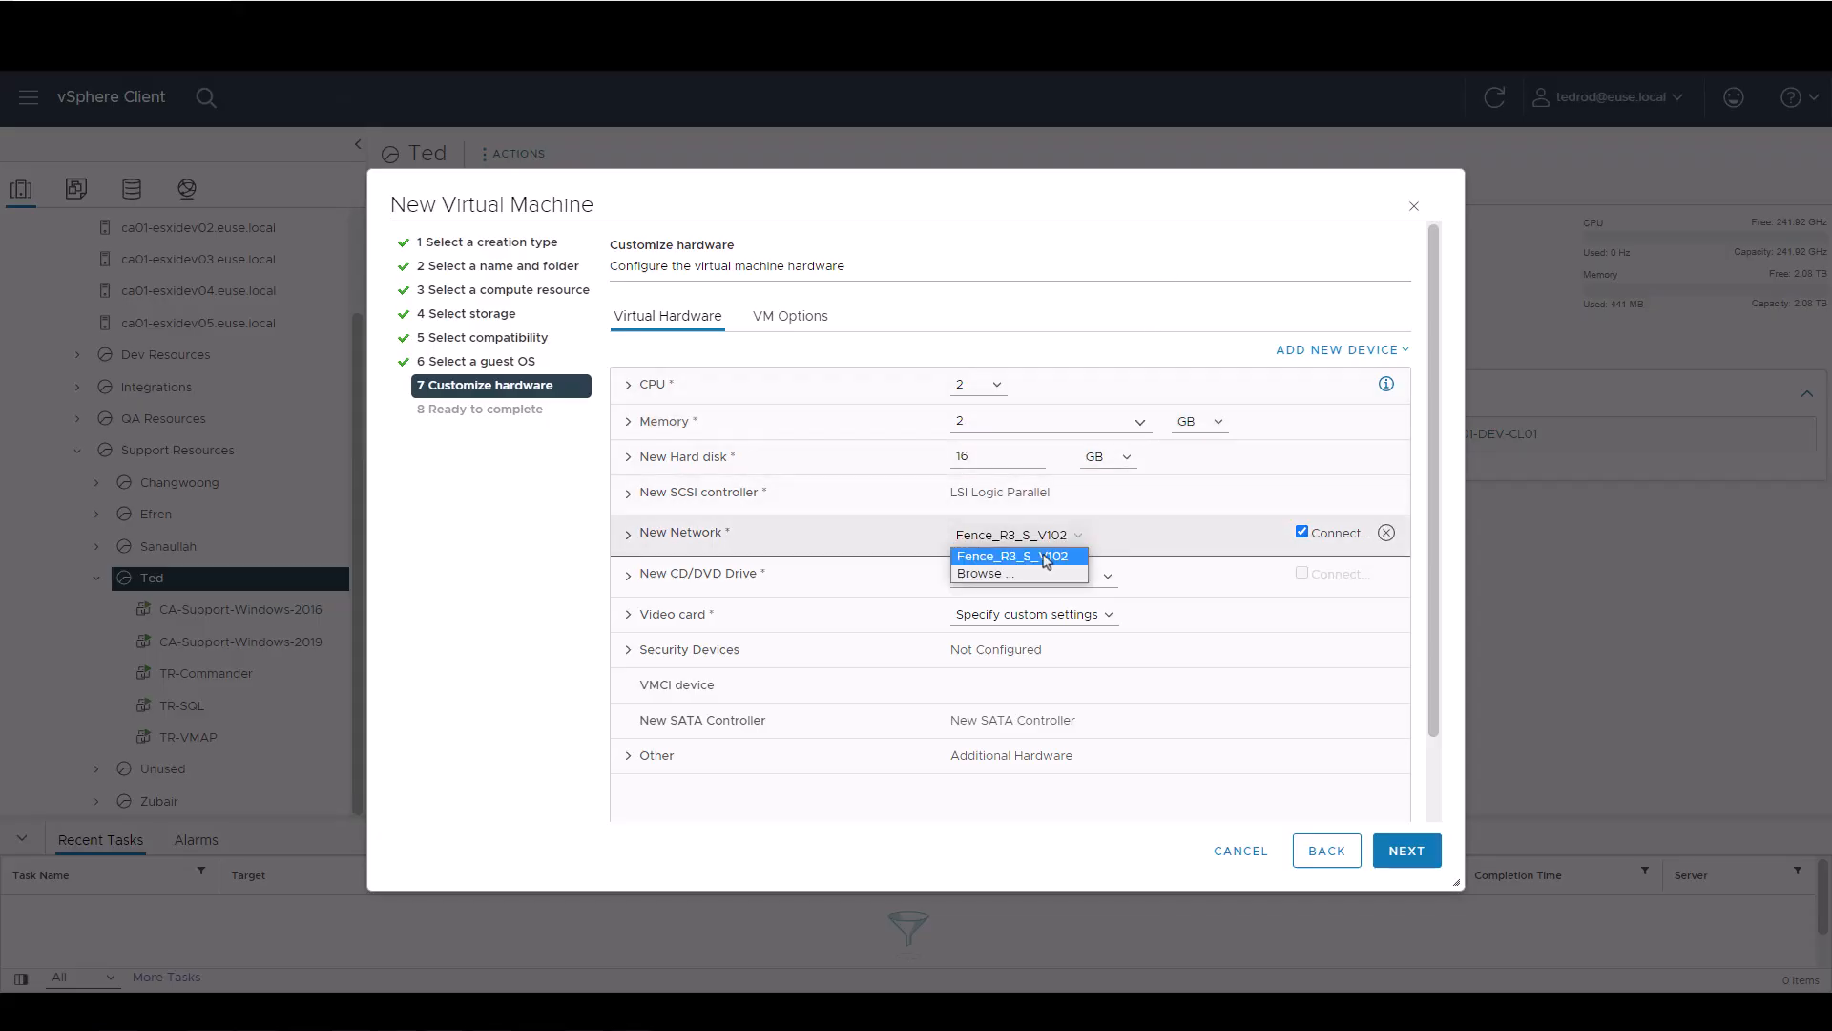
click(1012, 573)
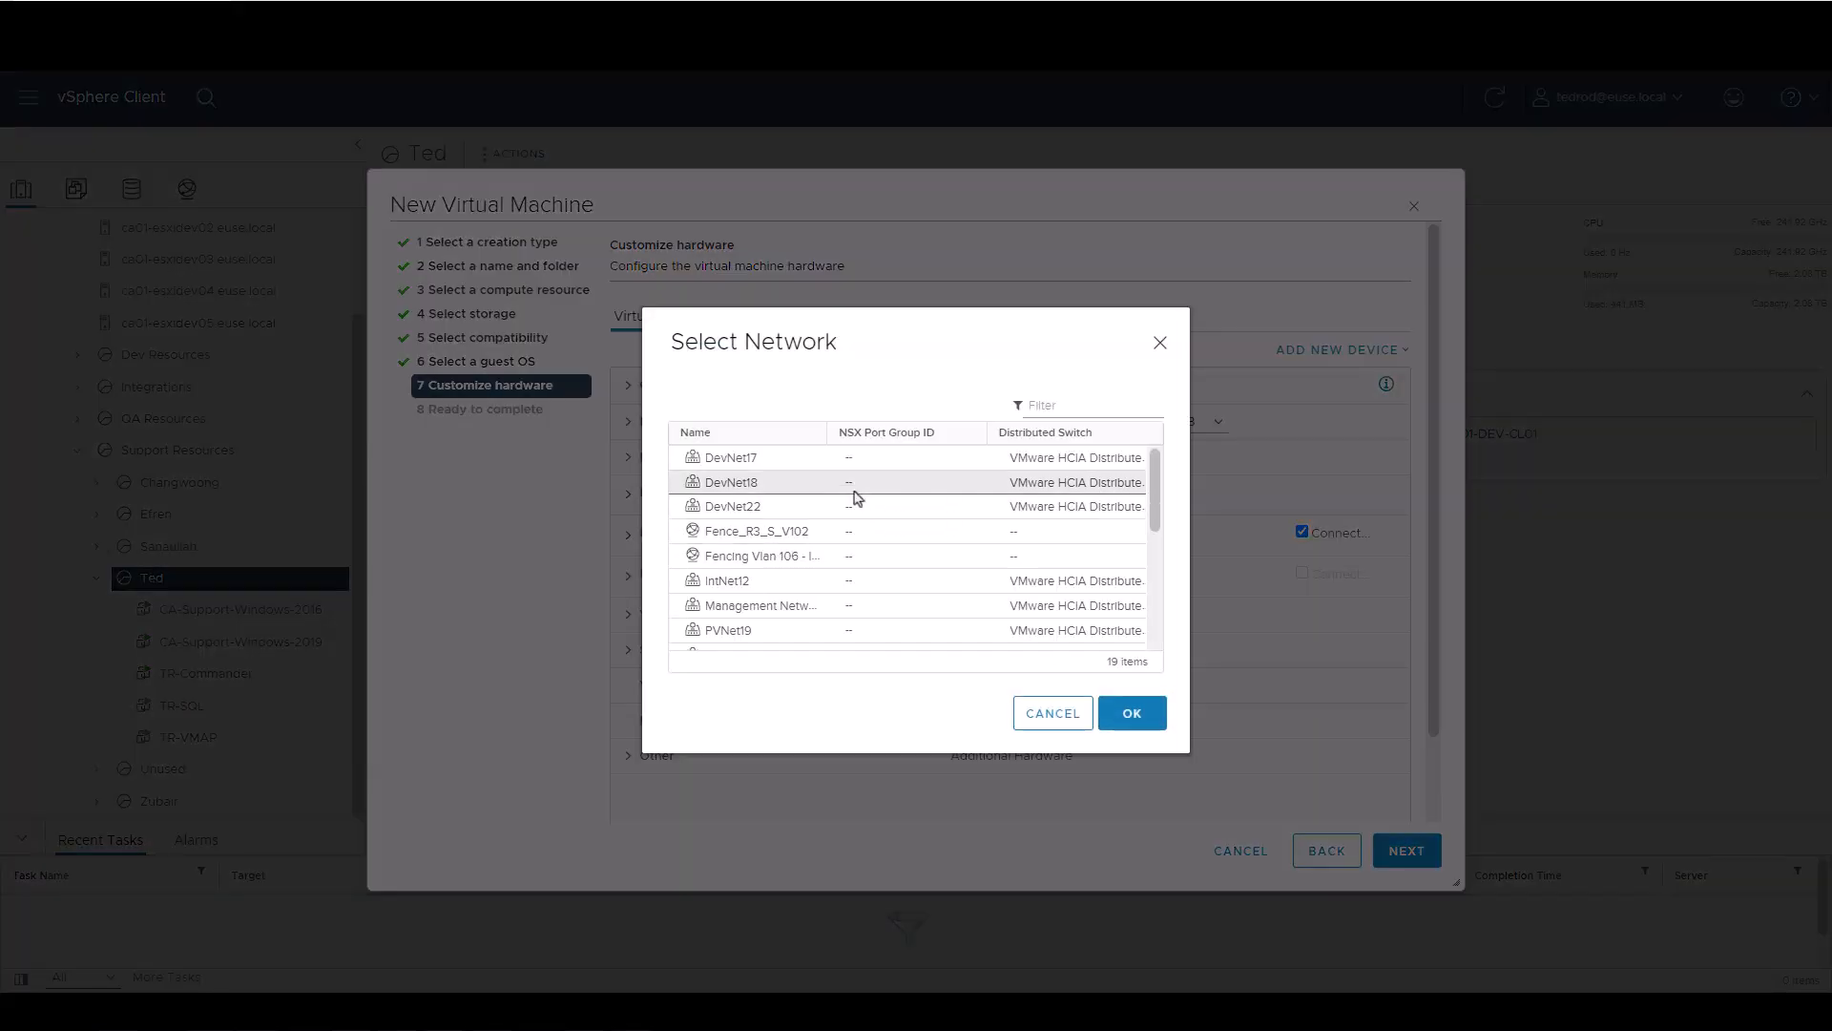
click(840, 628)
click(1133, 711)
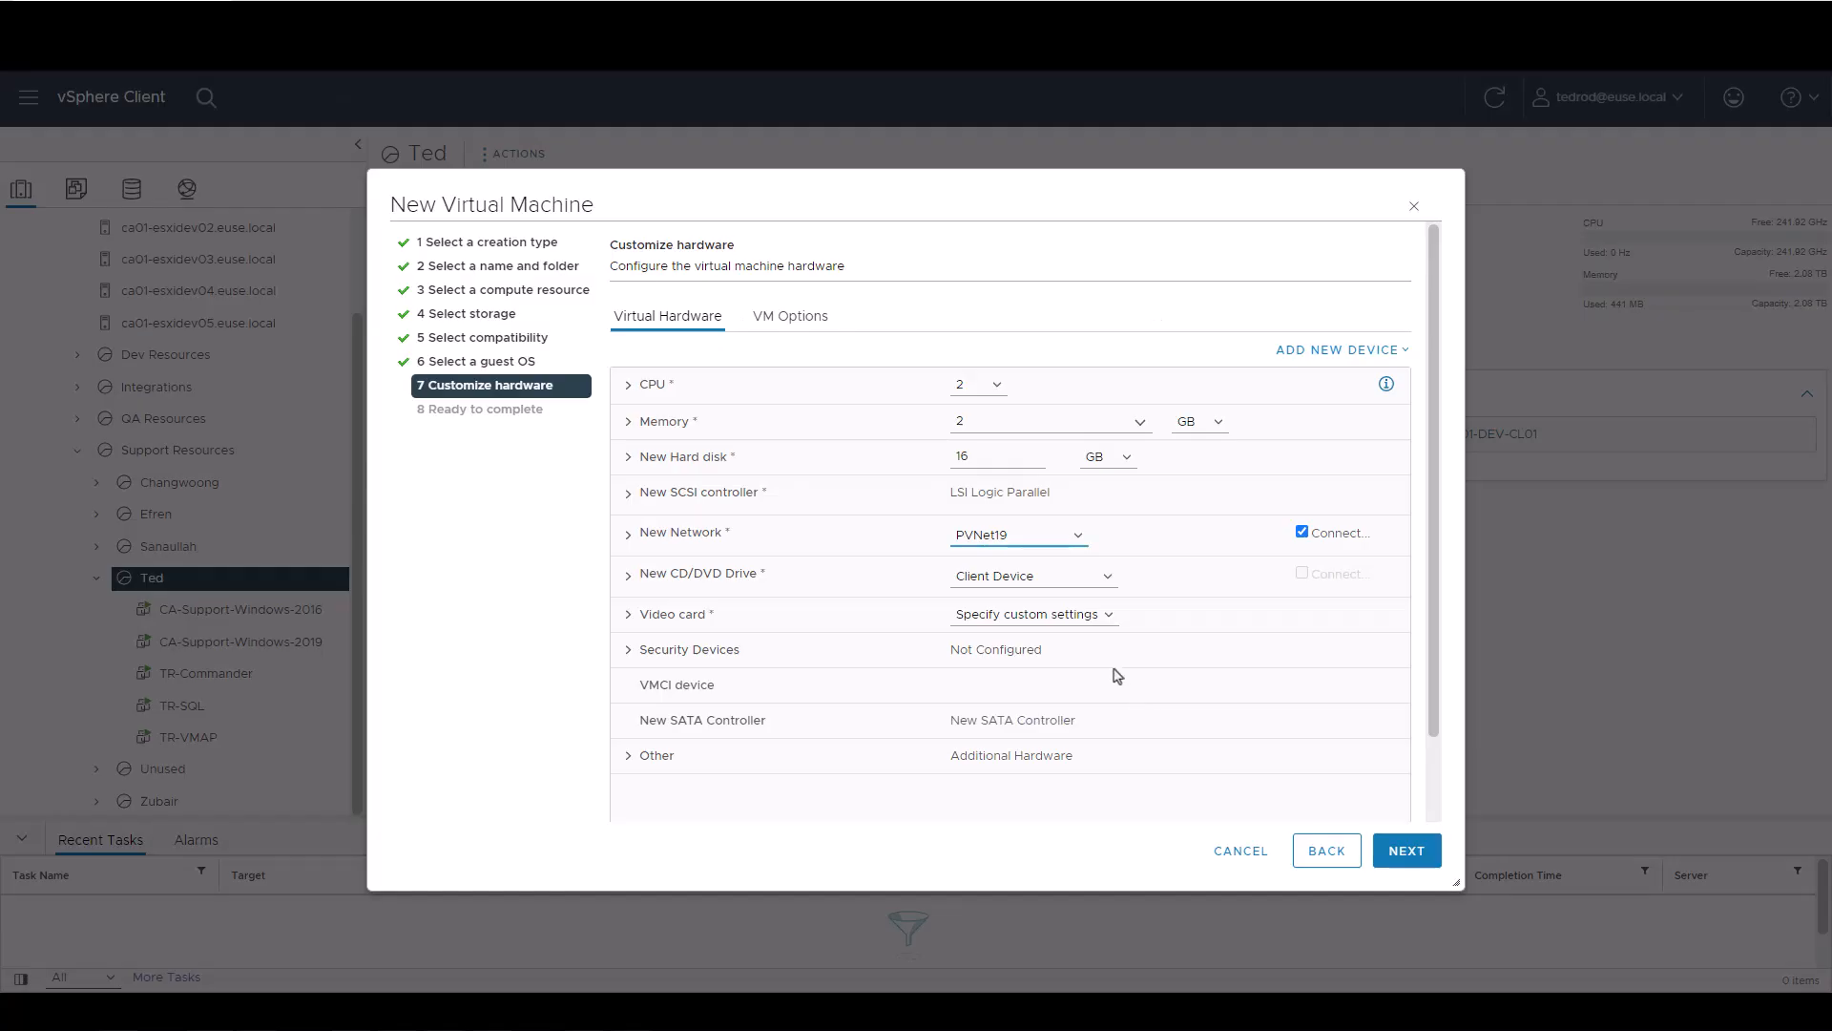
Step: Attach ubuntu-20.04-live-server-amd64.iso from the ISO datastore's Ubuntu folder to the CD/DVD drive and set the drive to connect
click(1103, 586)
click(1095, 616)
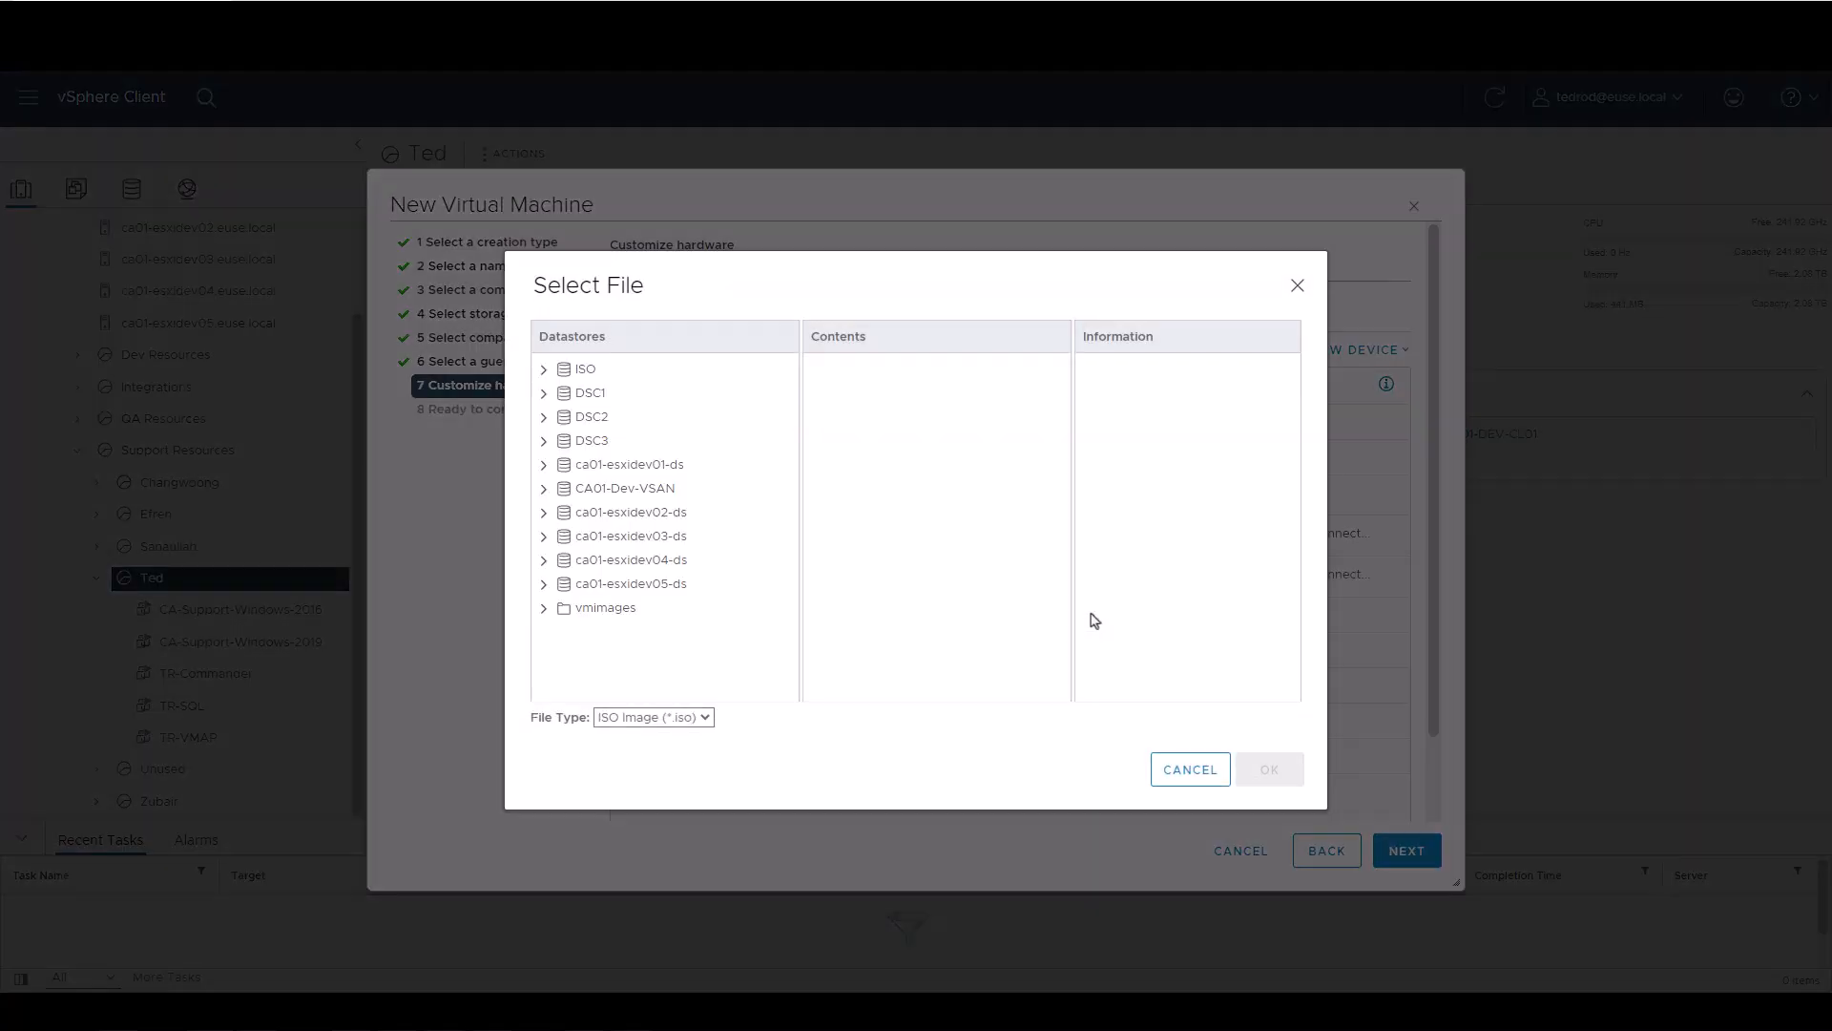
click(545, 371)
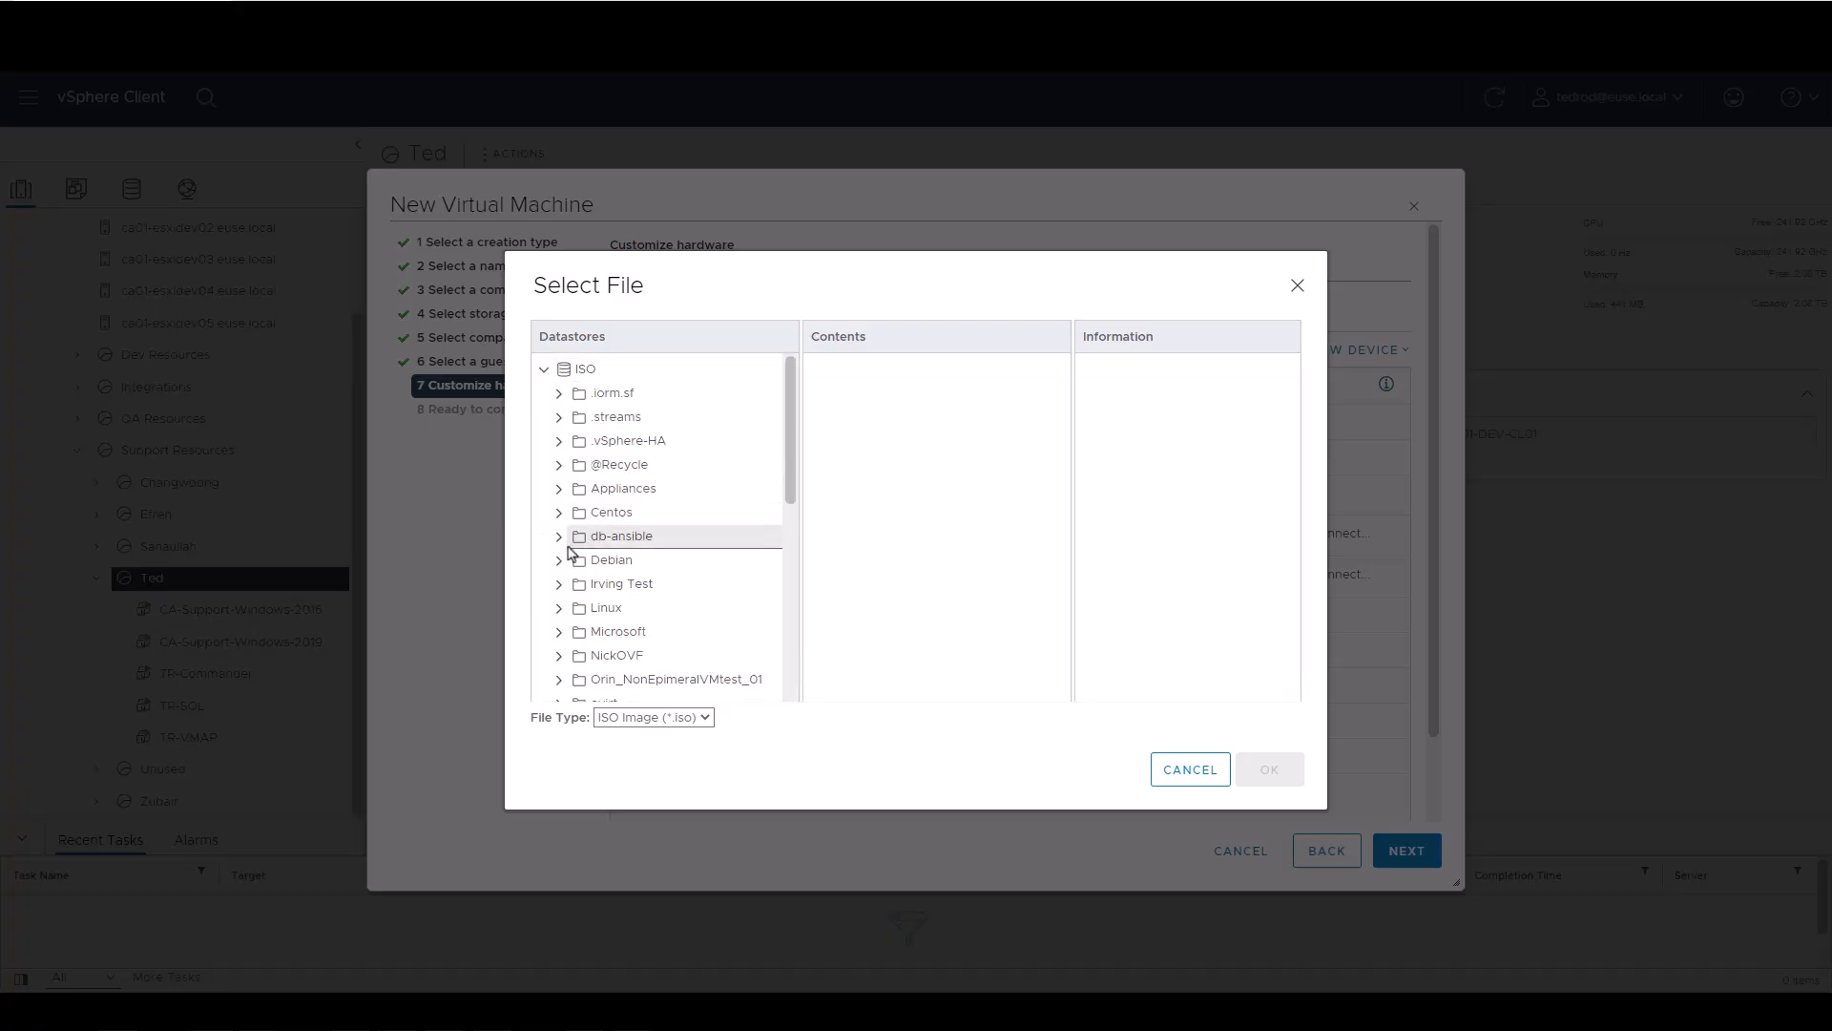
scroll(570, 553, down, 3)
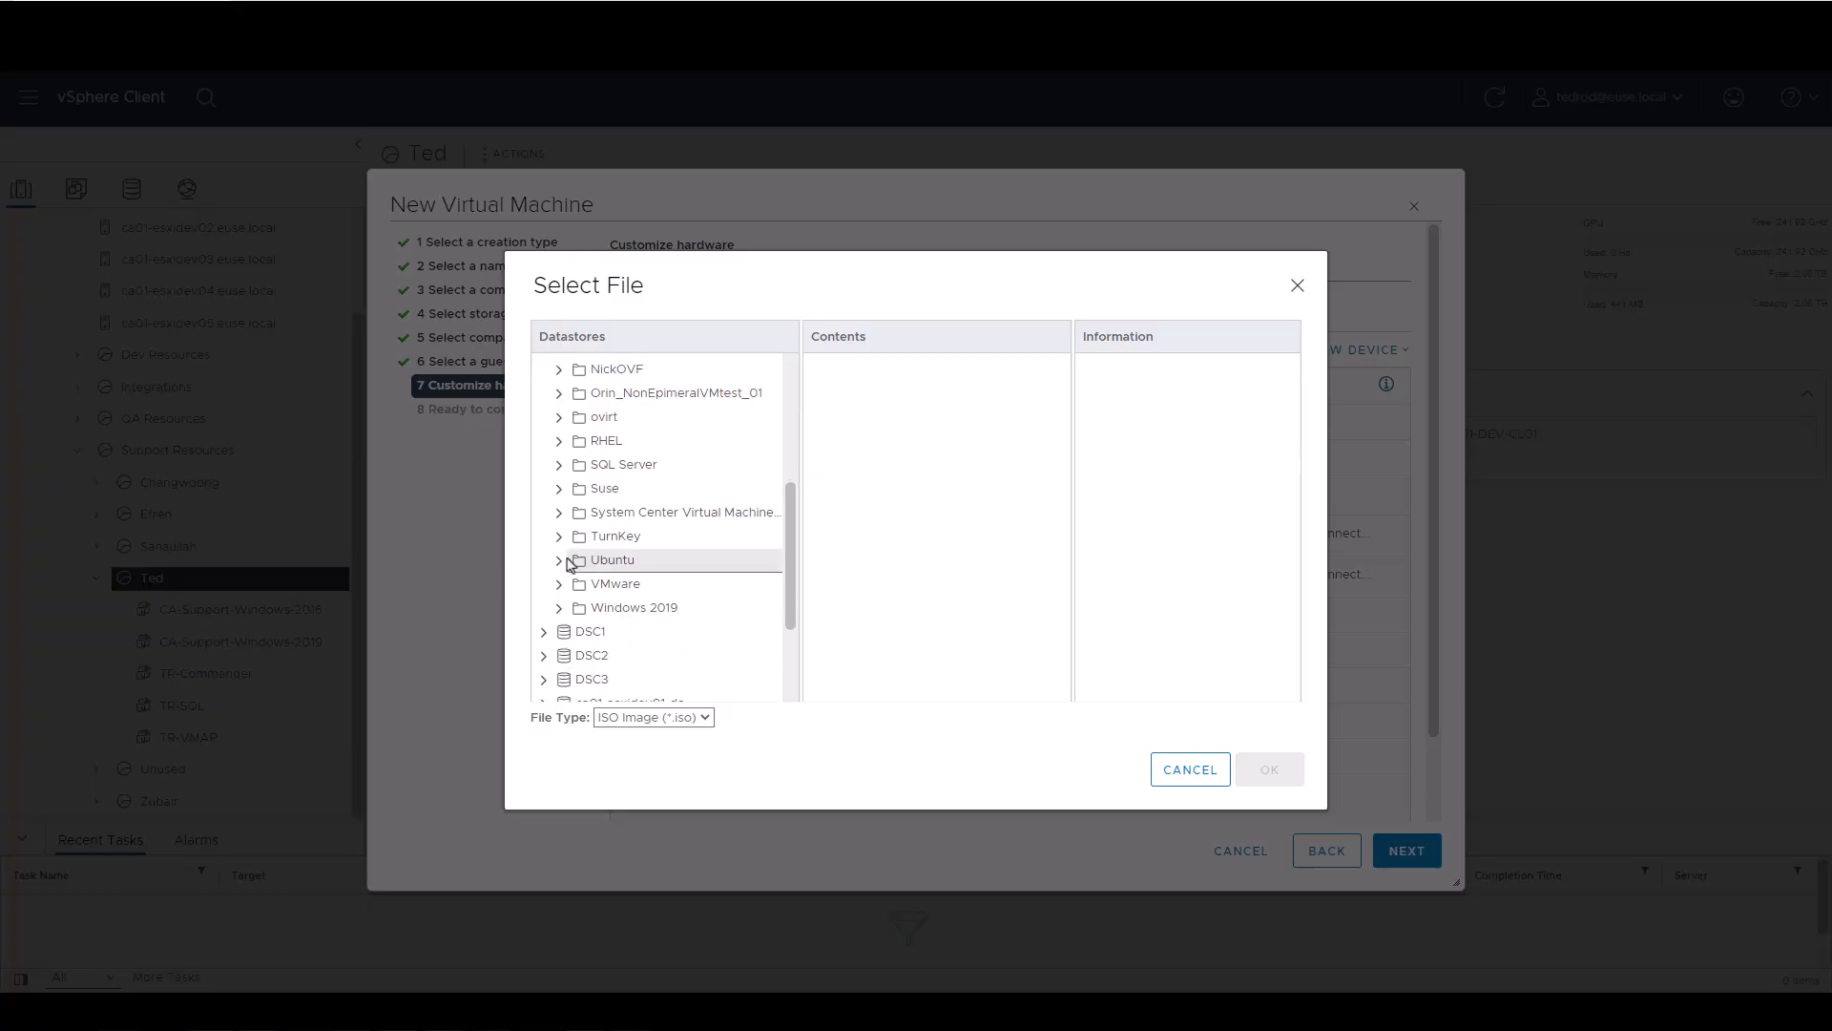
click(584, 562)
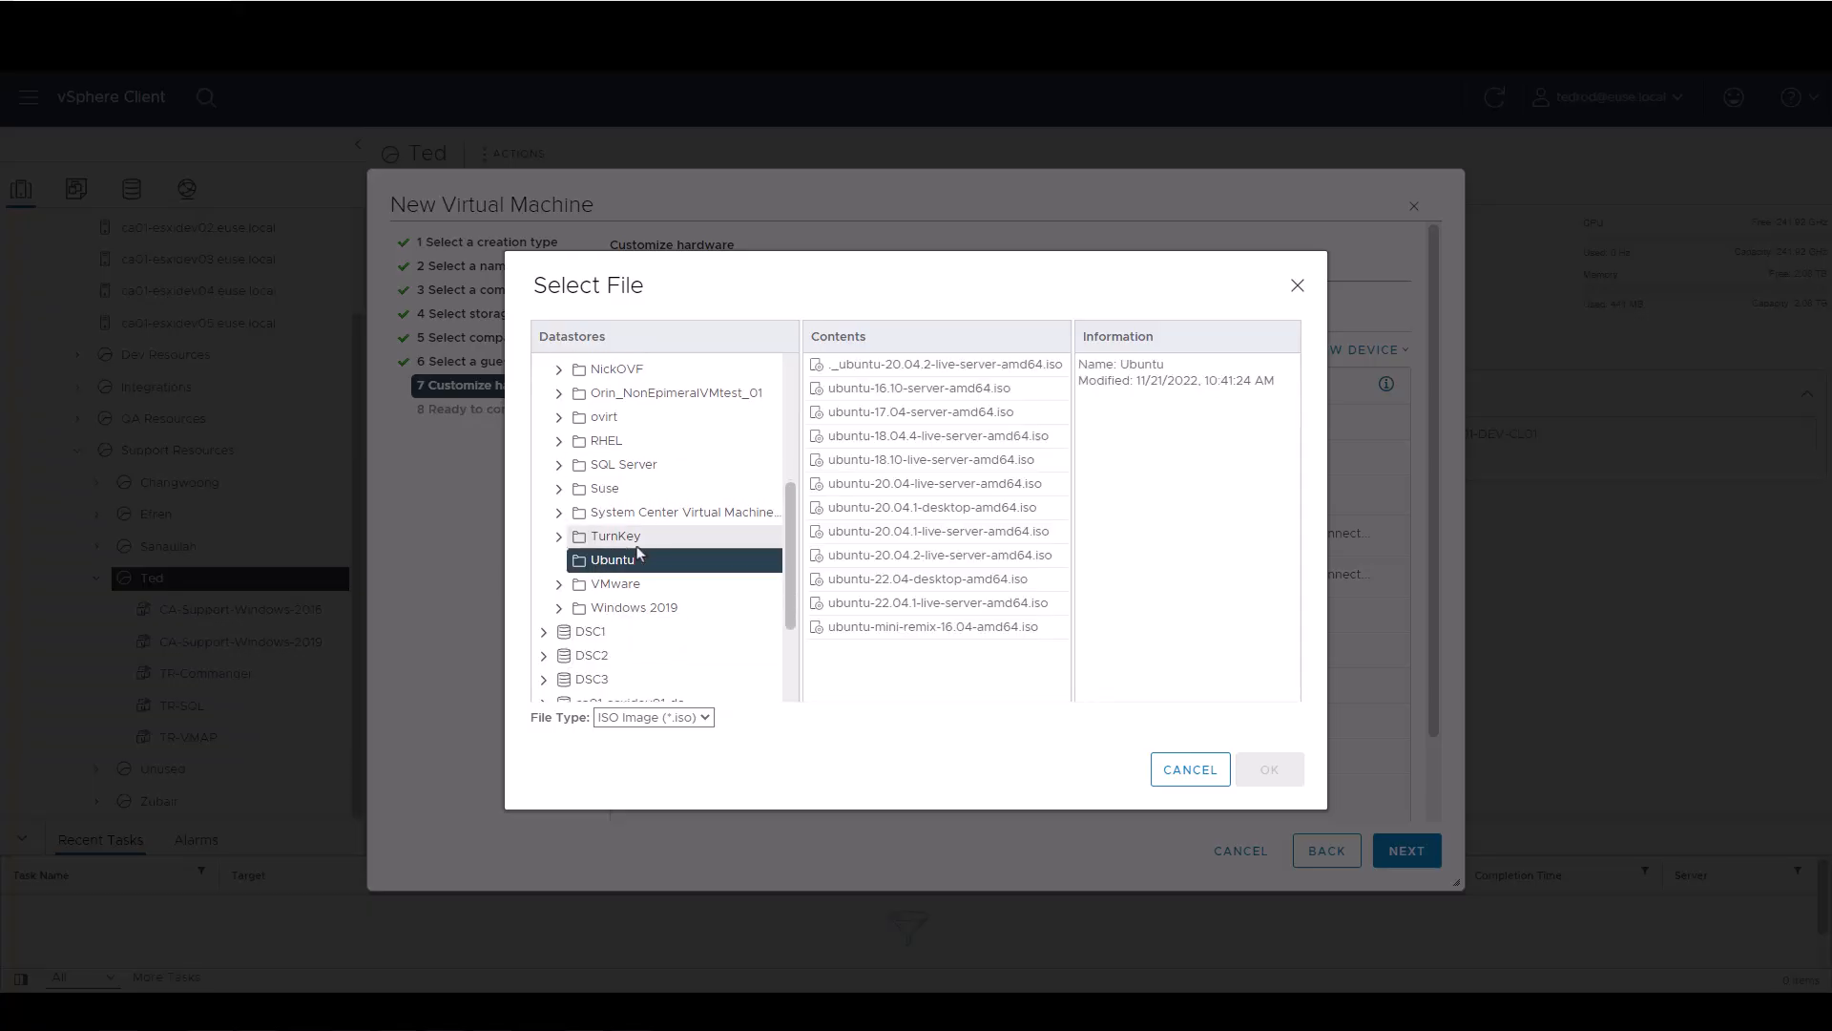
click(870, 490)
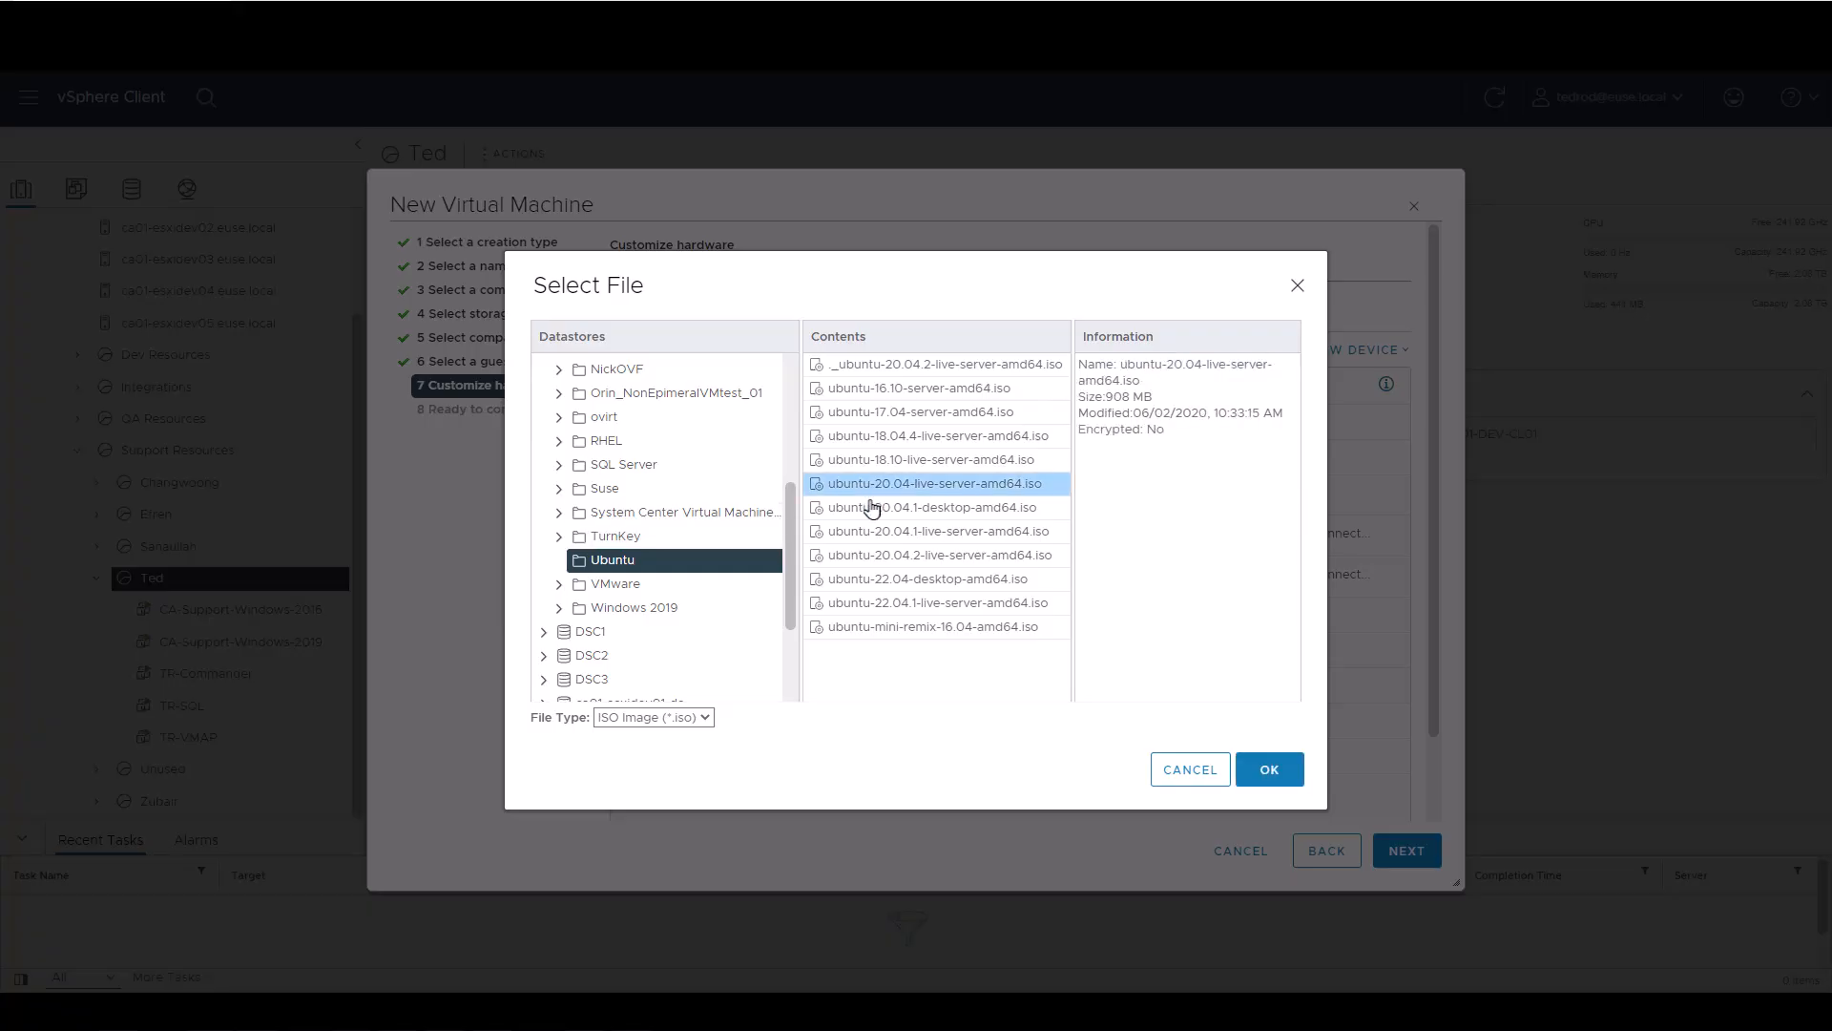
click(1250, 771)
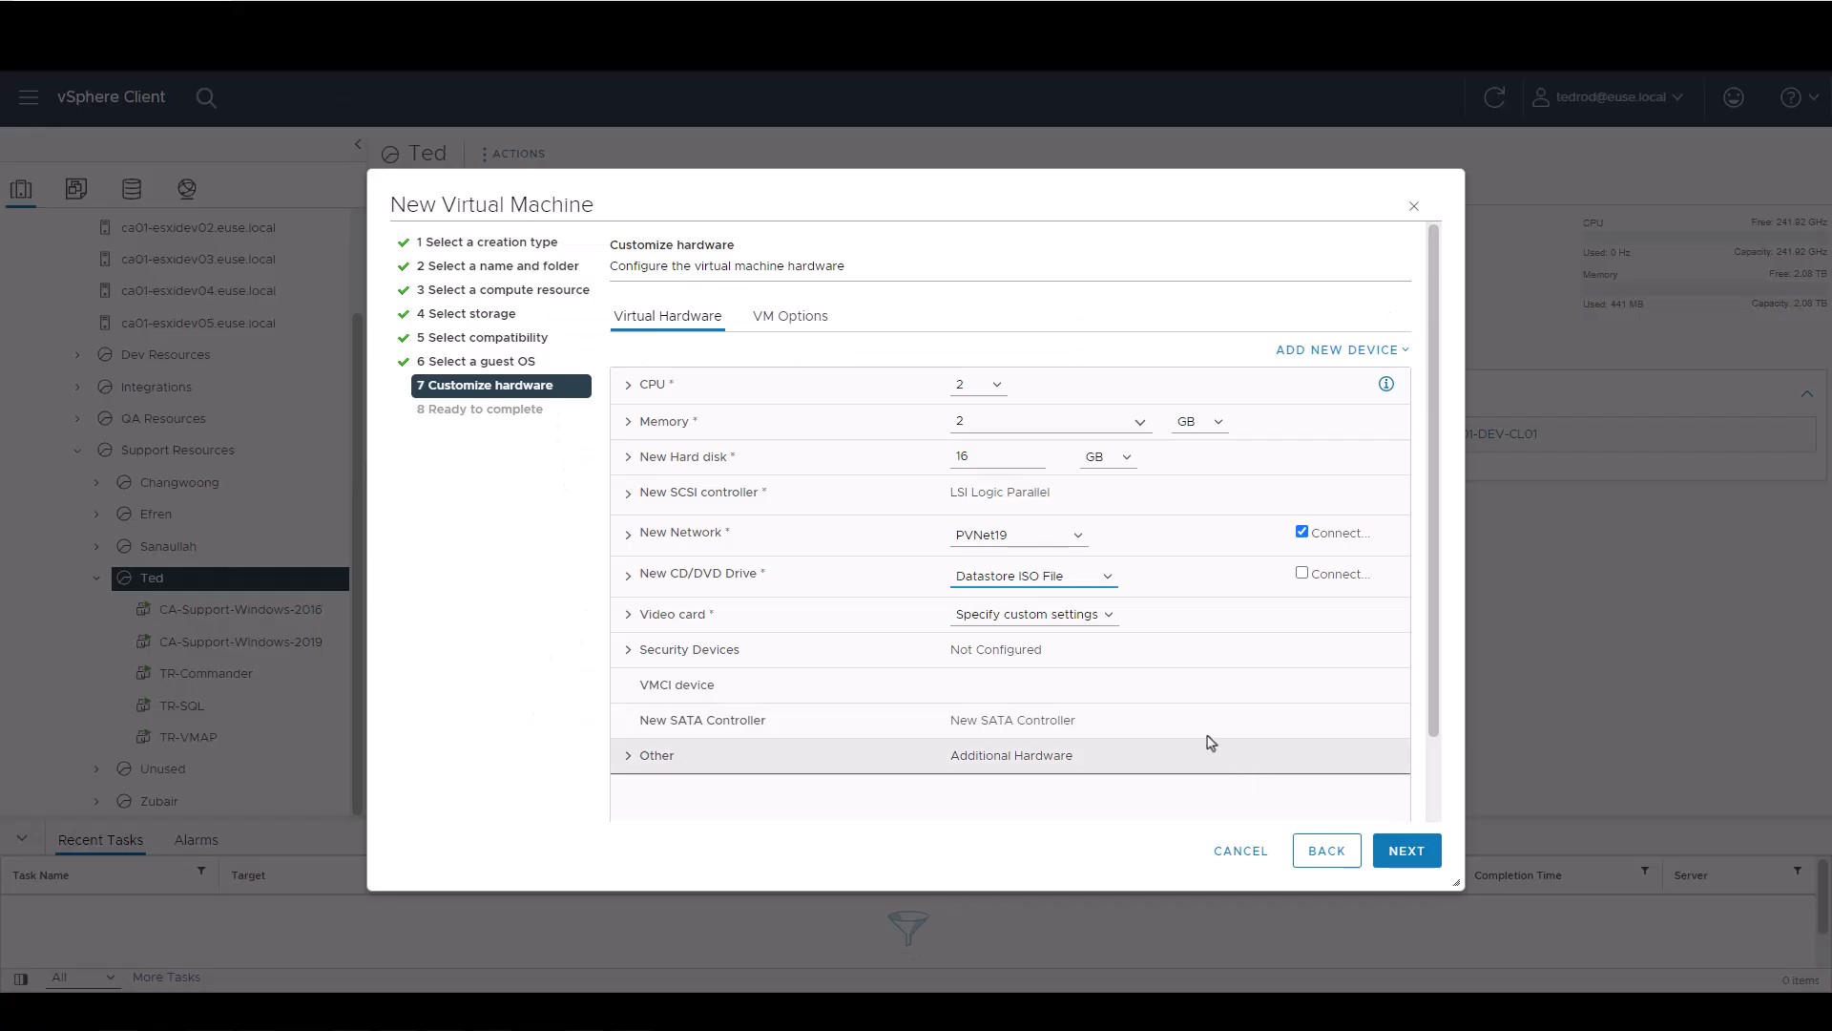
click(1303, 573)
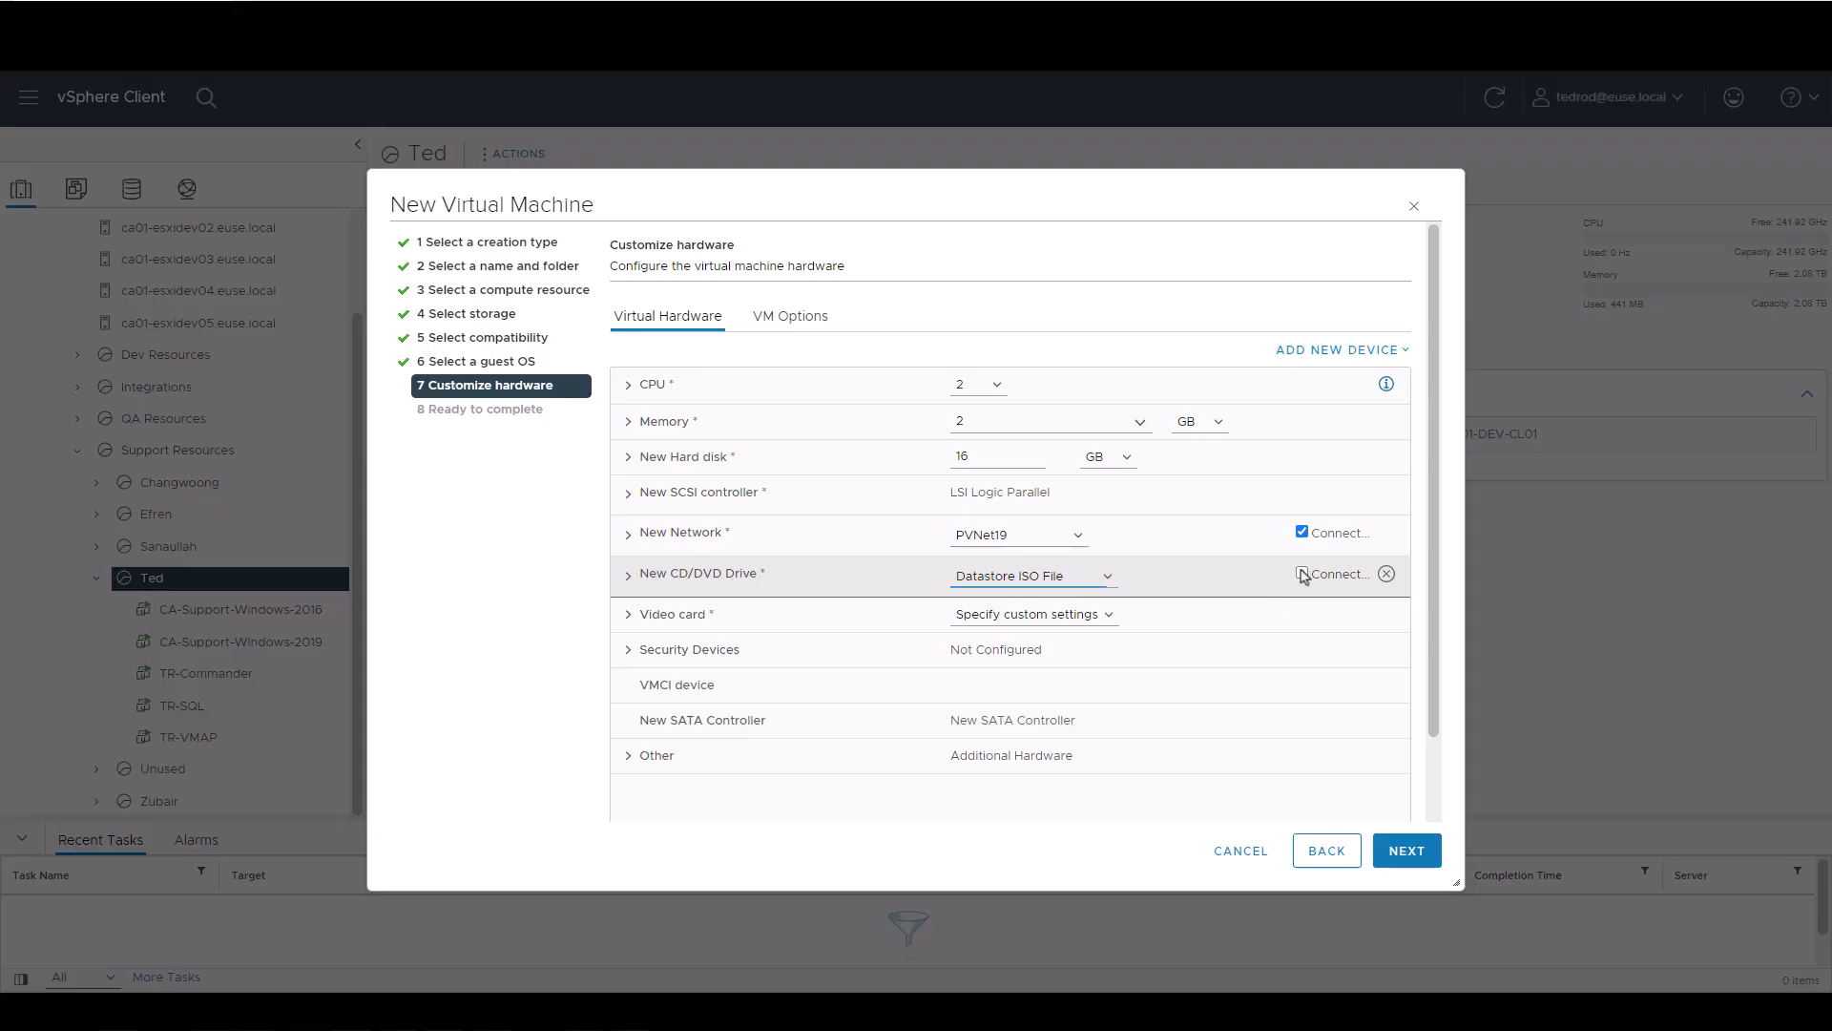
Step: Finish creating the virtual machine and power on TR-VMAP02
click(1407, 850)
click(1414, 859)
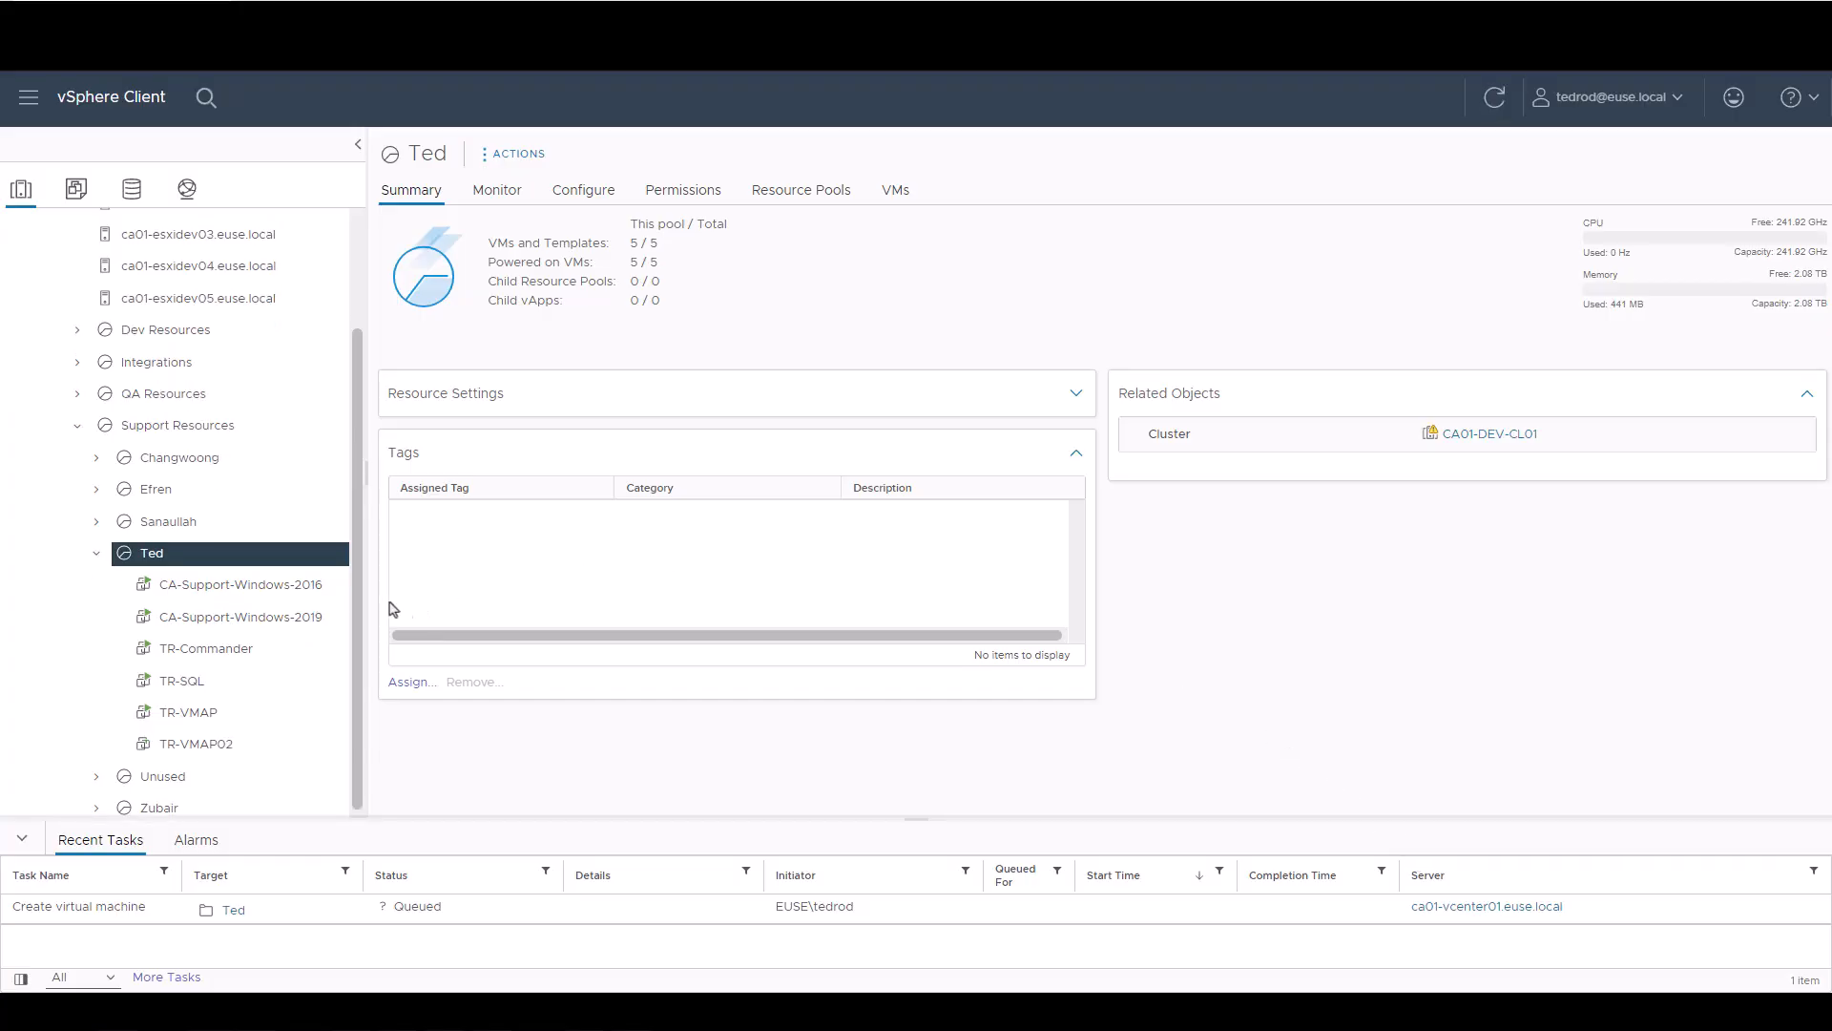
click(230, 746)
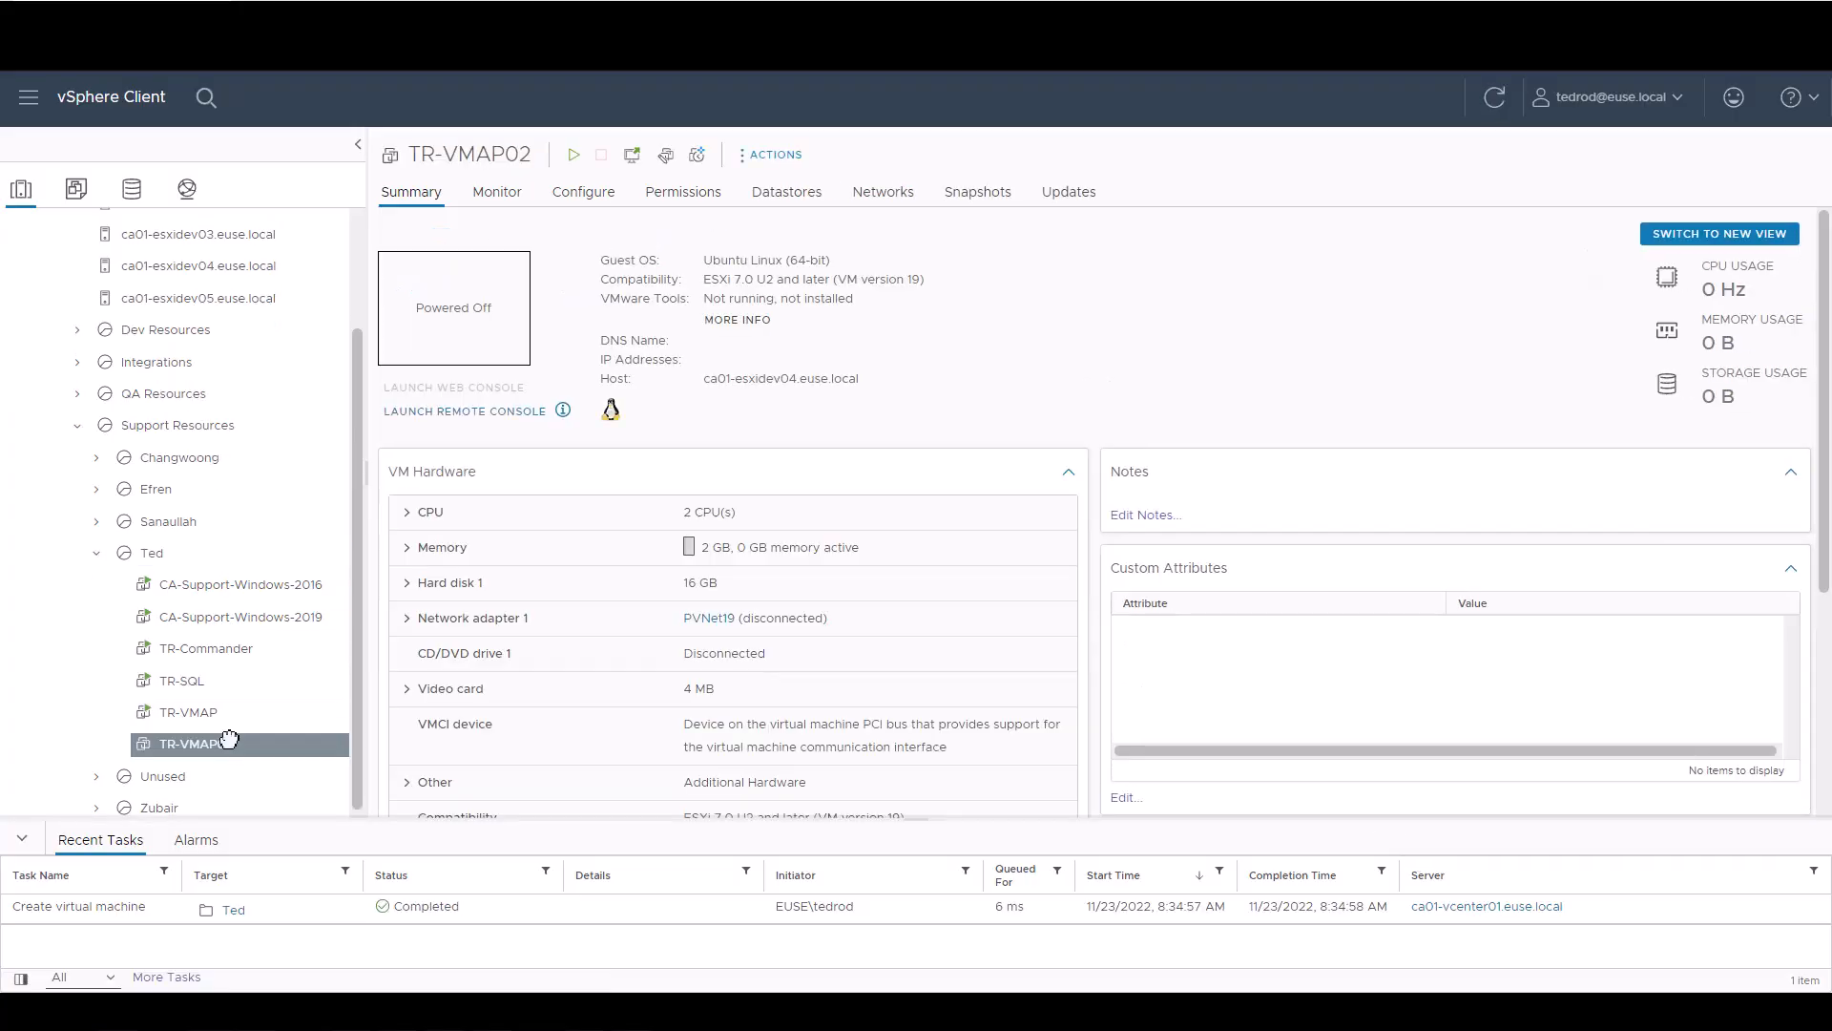
right_click(230, 746)
mouse_move(372, 191)
click(571, 206)
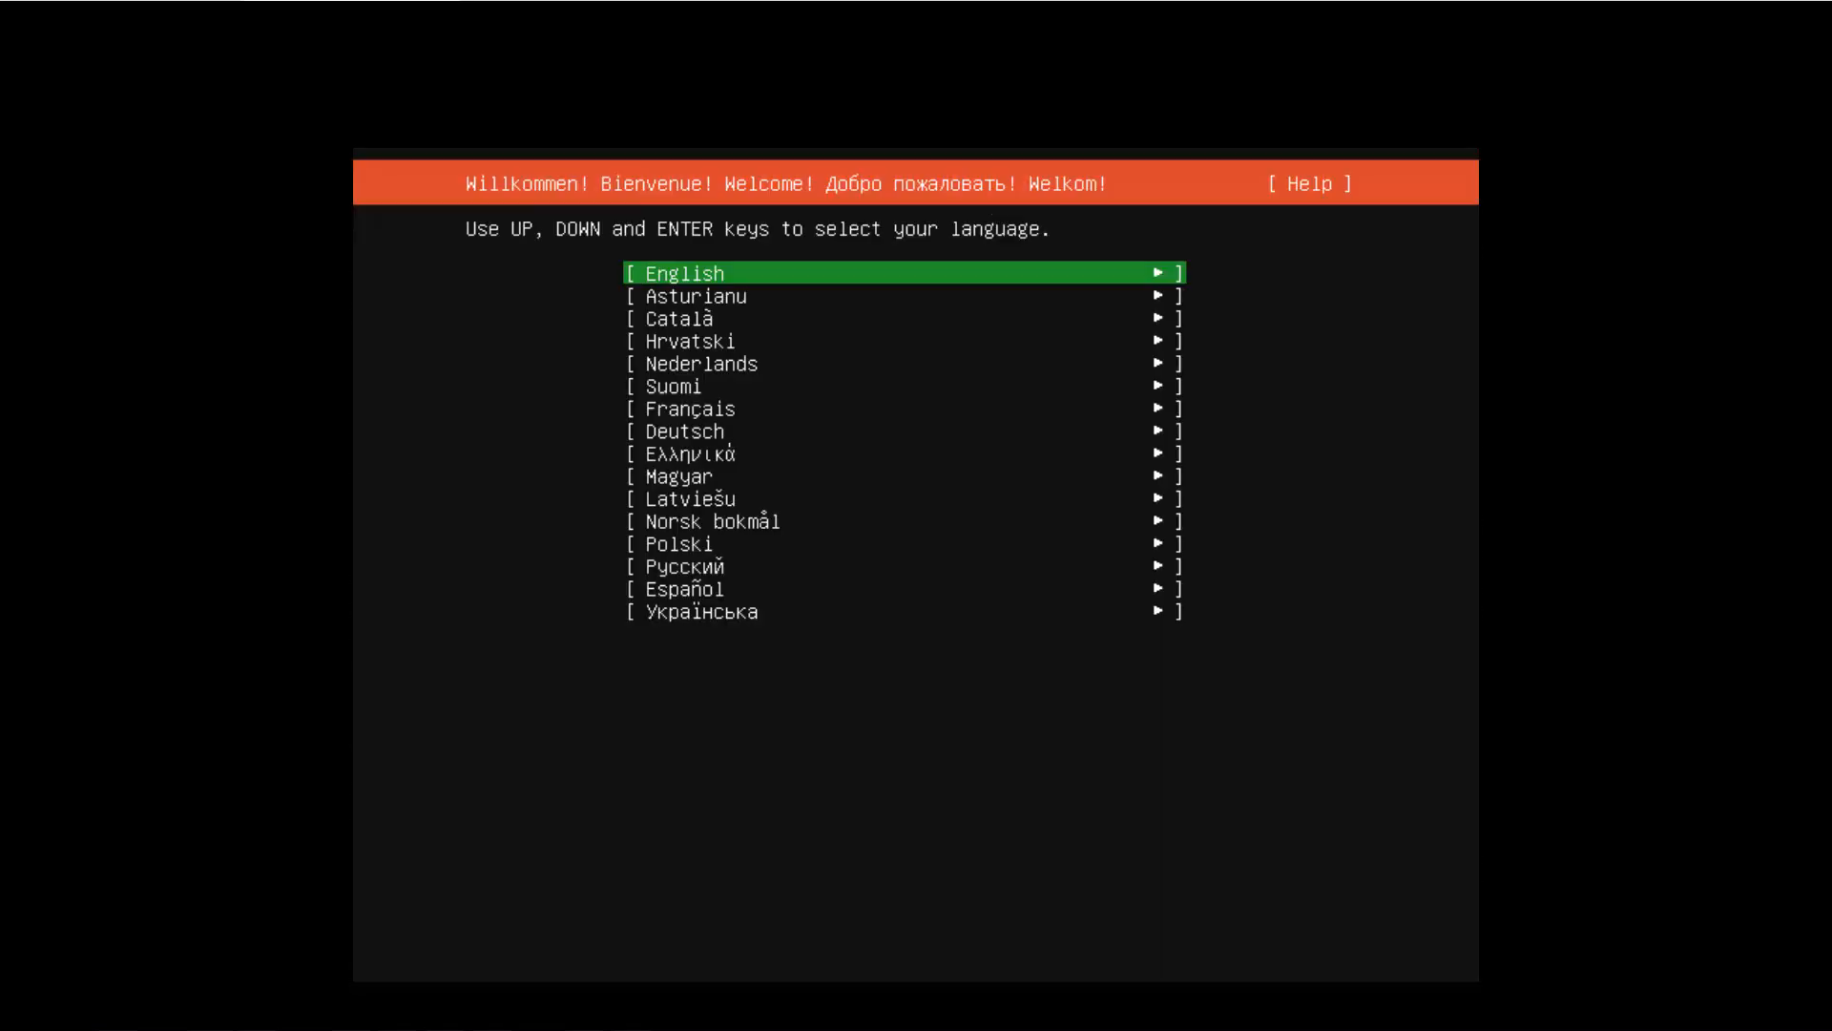
Step: Choose English as the installer language and continue without updating the installer, up to the network connections page
key(Return)
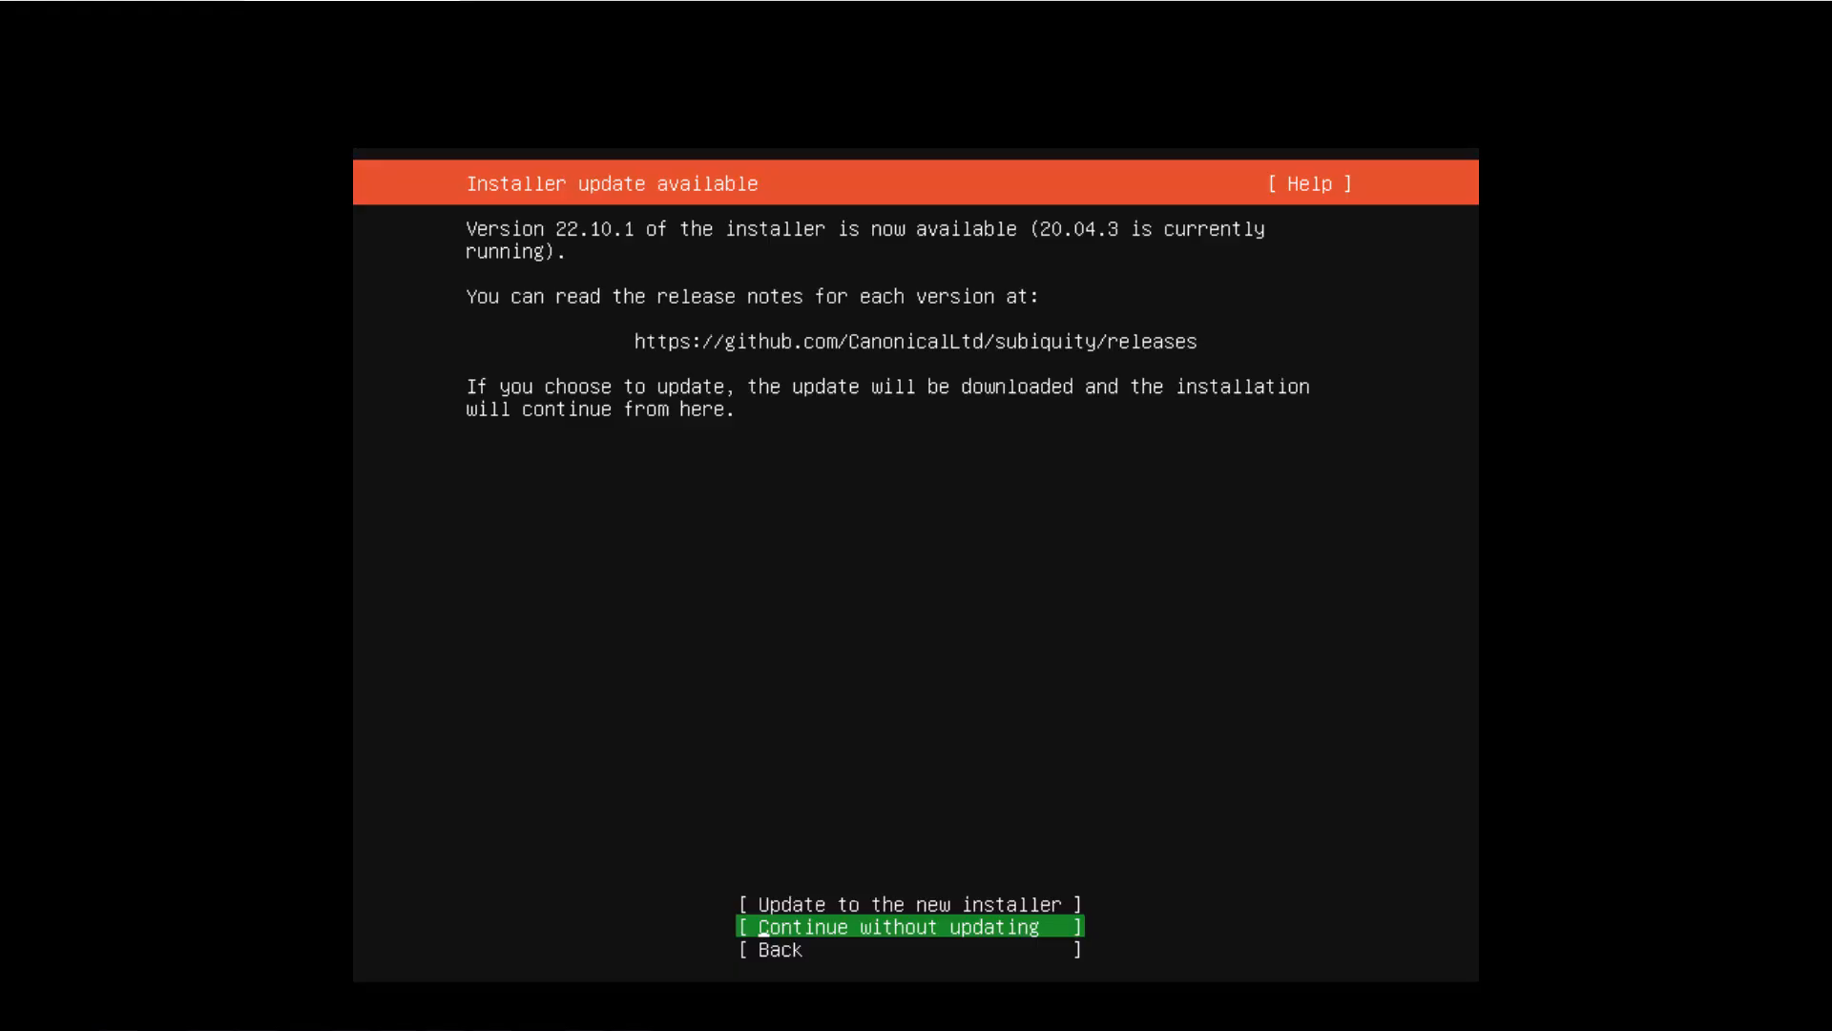
key(Return)
key(Return)
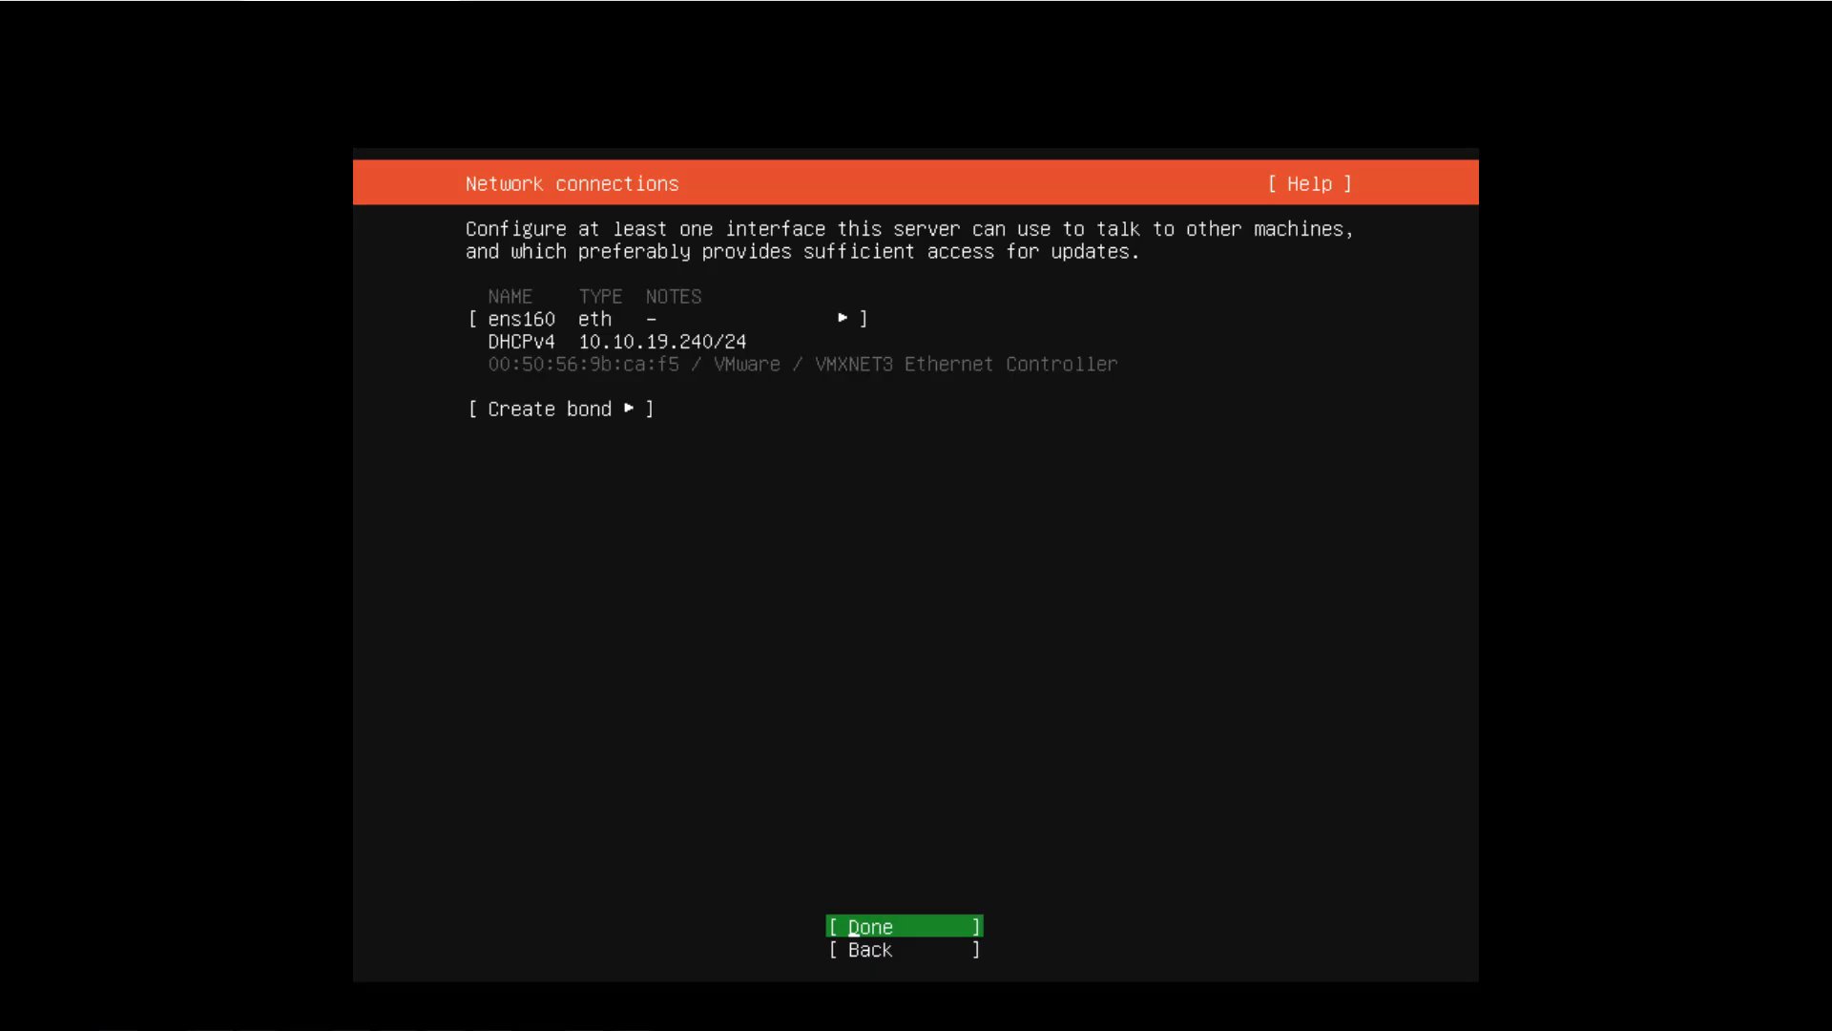
Step: Accept the DHCP network connection, leave the proxy address blank, and keep the default Ubuntu archive mirror
key(Return)
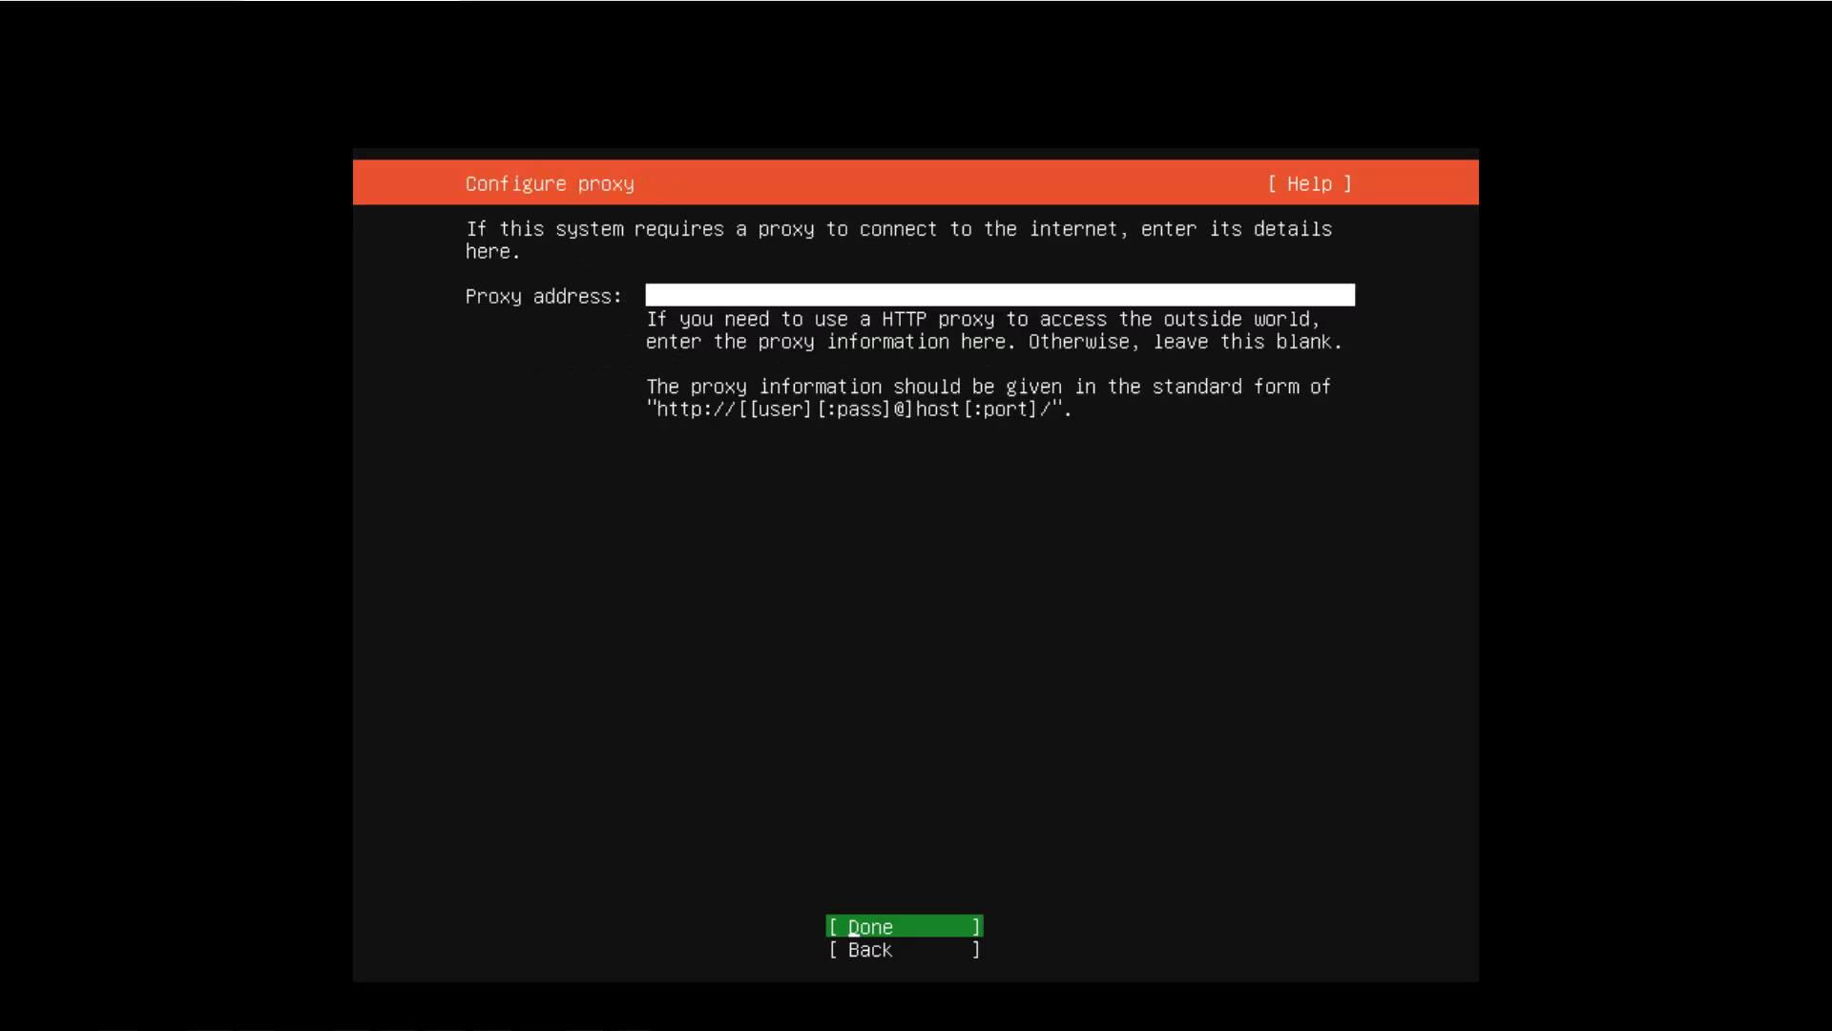
key(Return)
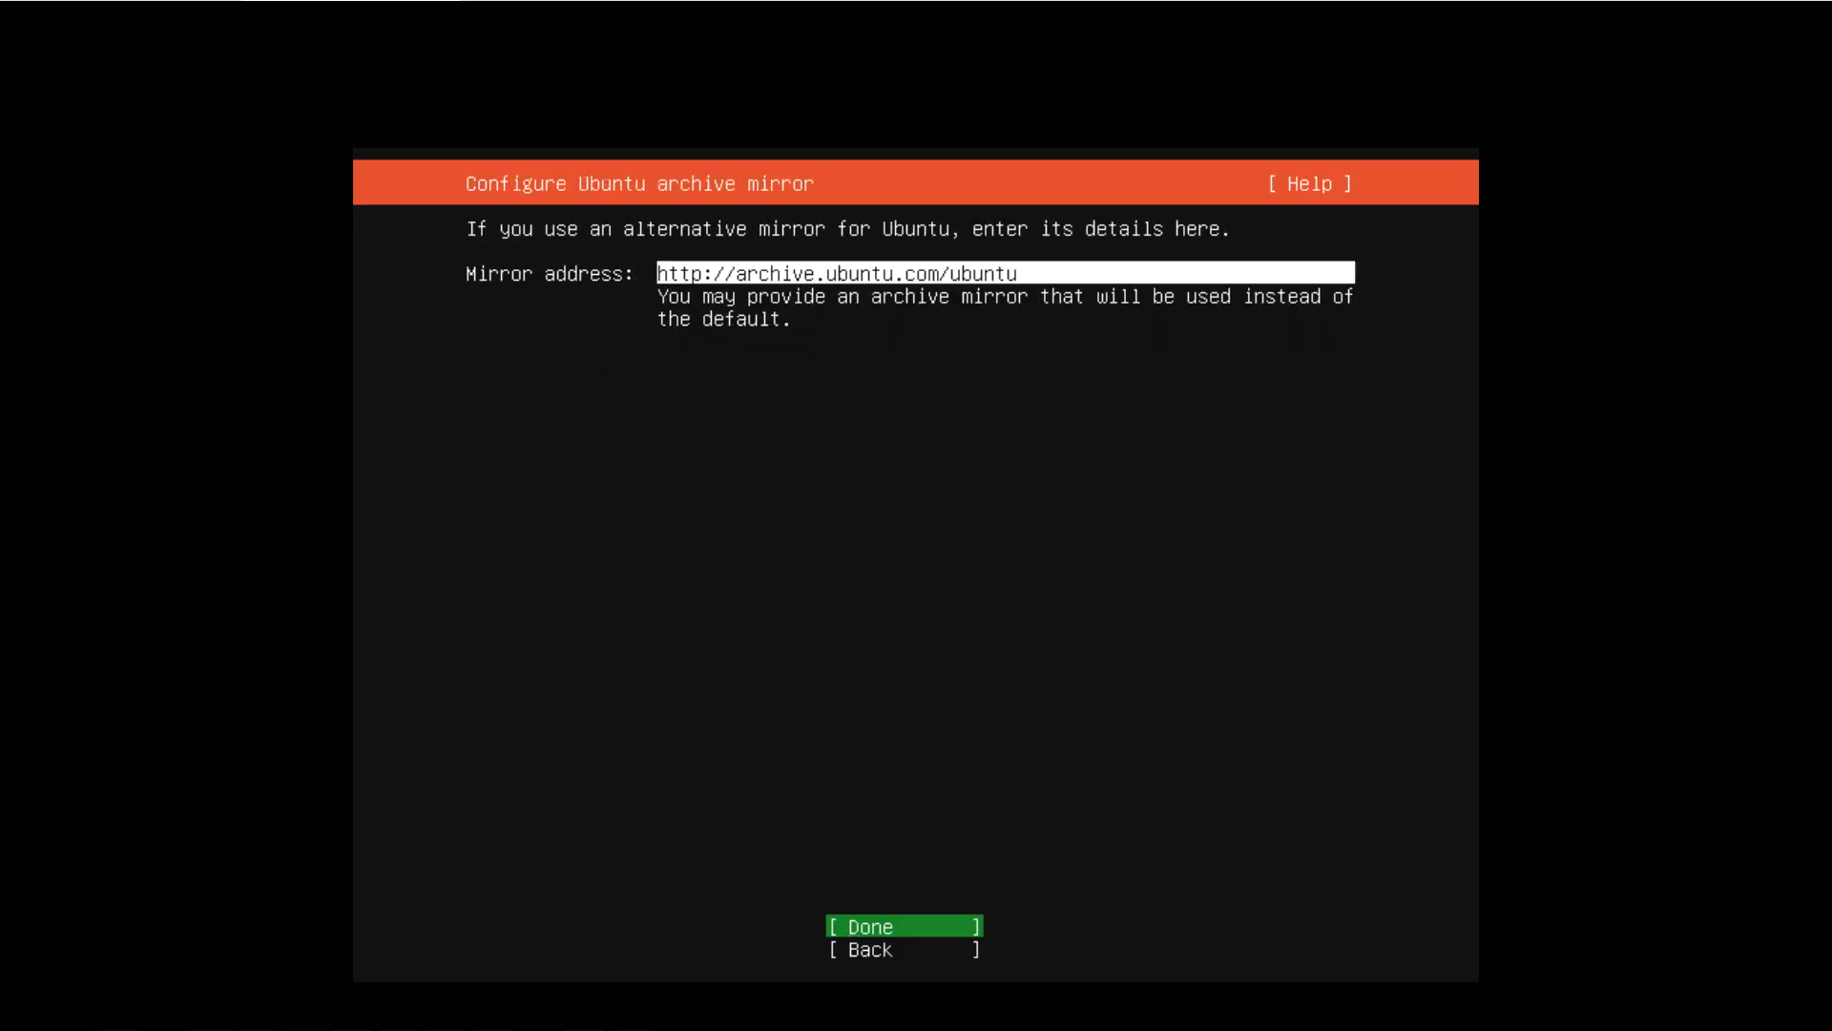
key(Return)
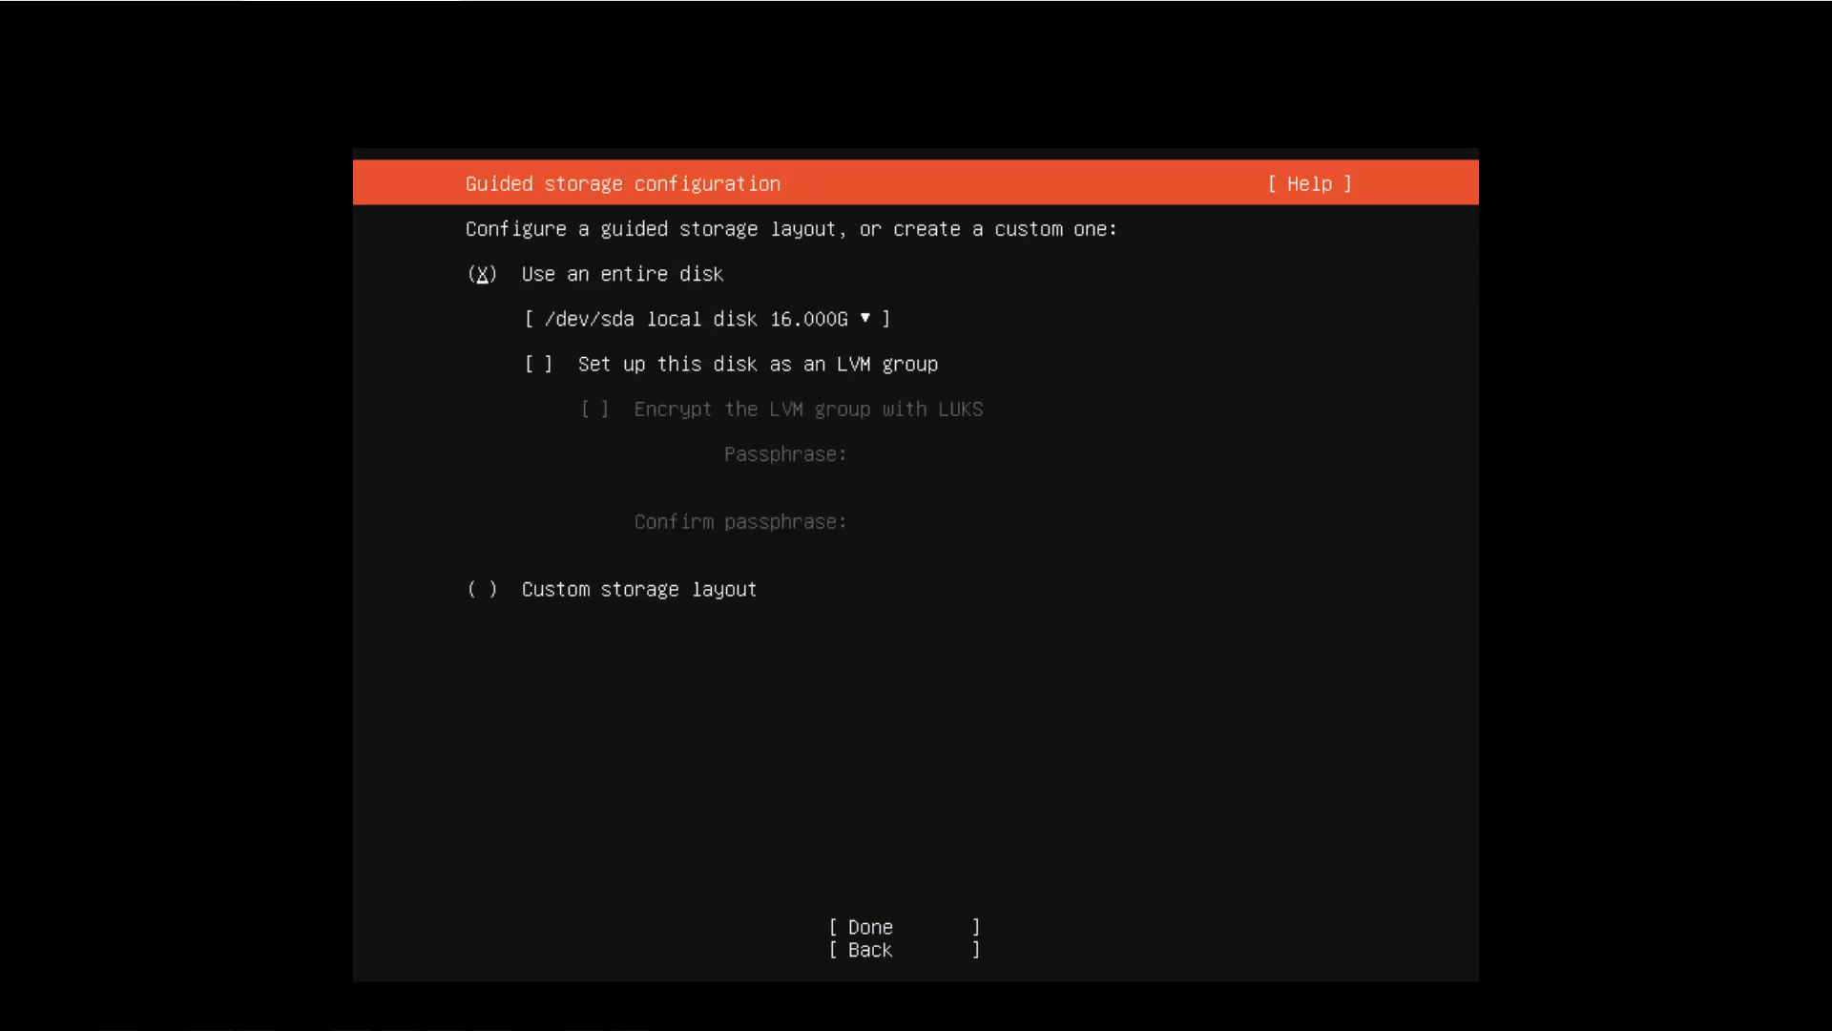
Step: Install on the entire /dev/sda disk without an LVM group, accept the resulting partition layout, and confirm formatting the disk
key(Down)
key(Down)
key(Up)
key(Return)
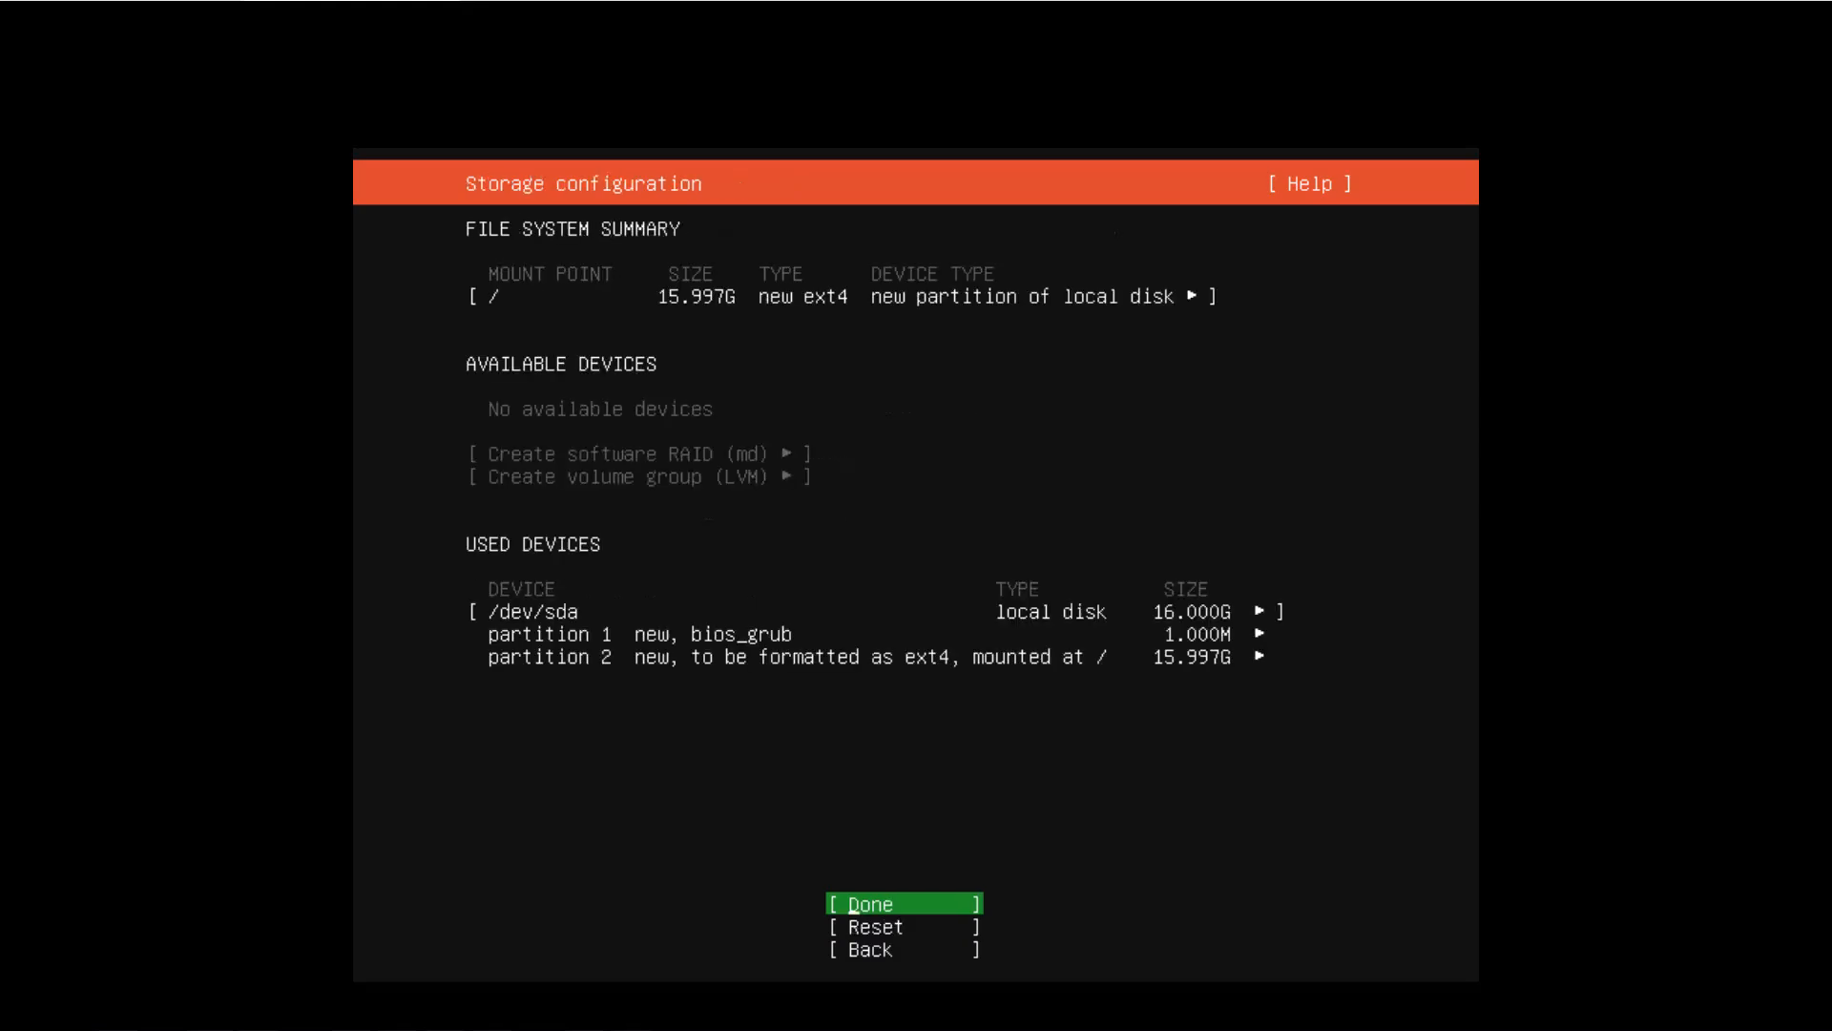
key(Return)
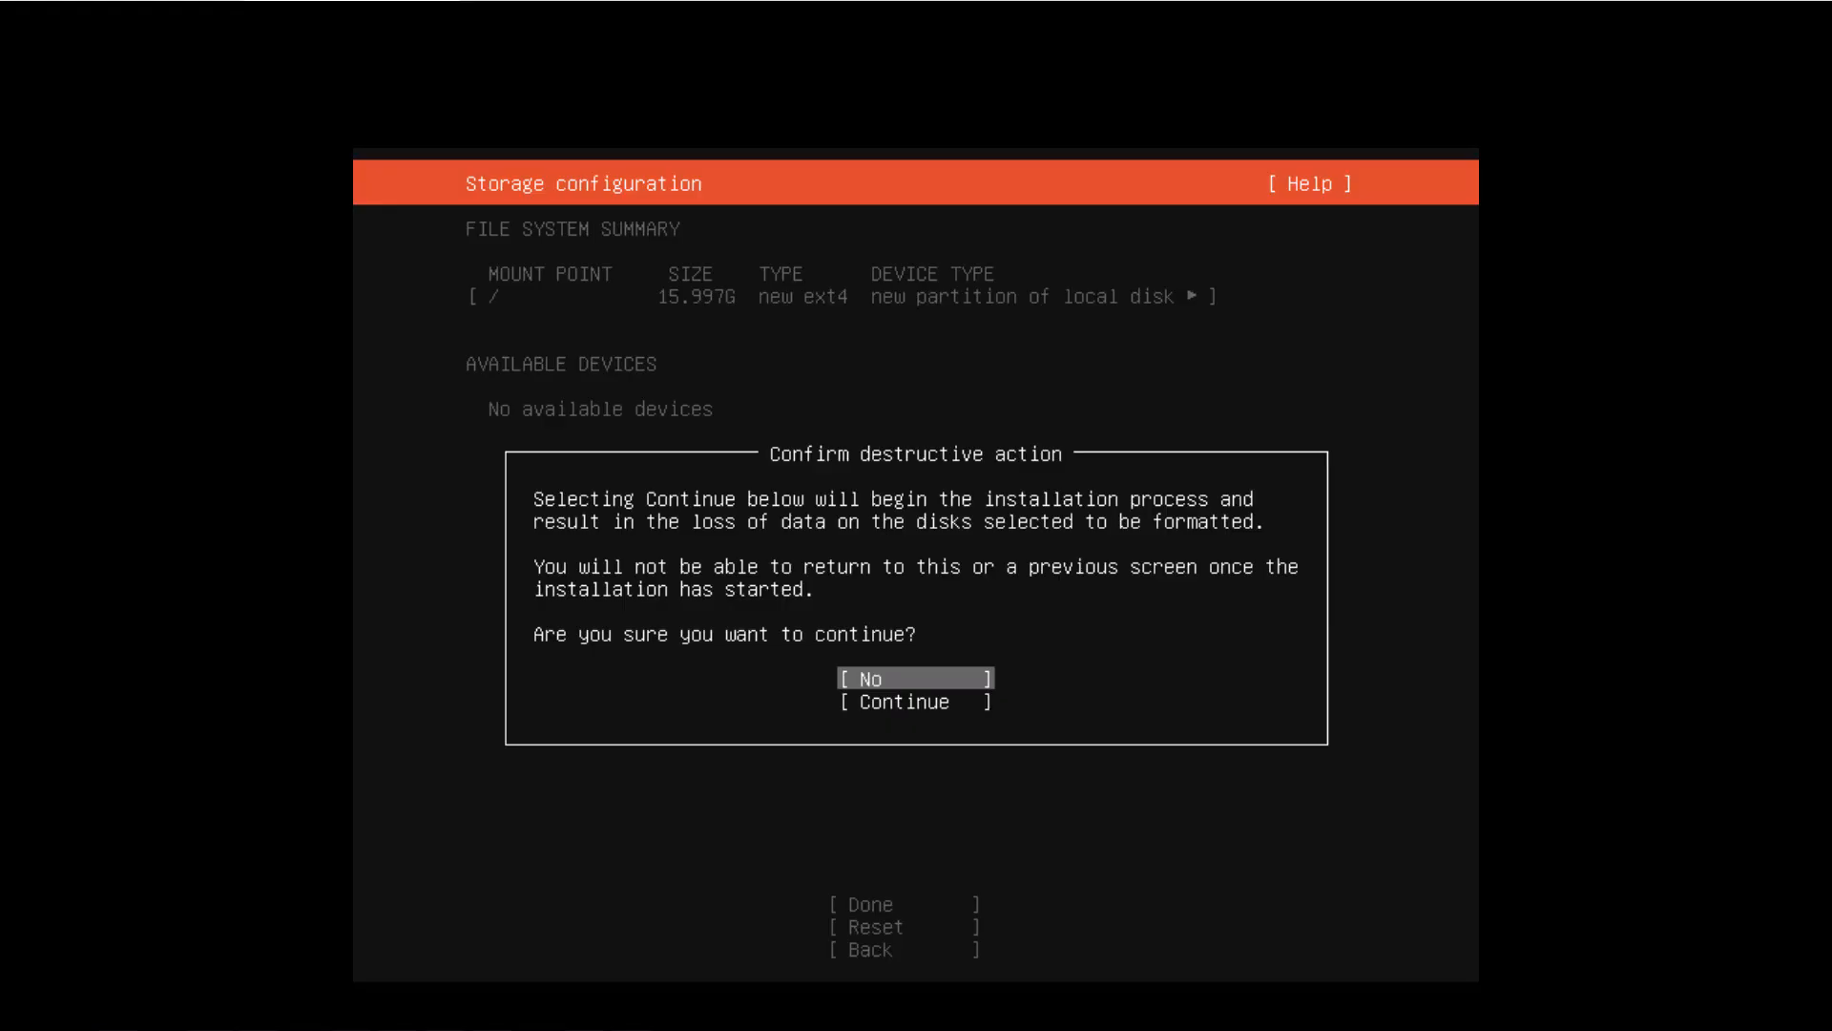
key(Down)
key(Return)
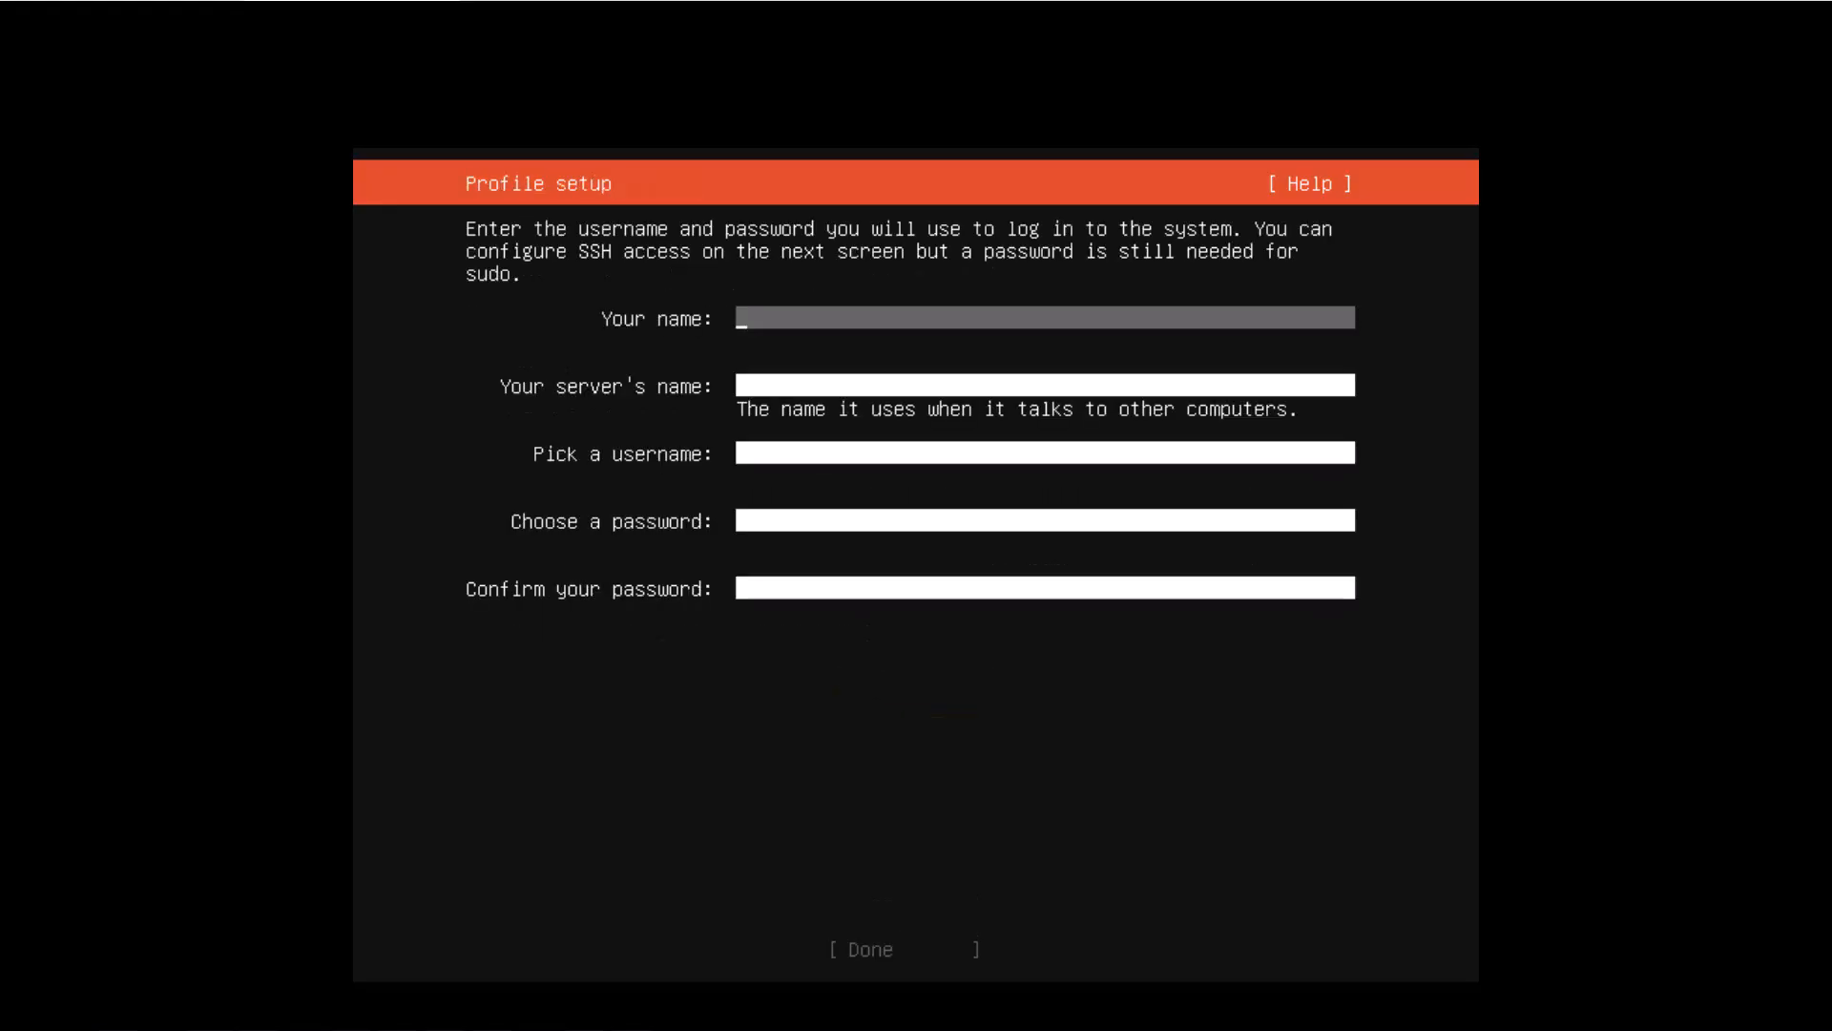
Step: Enter the user's name in the profile setup and set the server's name to tr-vmap02
text(Ted)
key(Tab)
text(-)
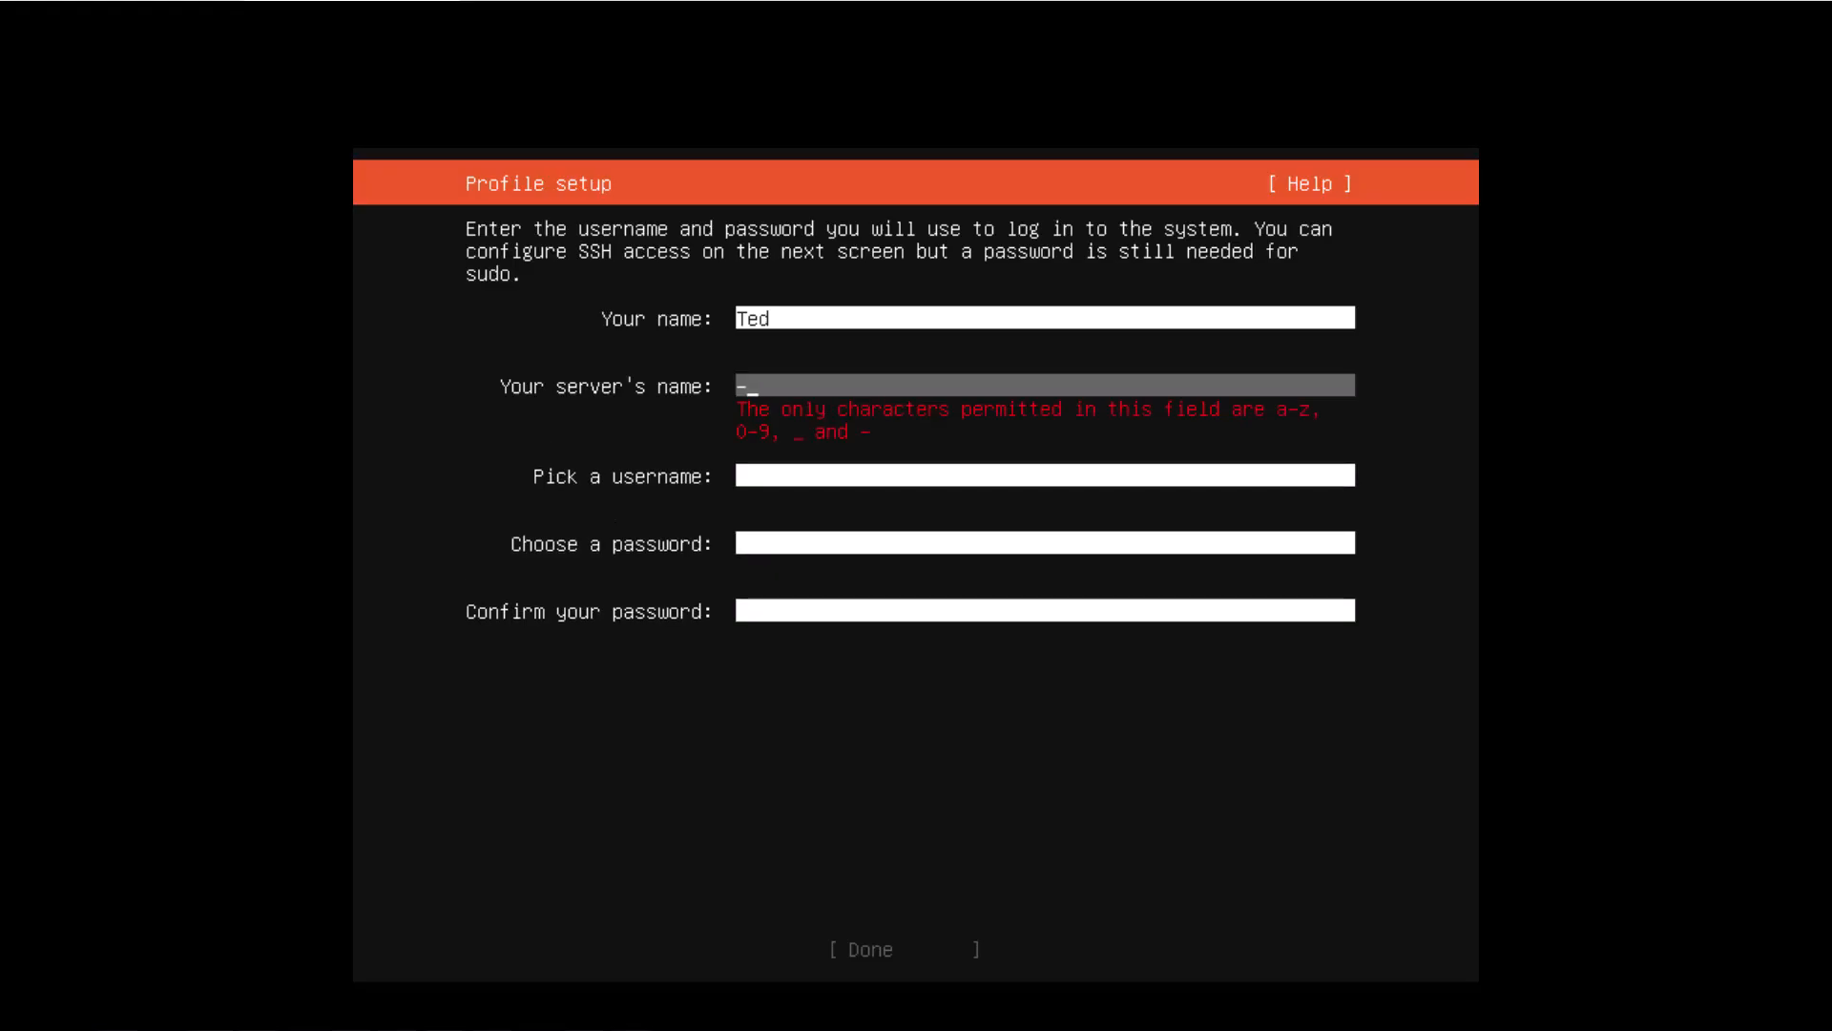
text(tr)
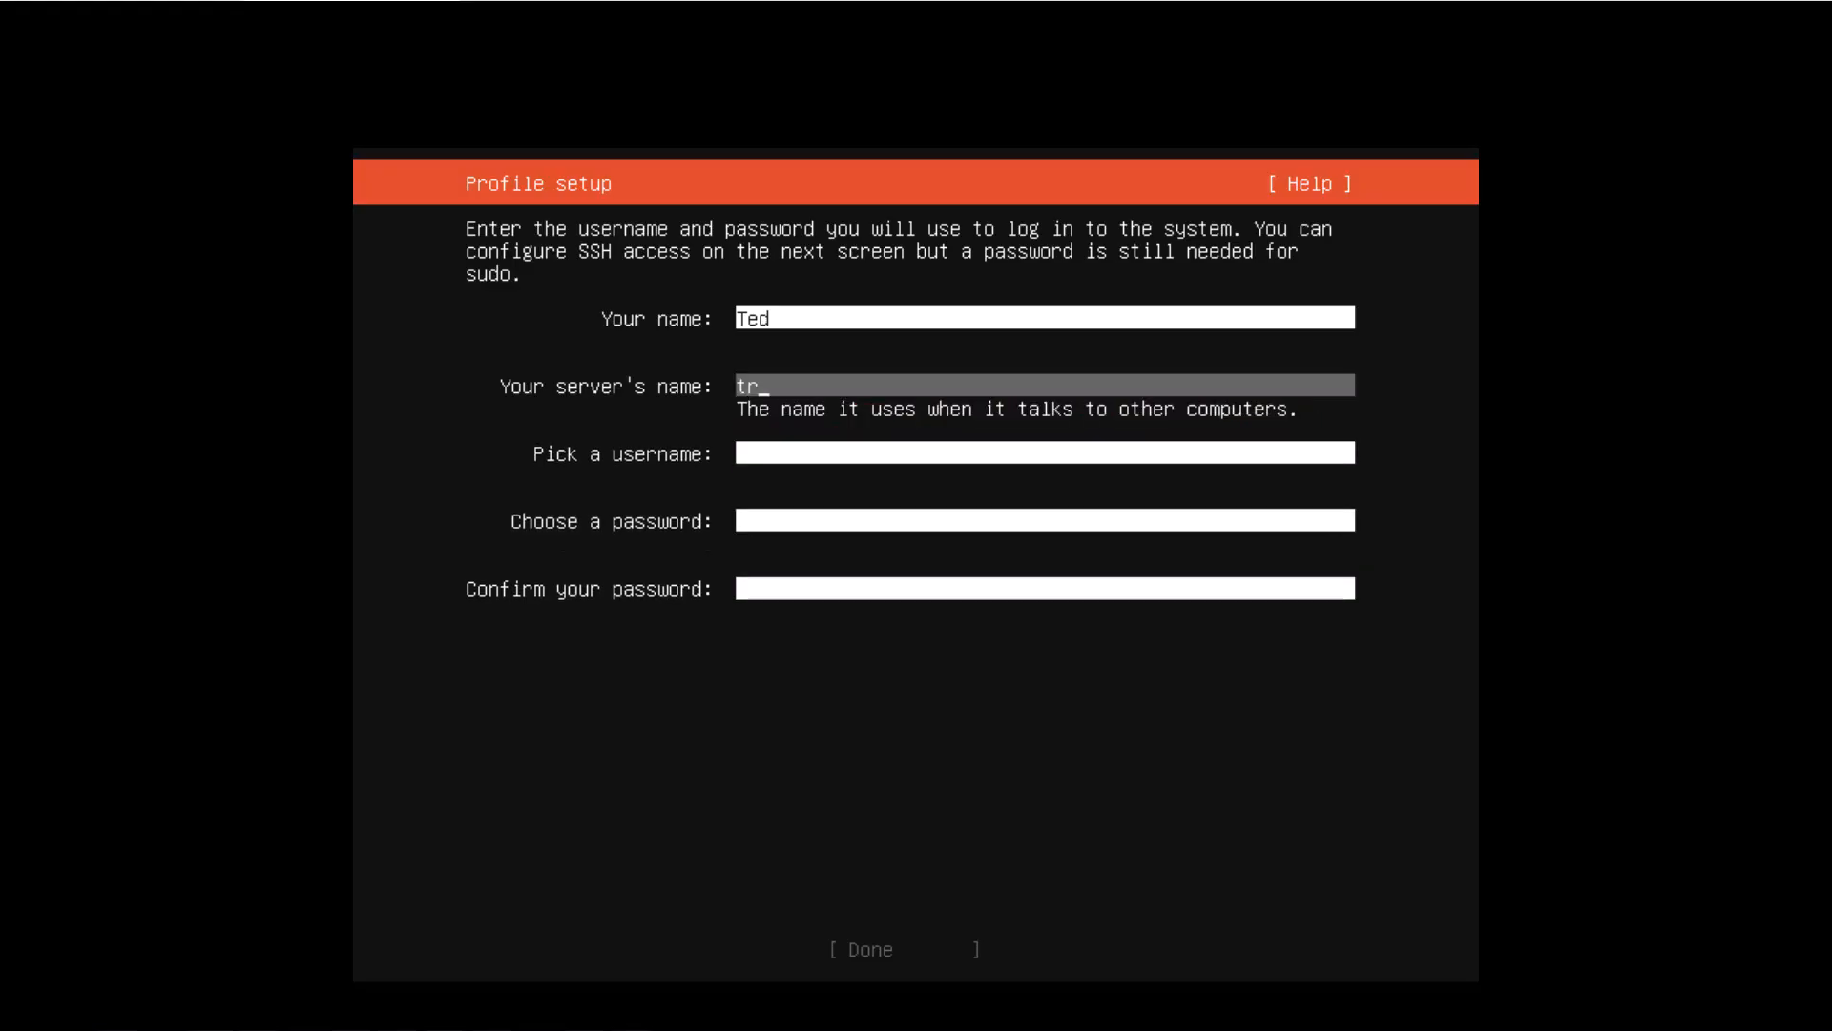
text(-vmap02)
Step: Enter the login username, enter and confirm the account password, and submit the profile
key(Tab)
text(ted)
key(Tab)
text(*********)
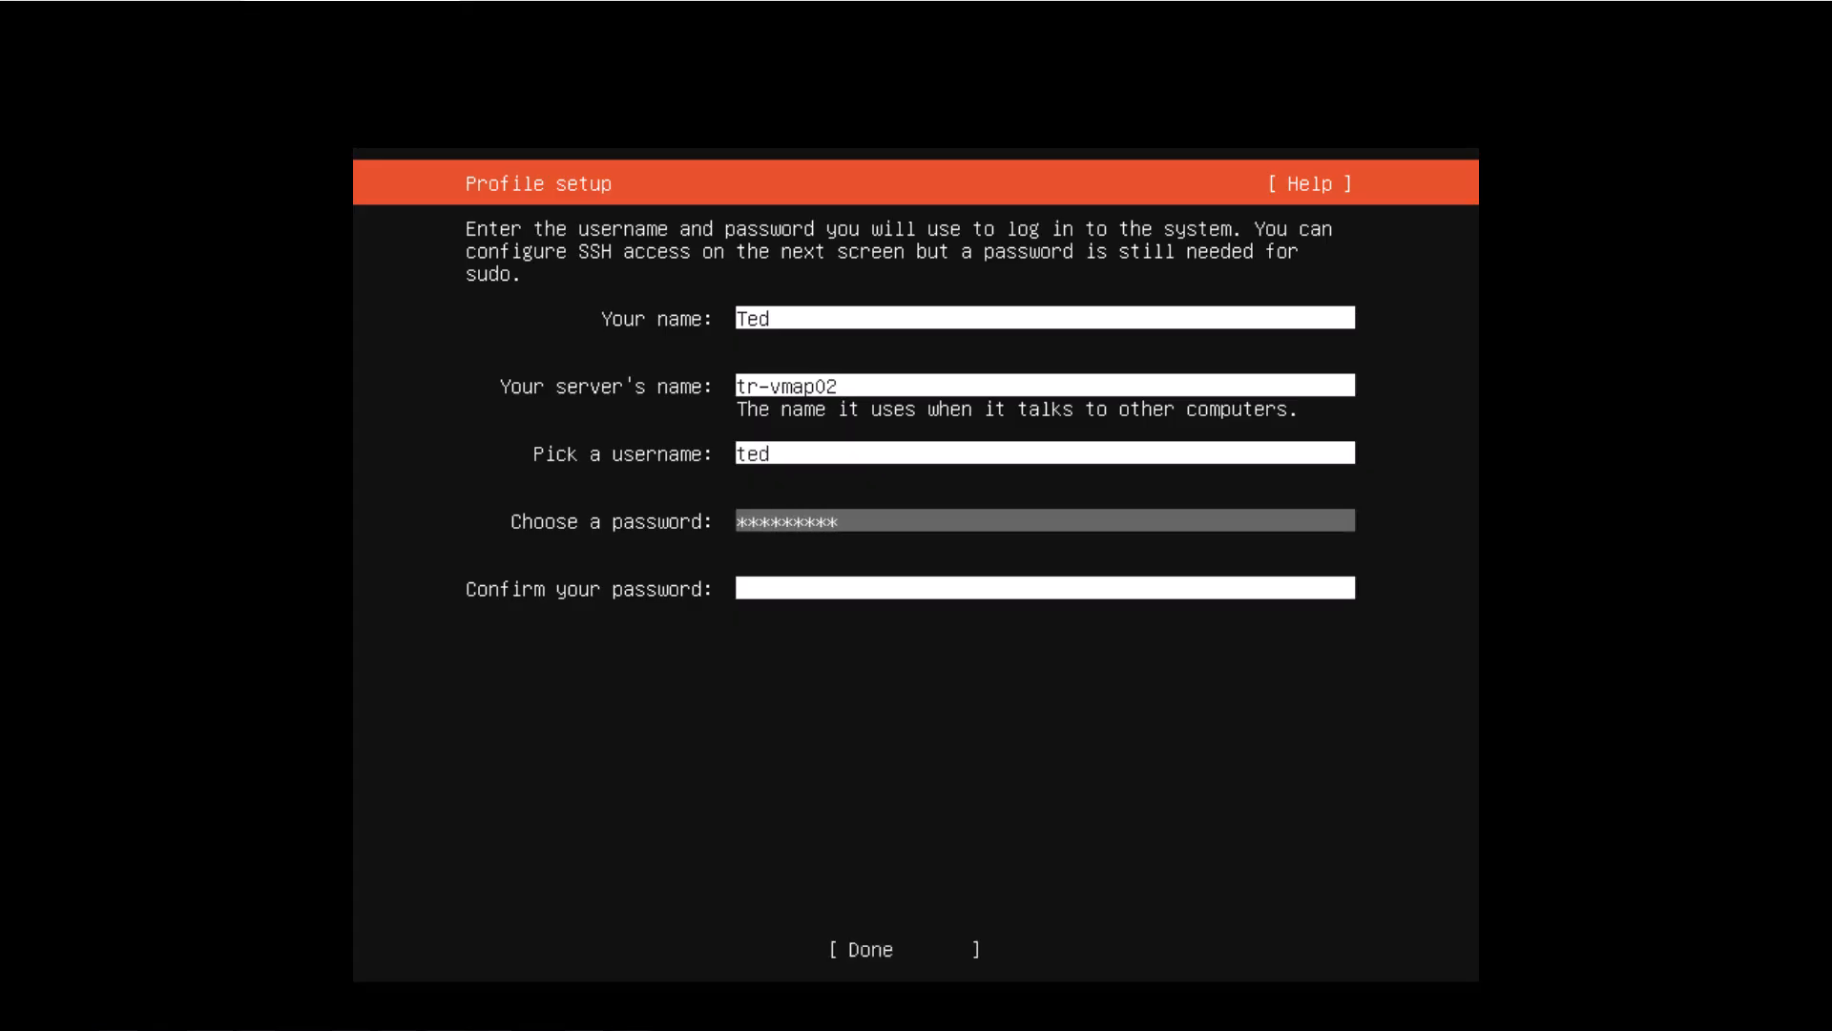
key(Tab)
text(*********)
key(Tab)
key(Return)
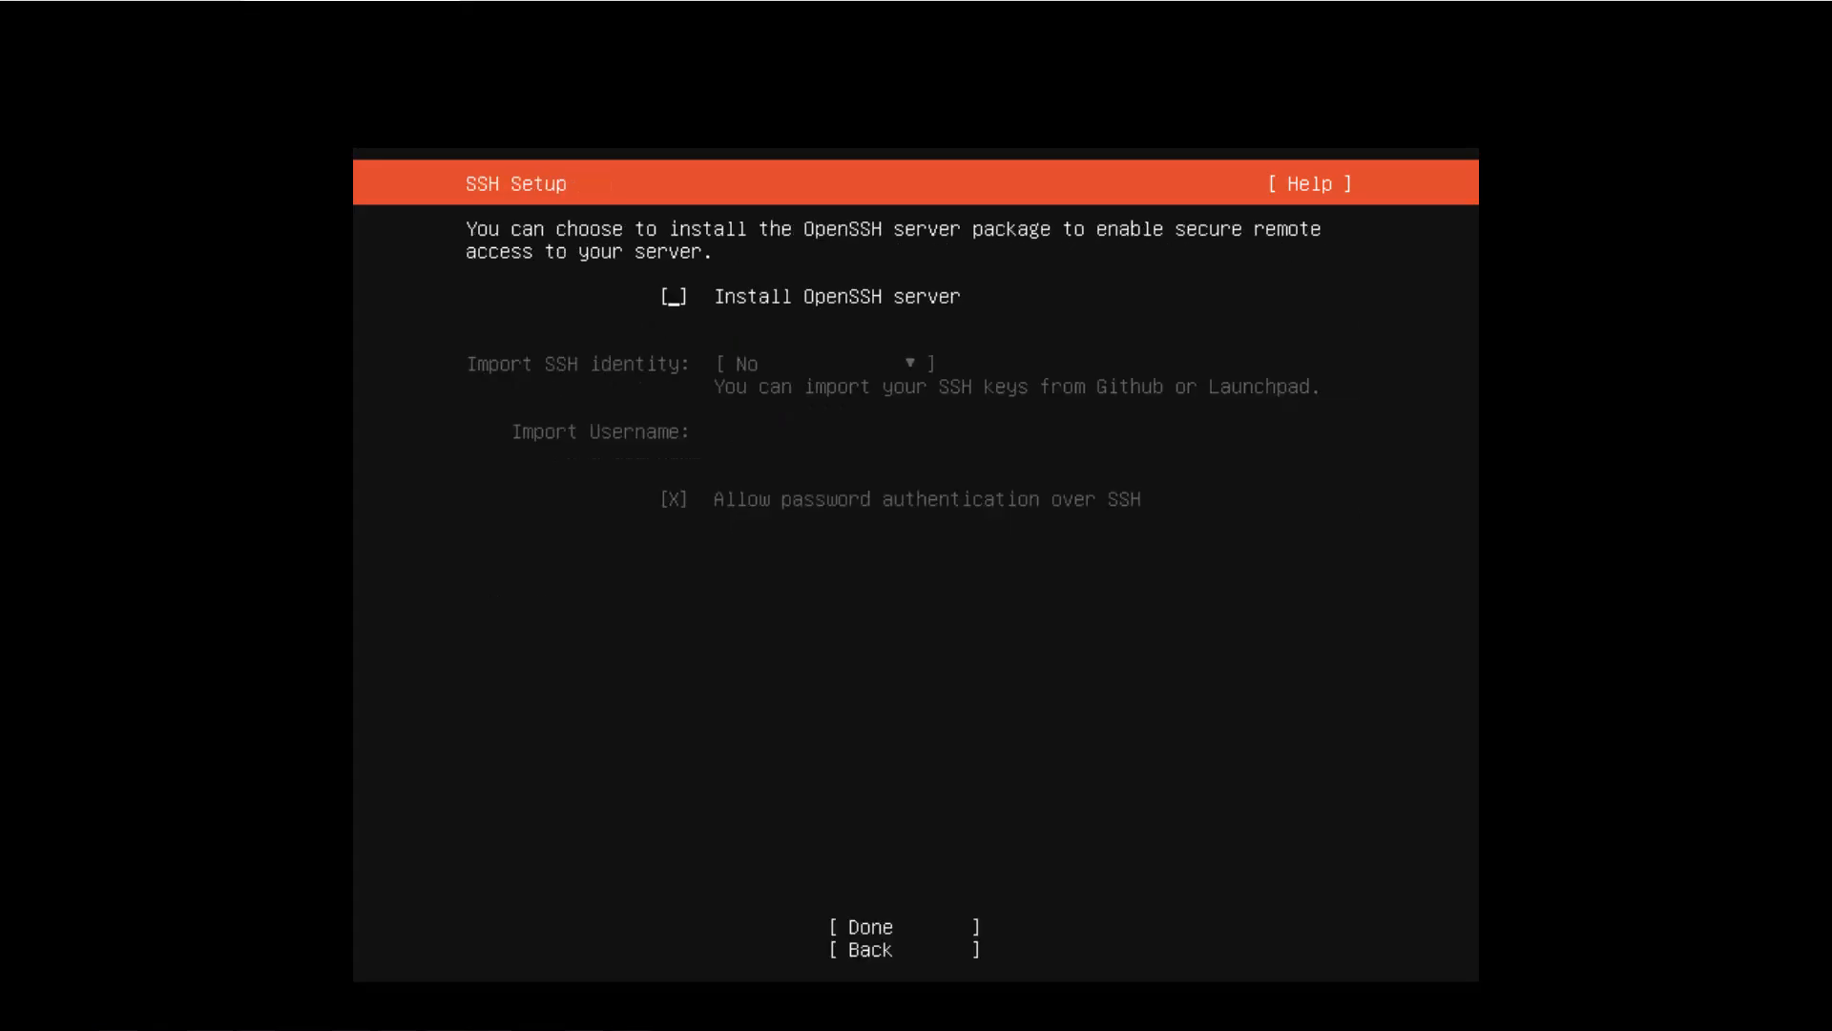
Step: Leave the OpenSSH server unselected, select no featured server snaps, and continue with the installation
key(Tab)
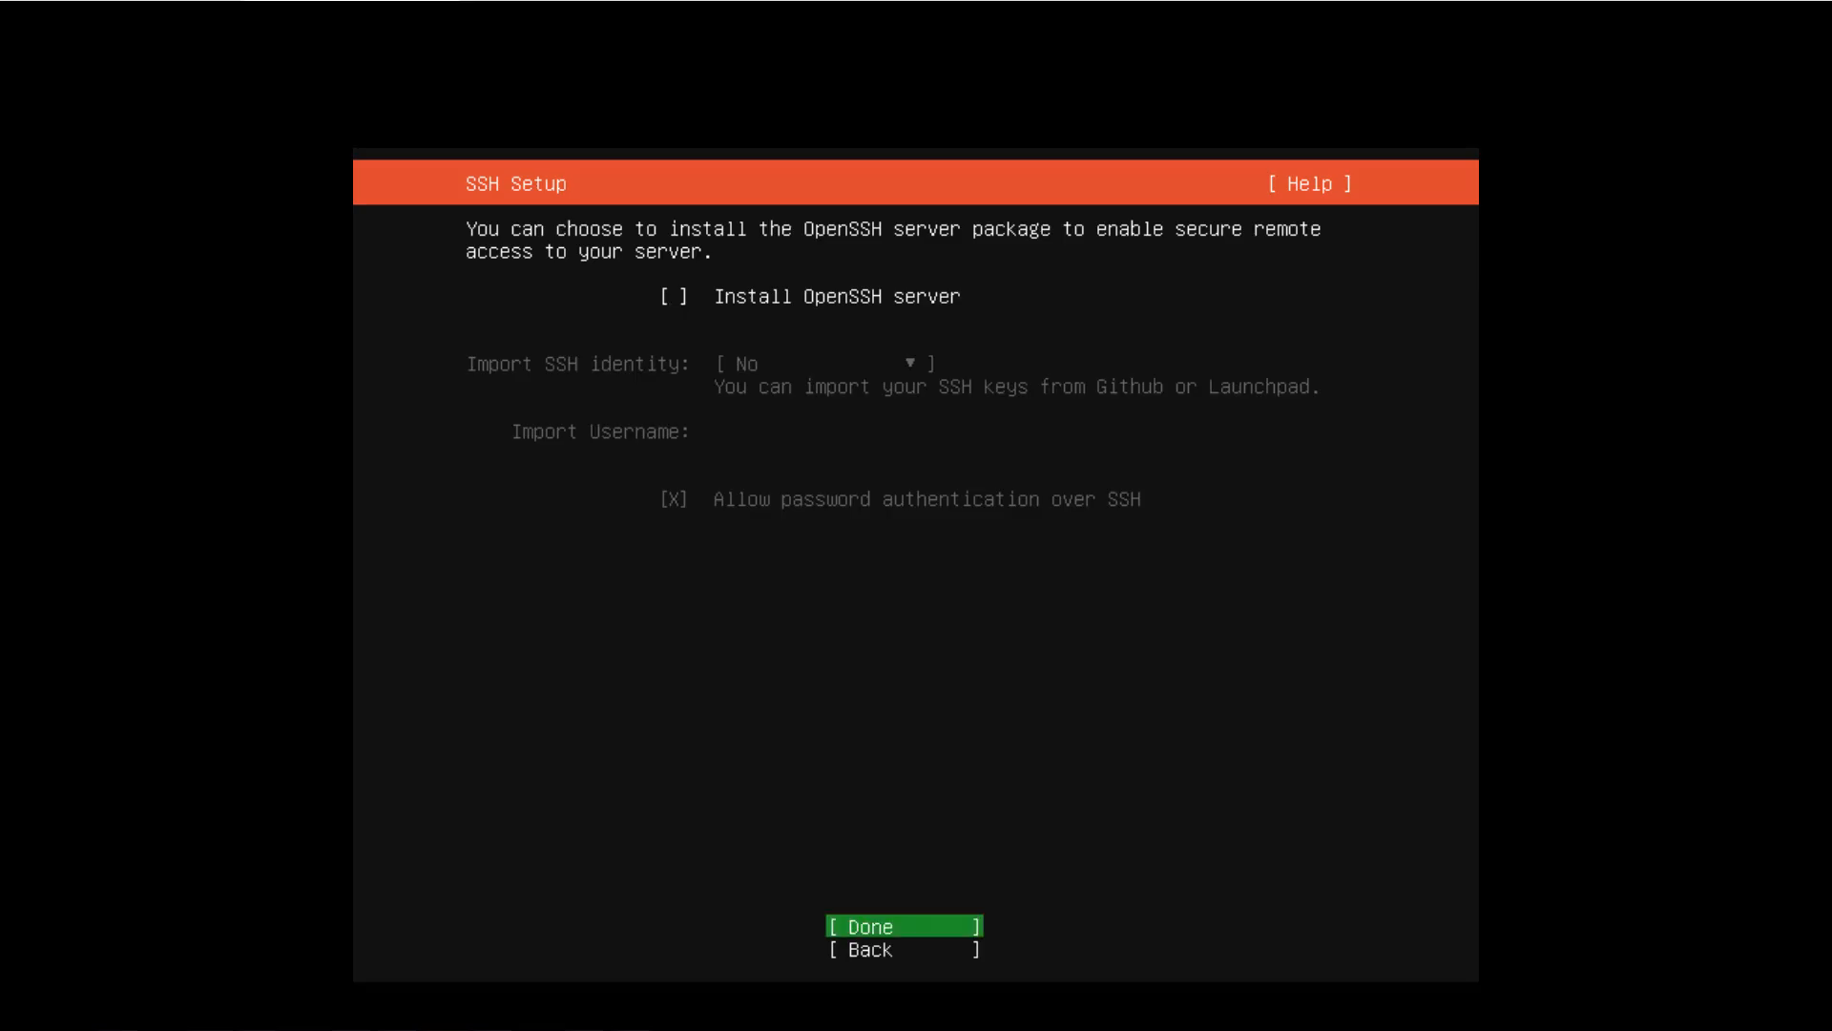
key(Return)
key(Tab)
key(Tab)
key(Tab)
key(Tab)
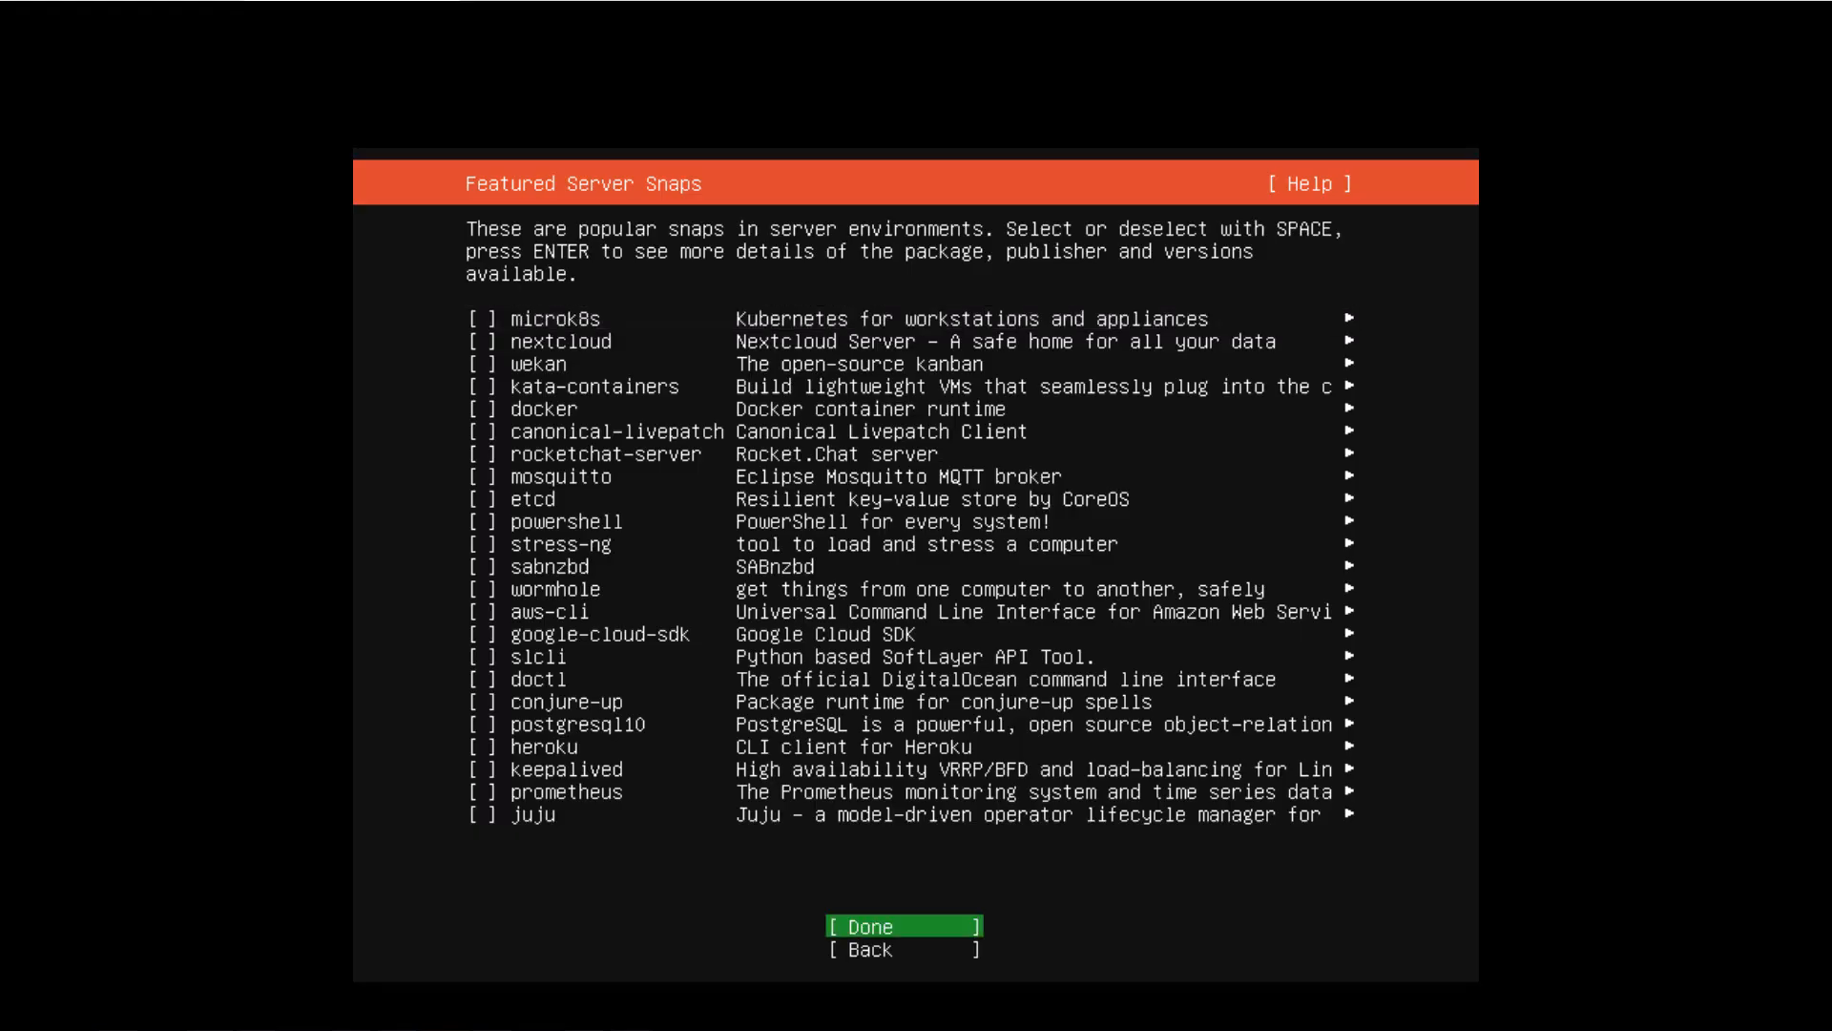
key(Return)
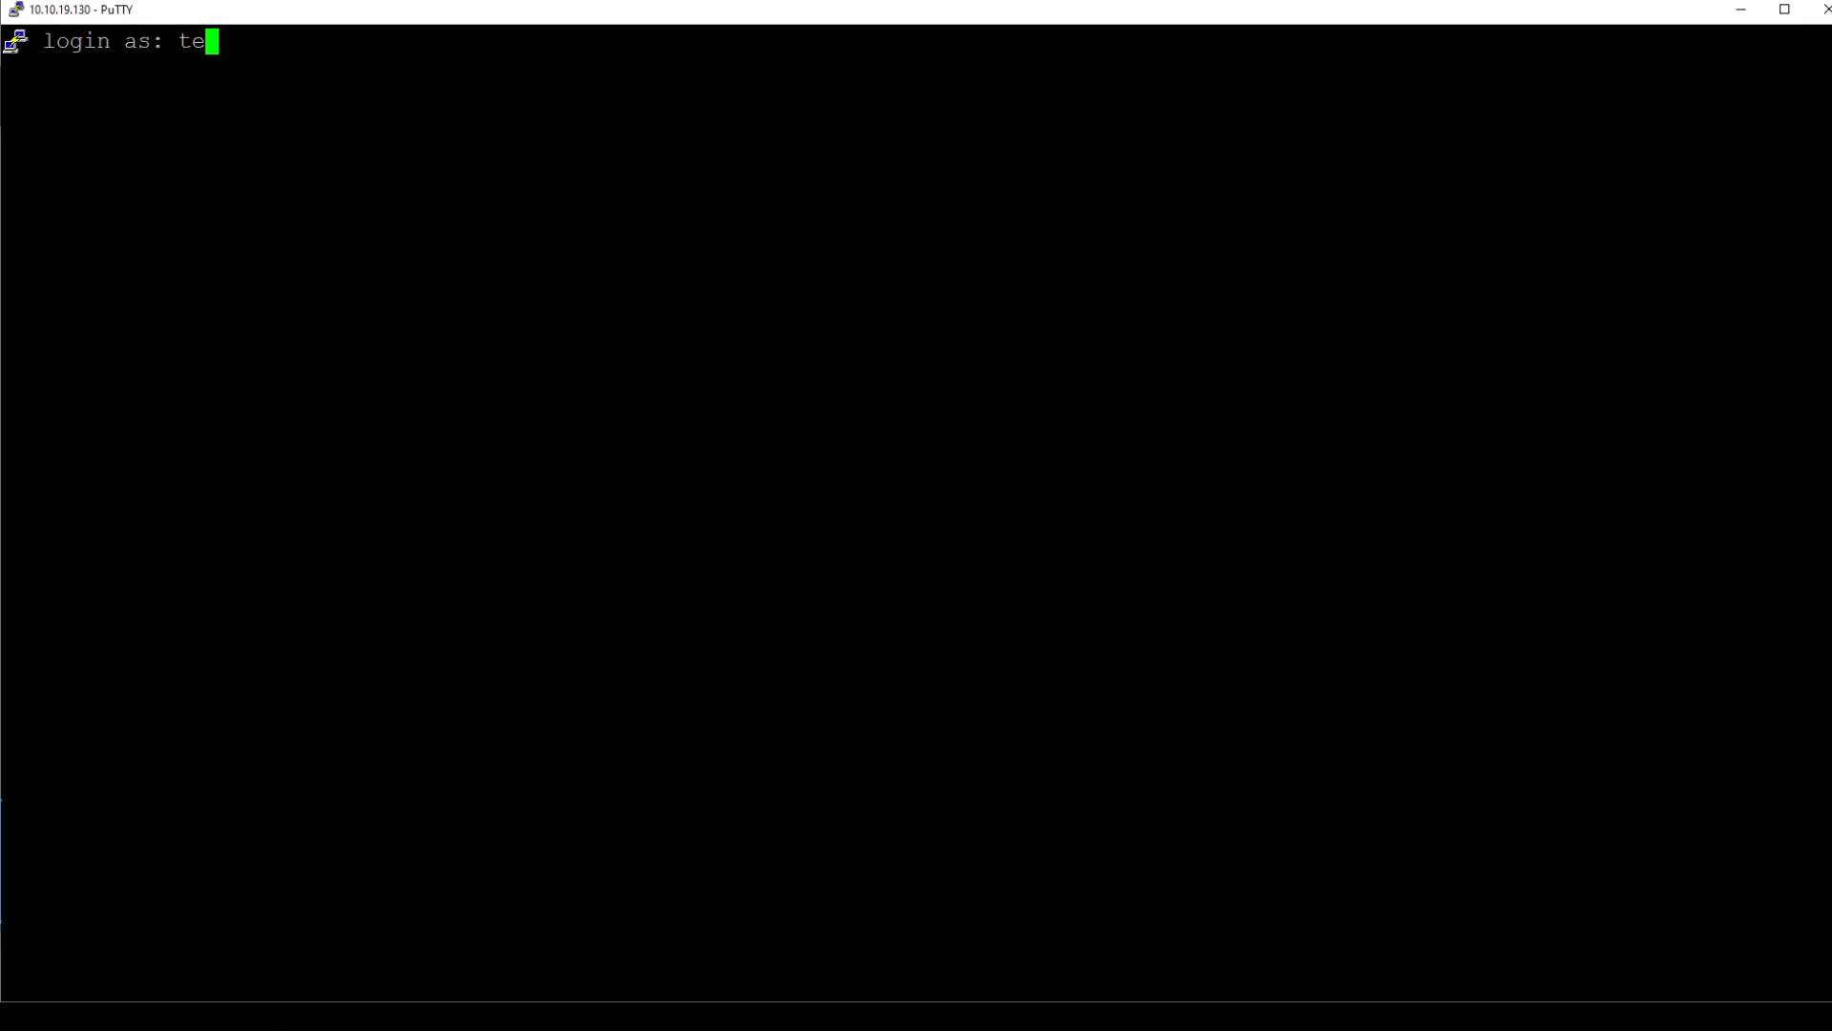
Step: Log in to 10.10.19.130 in PuTTY with the username and the account password
text(d)
key(Return)
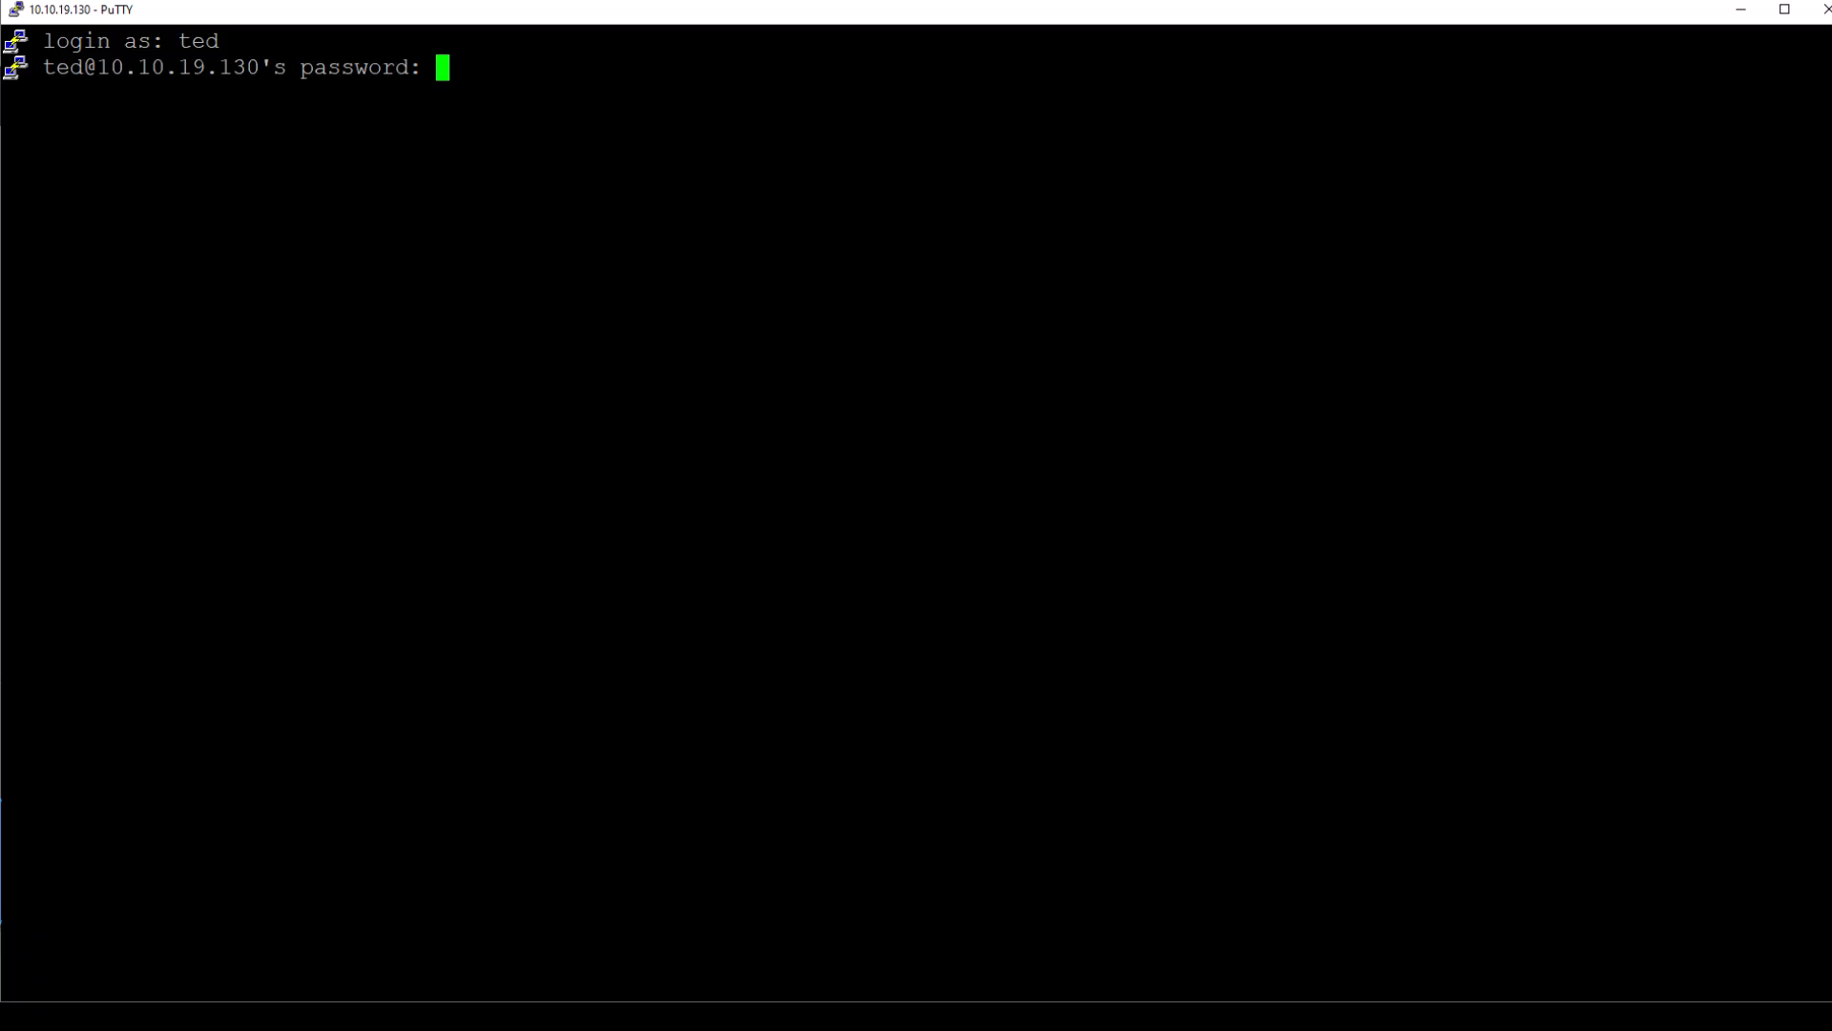
key(Return)
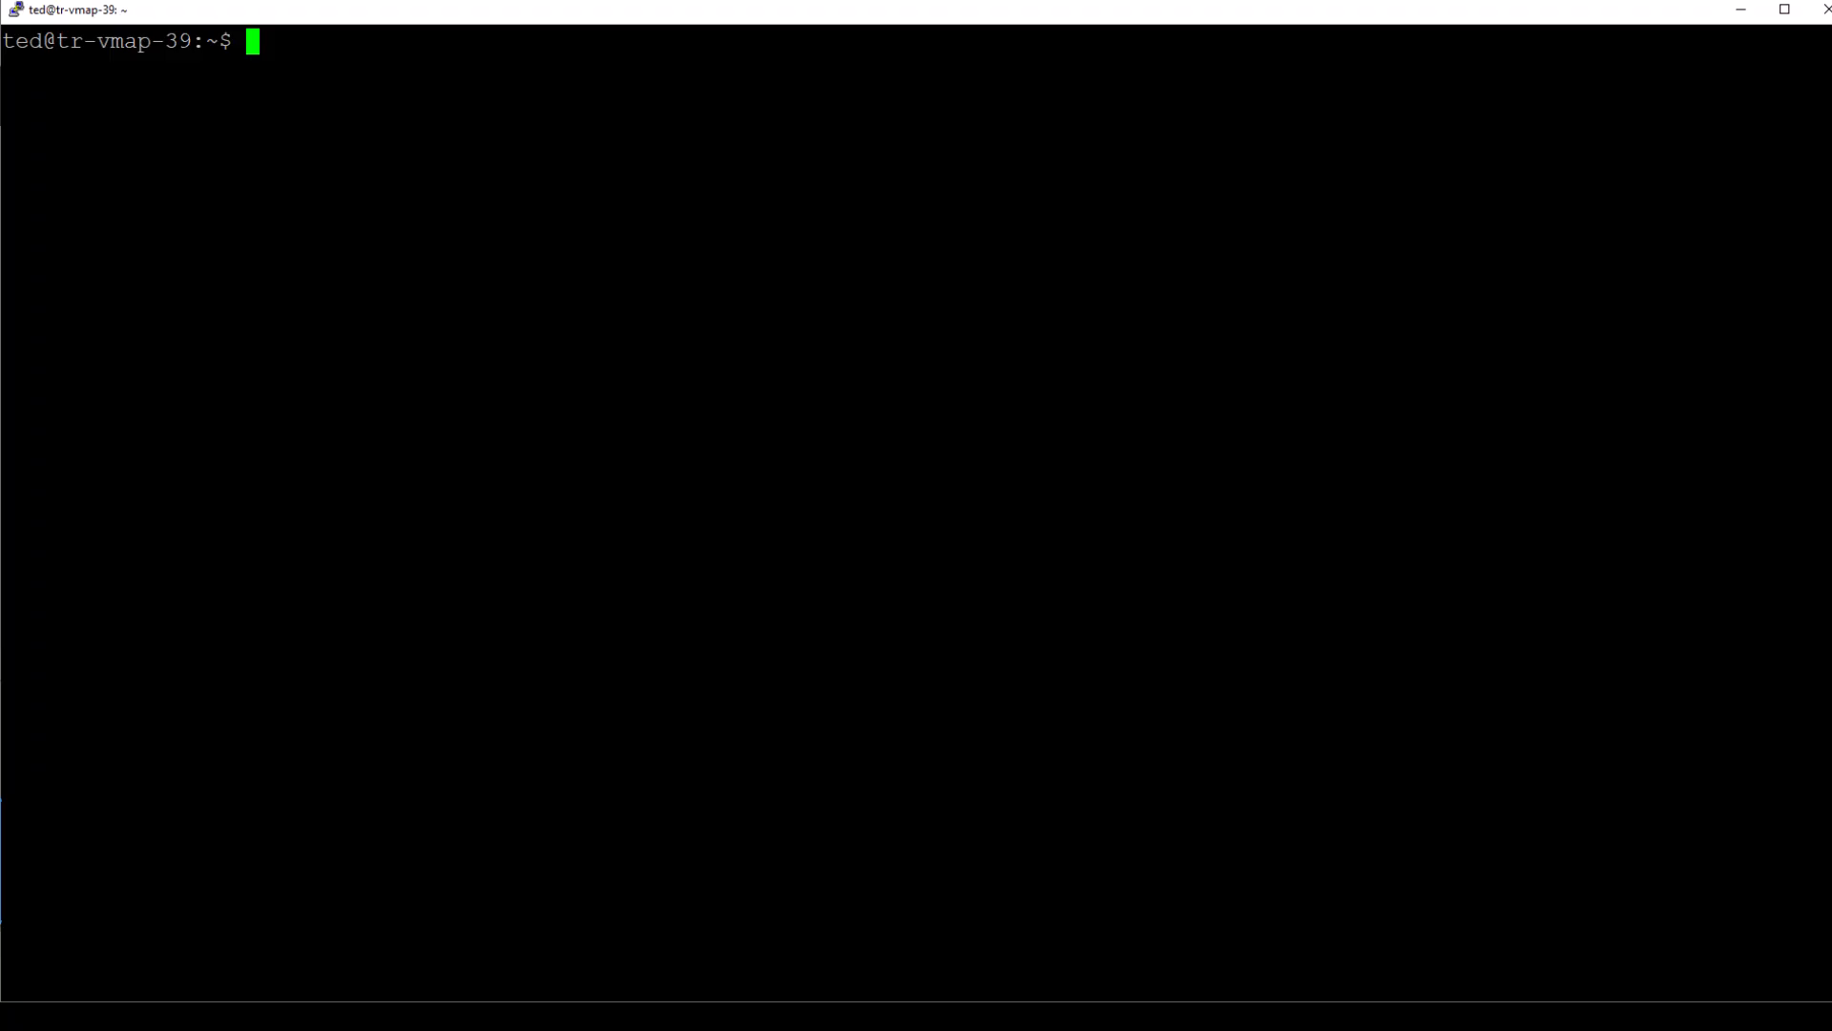
Step: Refresh the package lists with sudo apt update, entering the account password for sudo
text(sudo apt update)
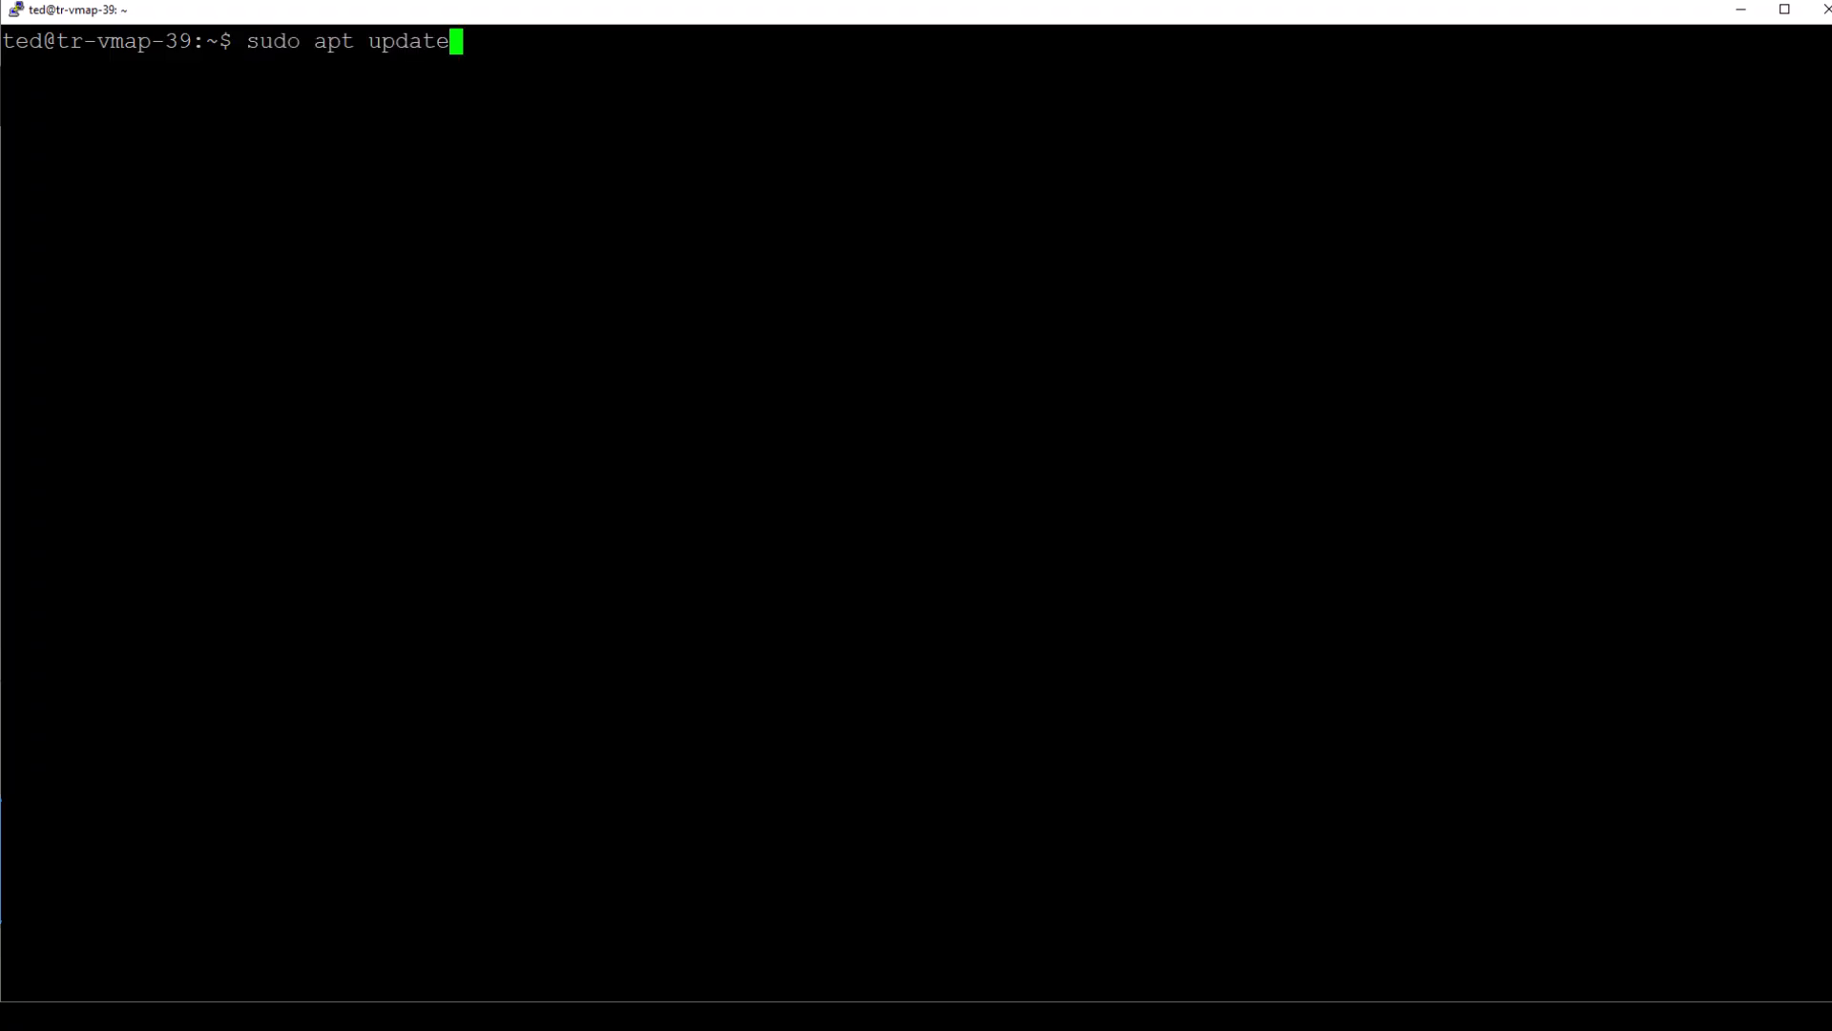
key(Return)
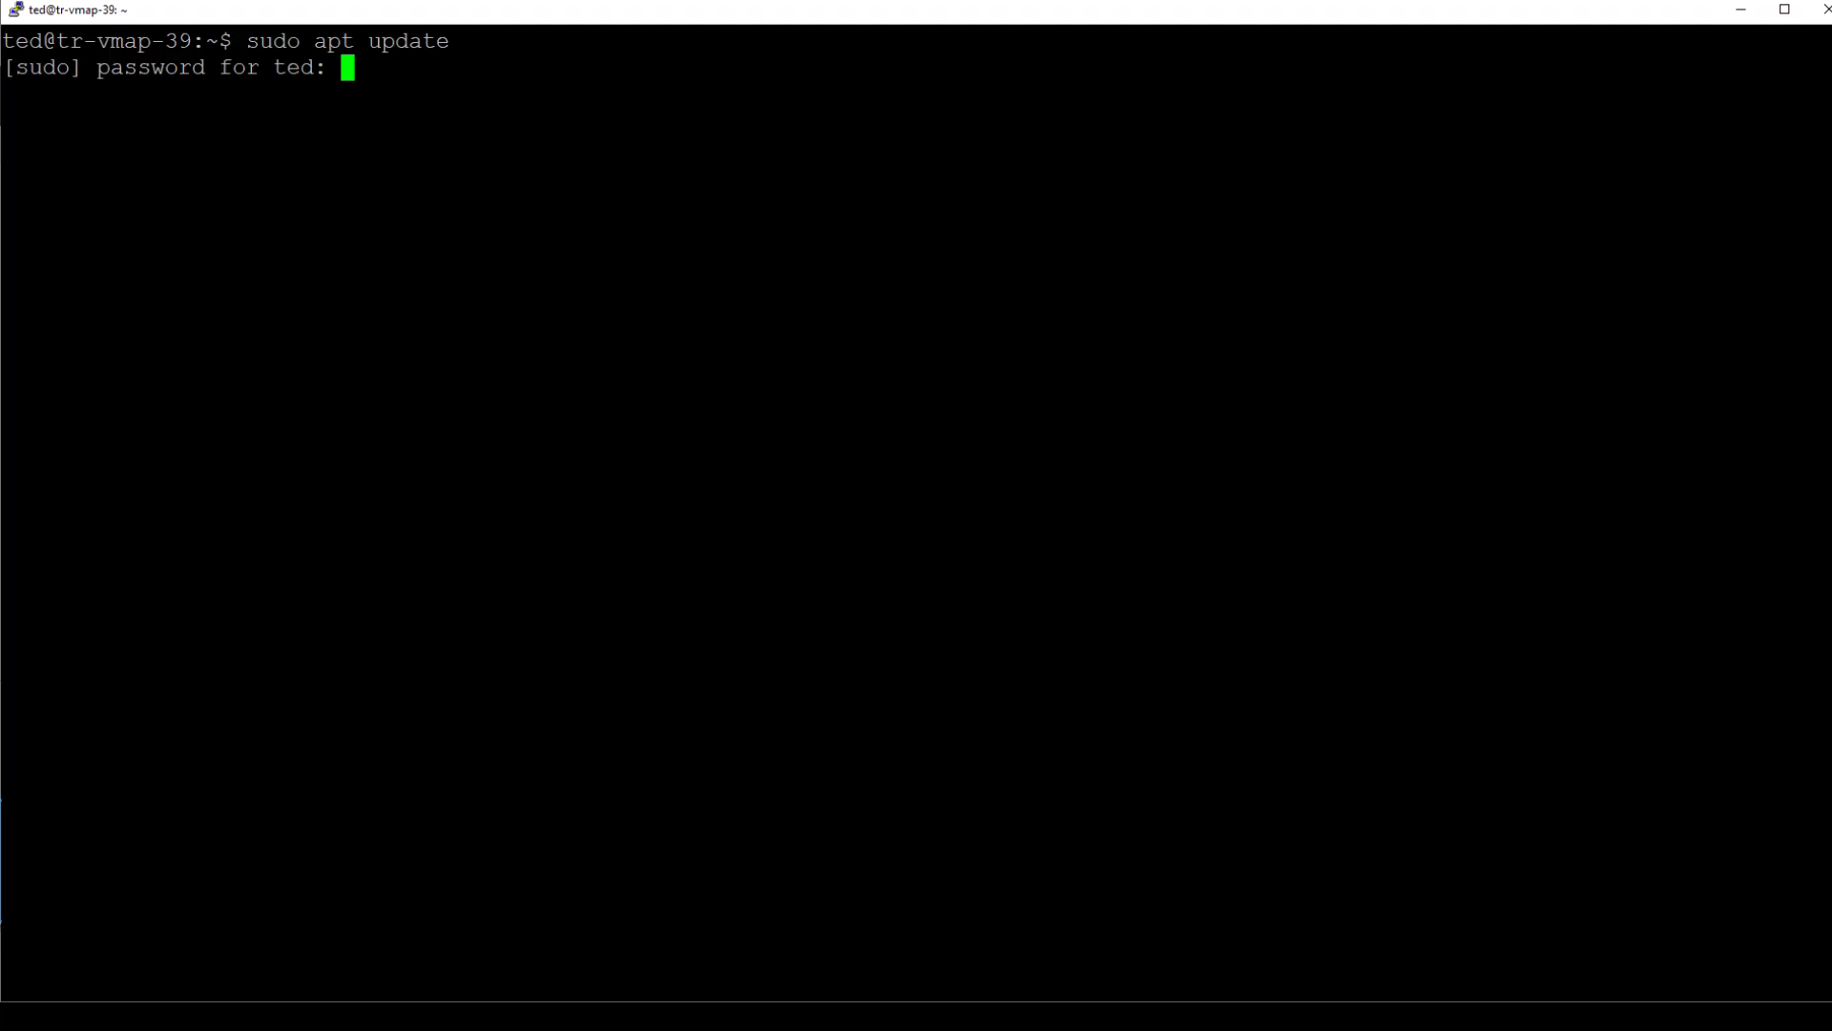
key(Return)
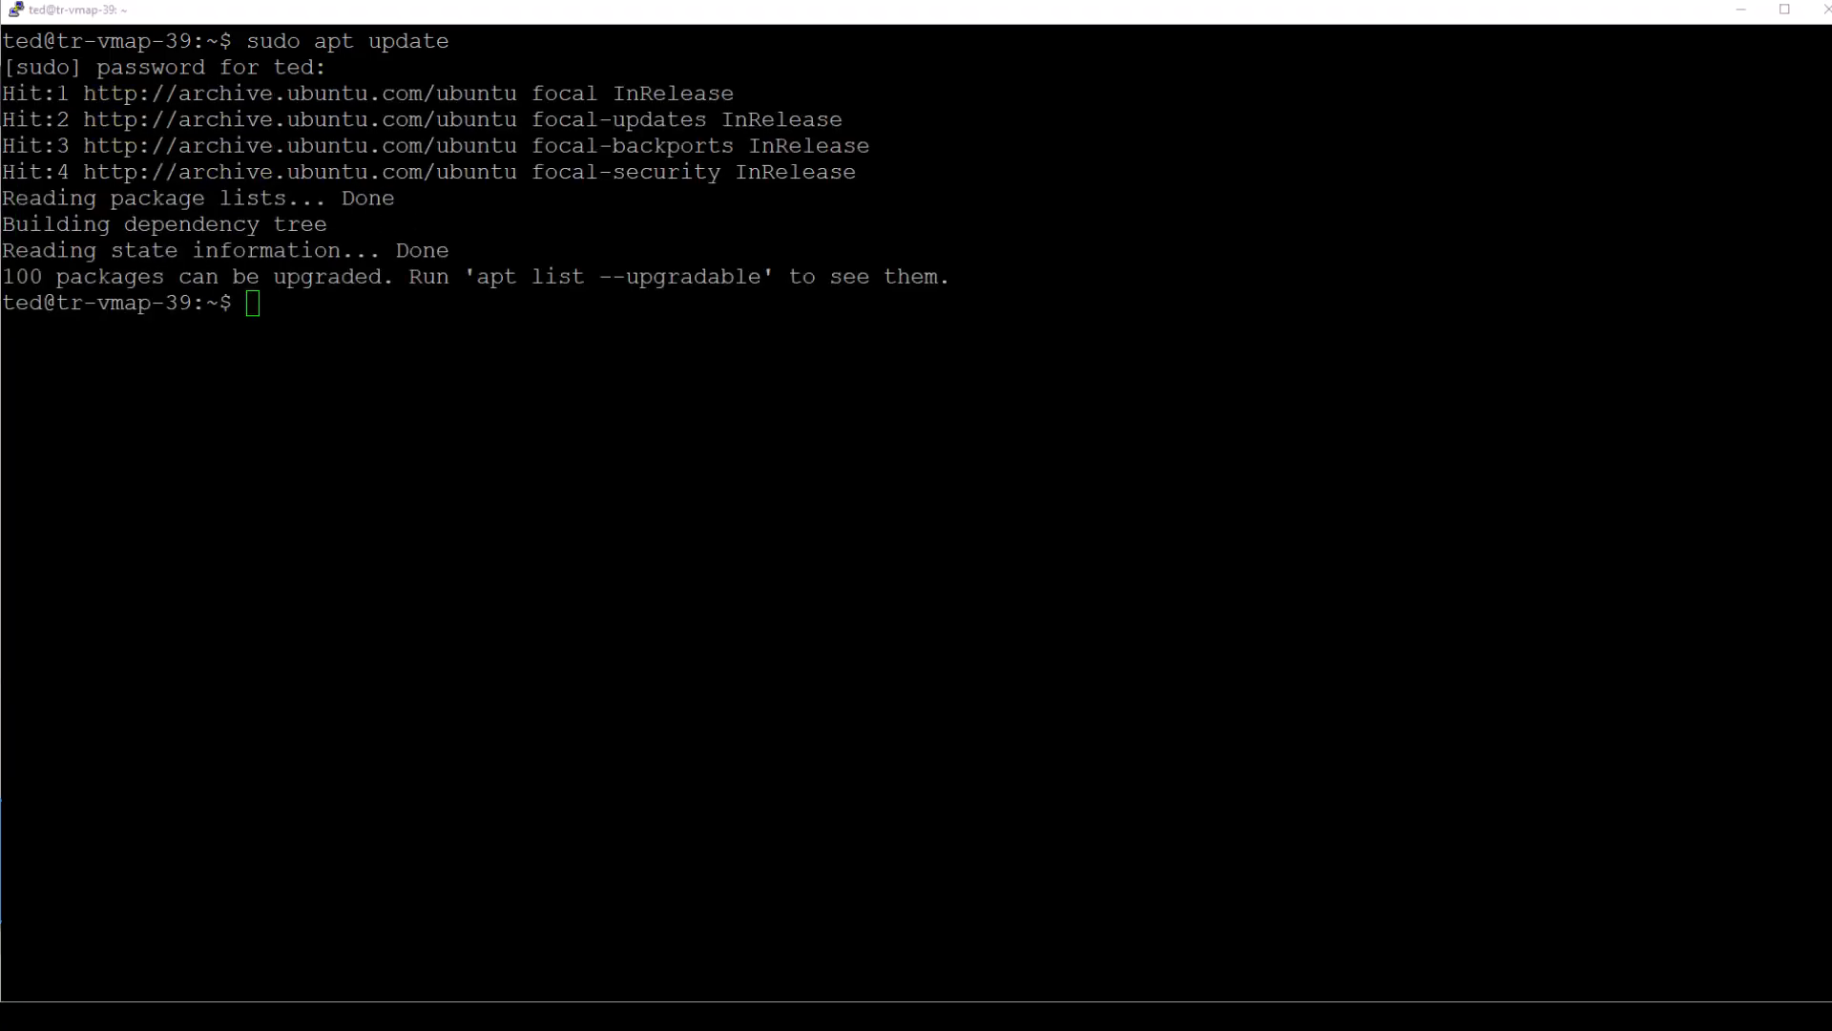
Step: Install docker.io, docker-compose, openjdk-8-jre-headless, unzip and net-tools with apt, and add the login user to the docker group with gpasswd
text(sudo apt install -y docker.io docker-compose openjdk-8-jre-headless unzip net-tools)
key(Return)
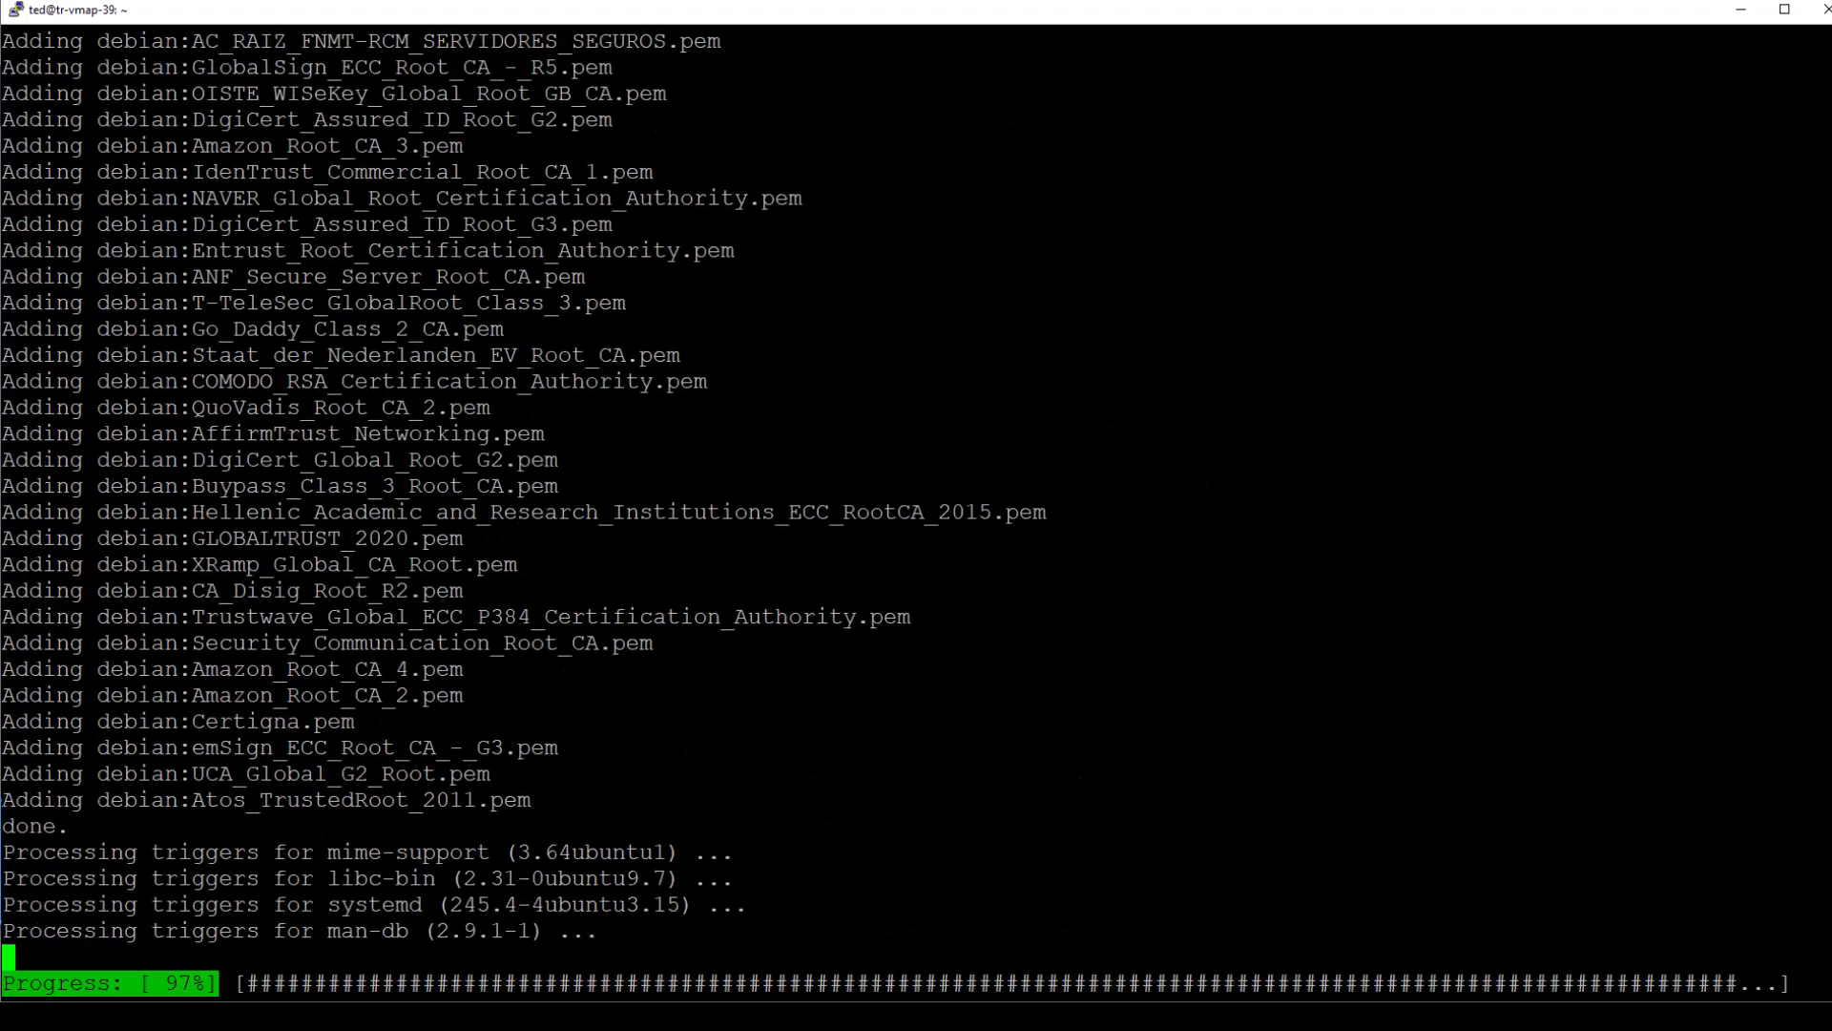
text(sudo gpasswd -a ted docker)
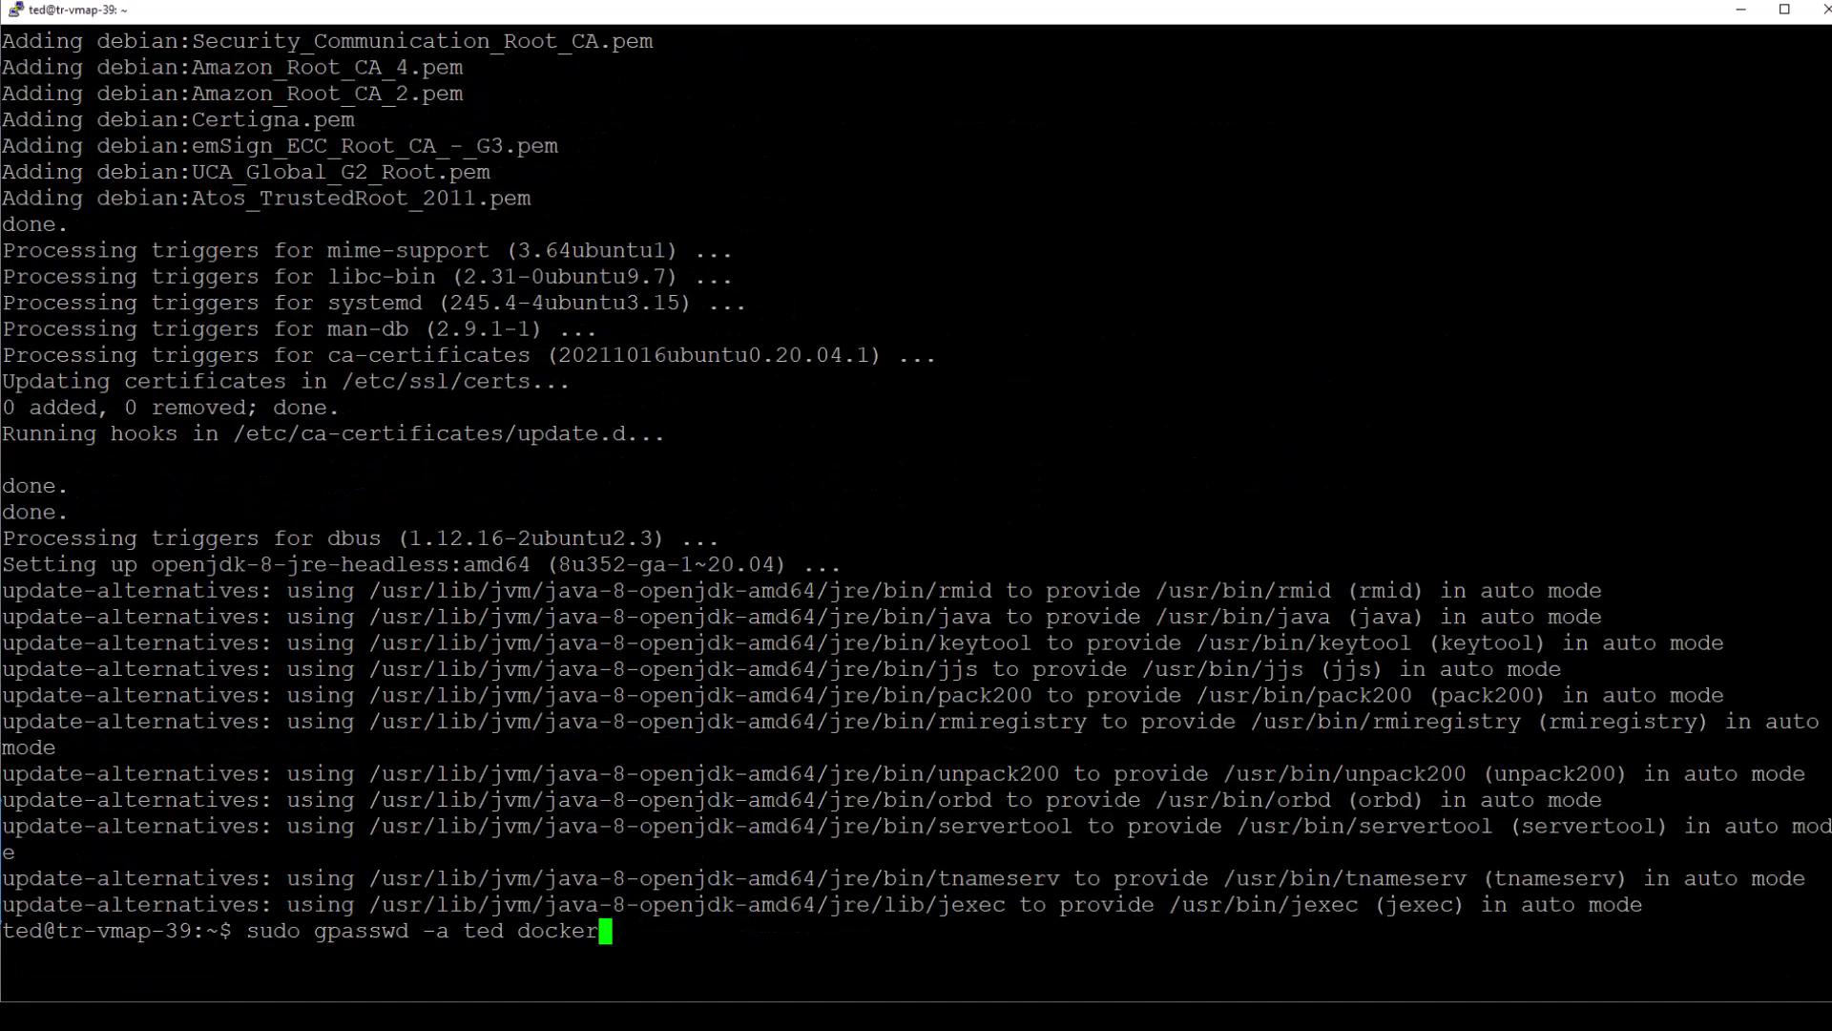
key(Return)
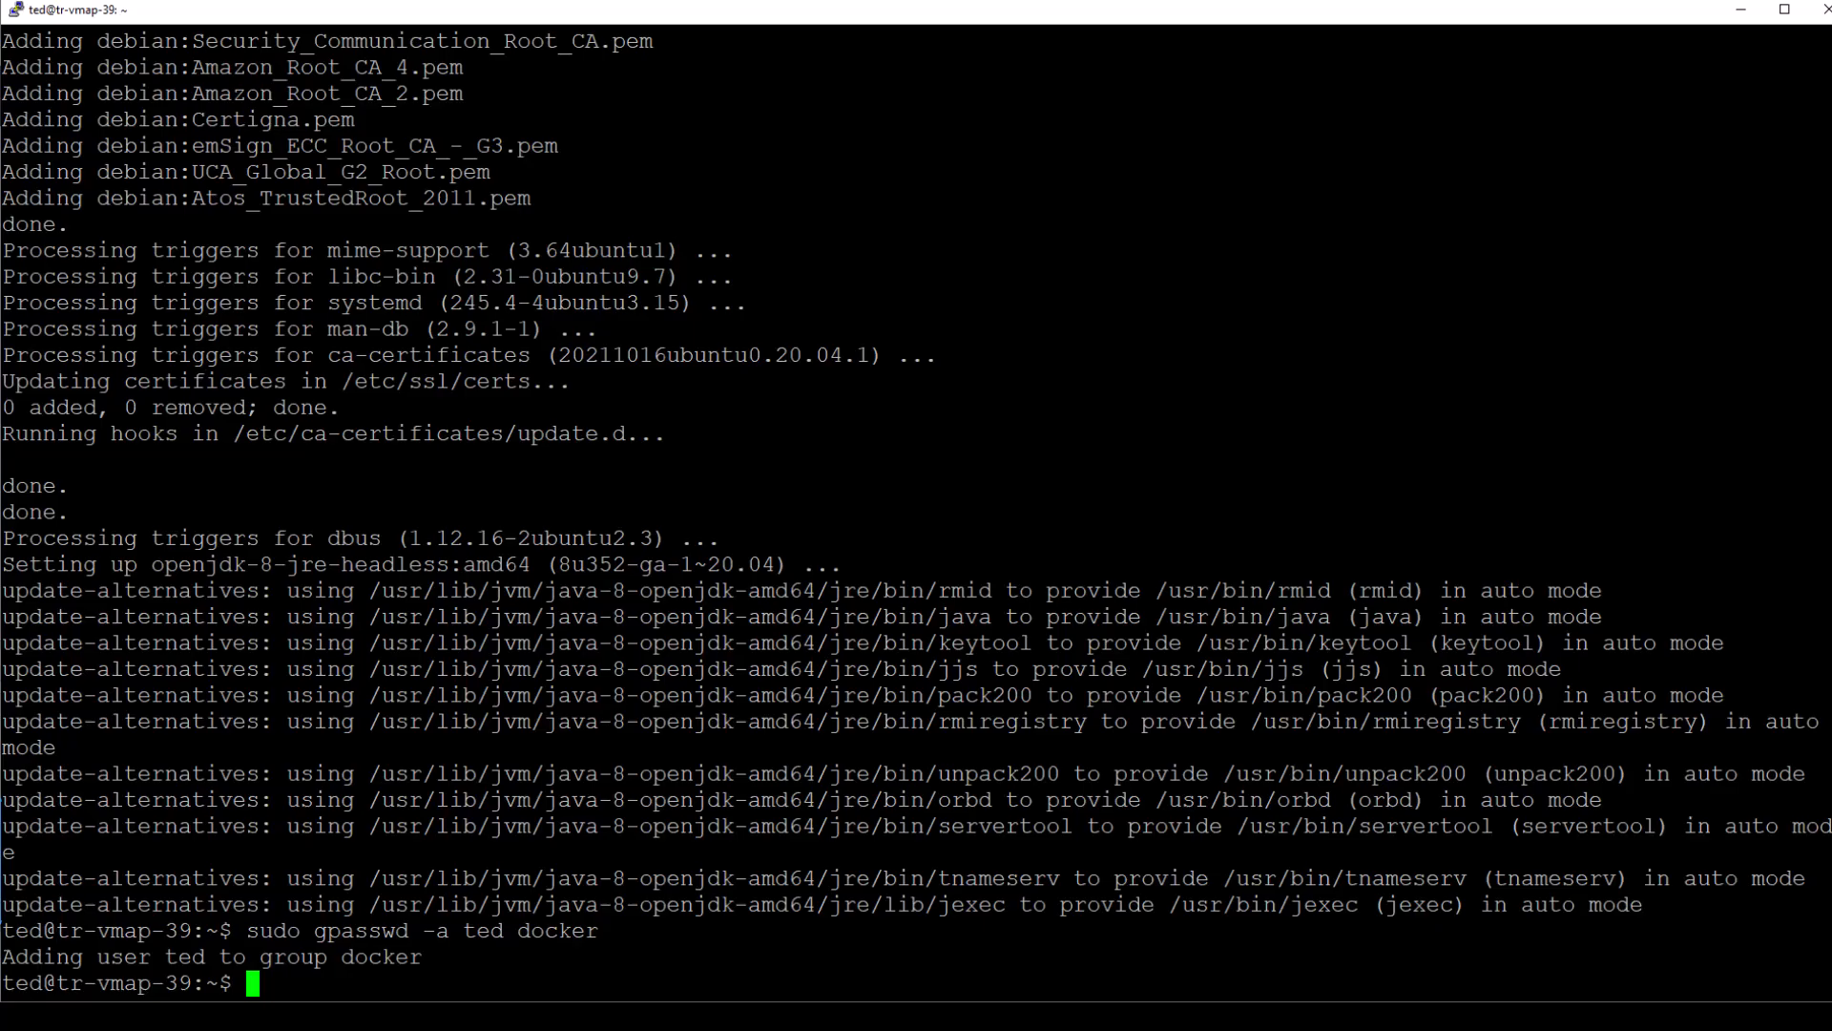
Step: Create /etc/rc.local in vi as a #!/bin/sh script with iptables nat PREROUTING and loopback OUTPUT rules redirecting TCP port 443 to 9443, and save it
text(sudo vi /etc/rc.local)
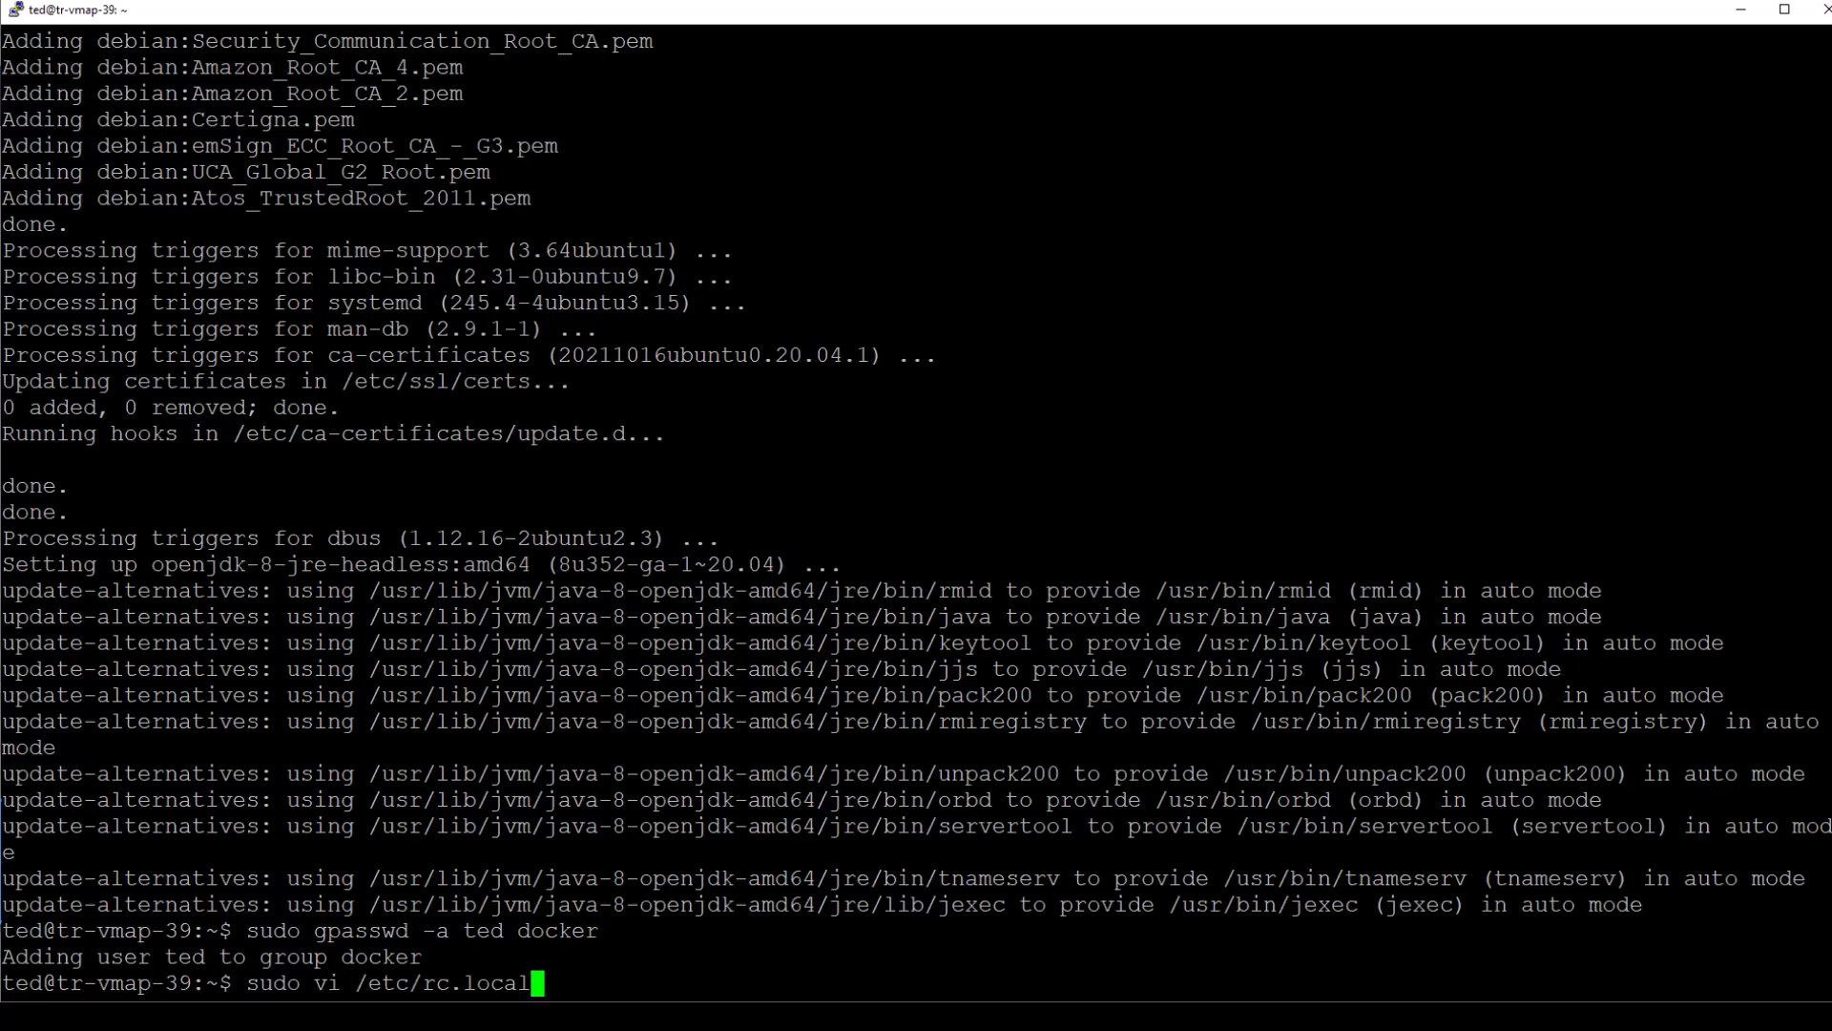
key(Return)
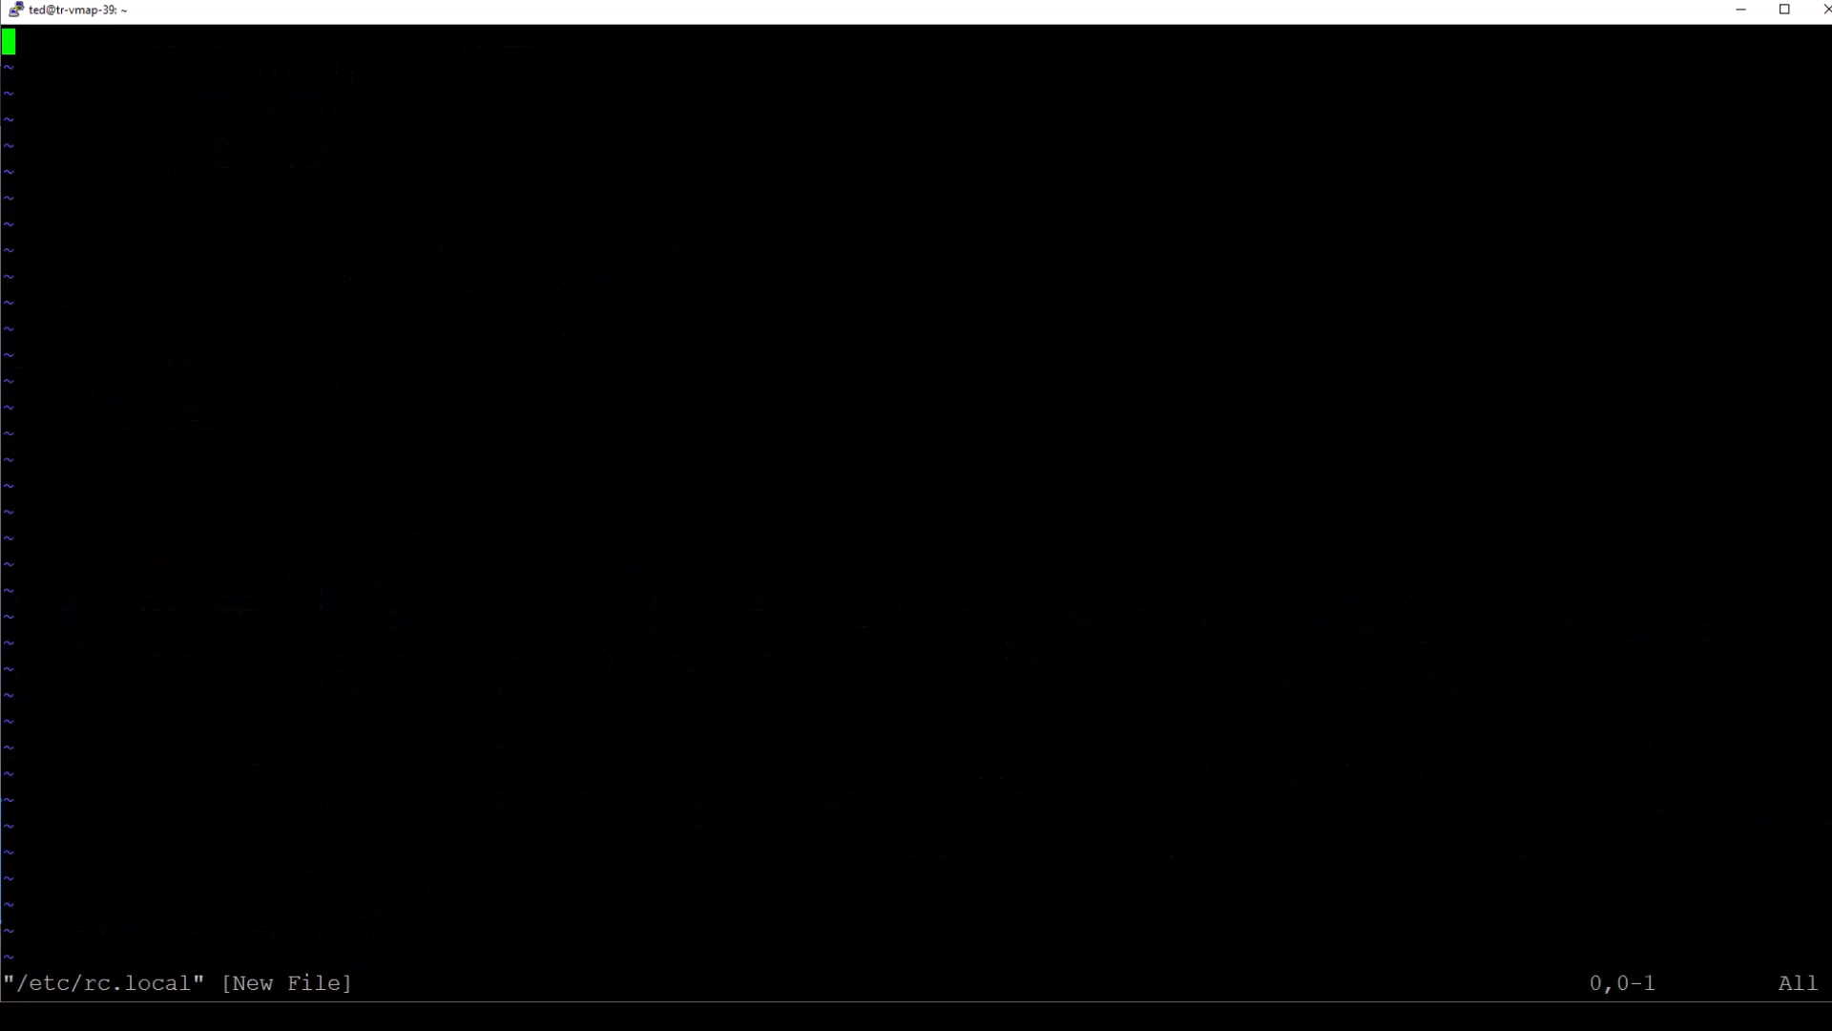
key(alt+Tab)
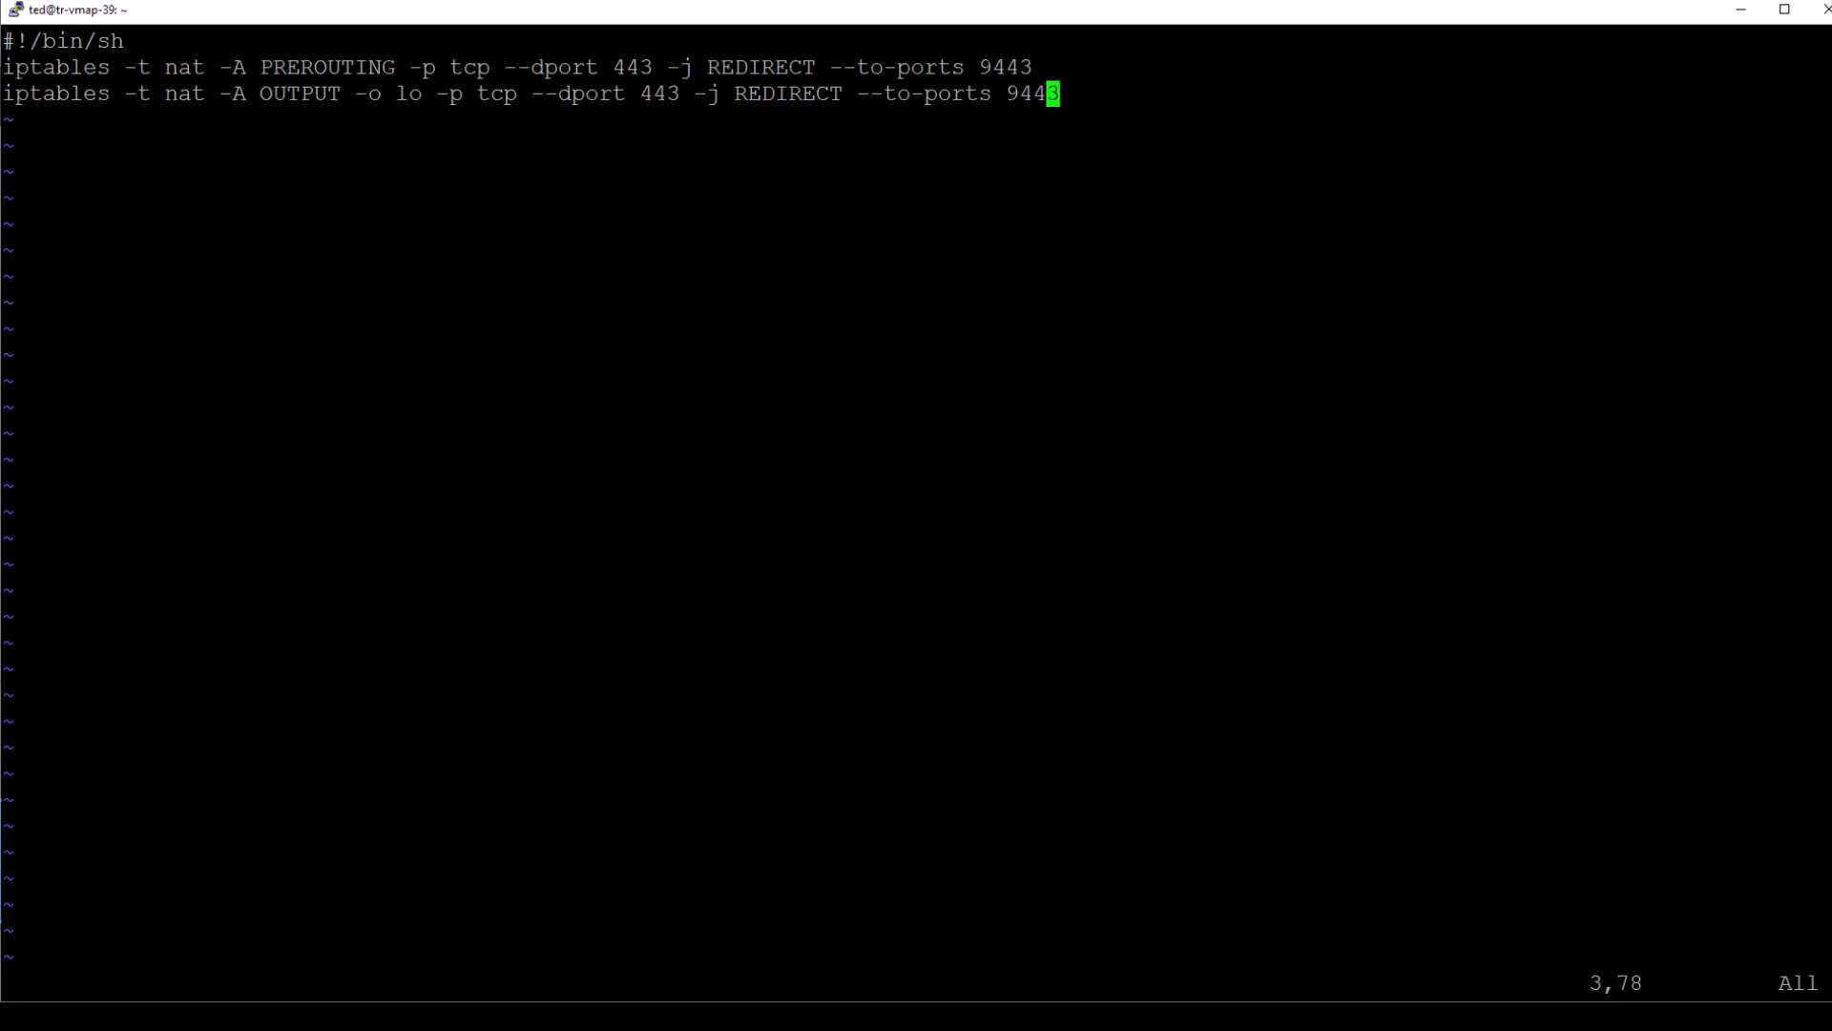
text(:wq)
key(Return)
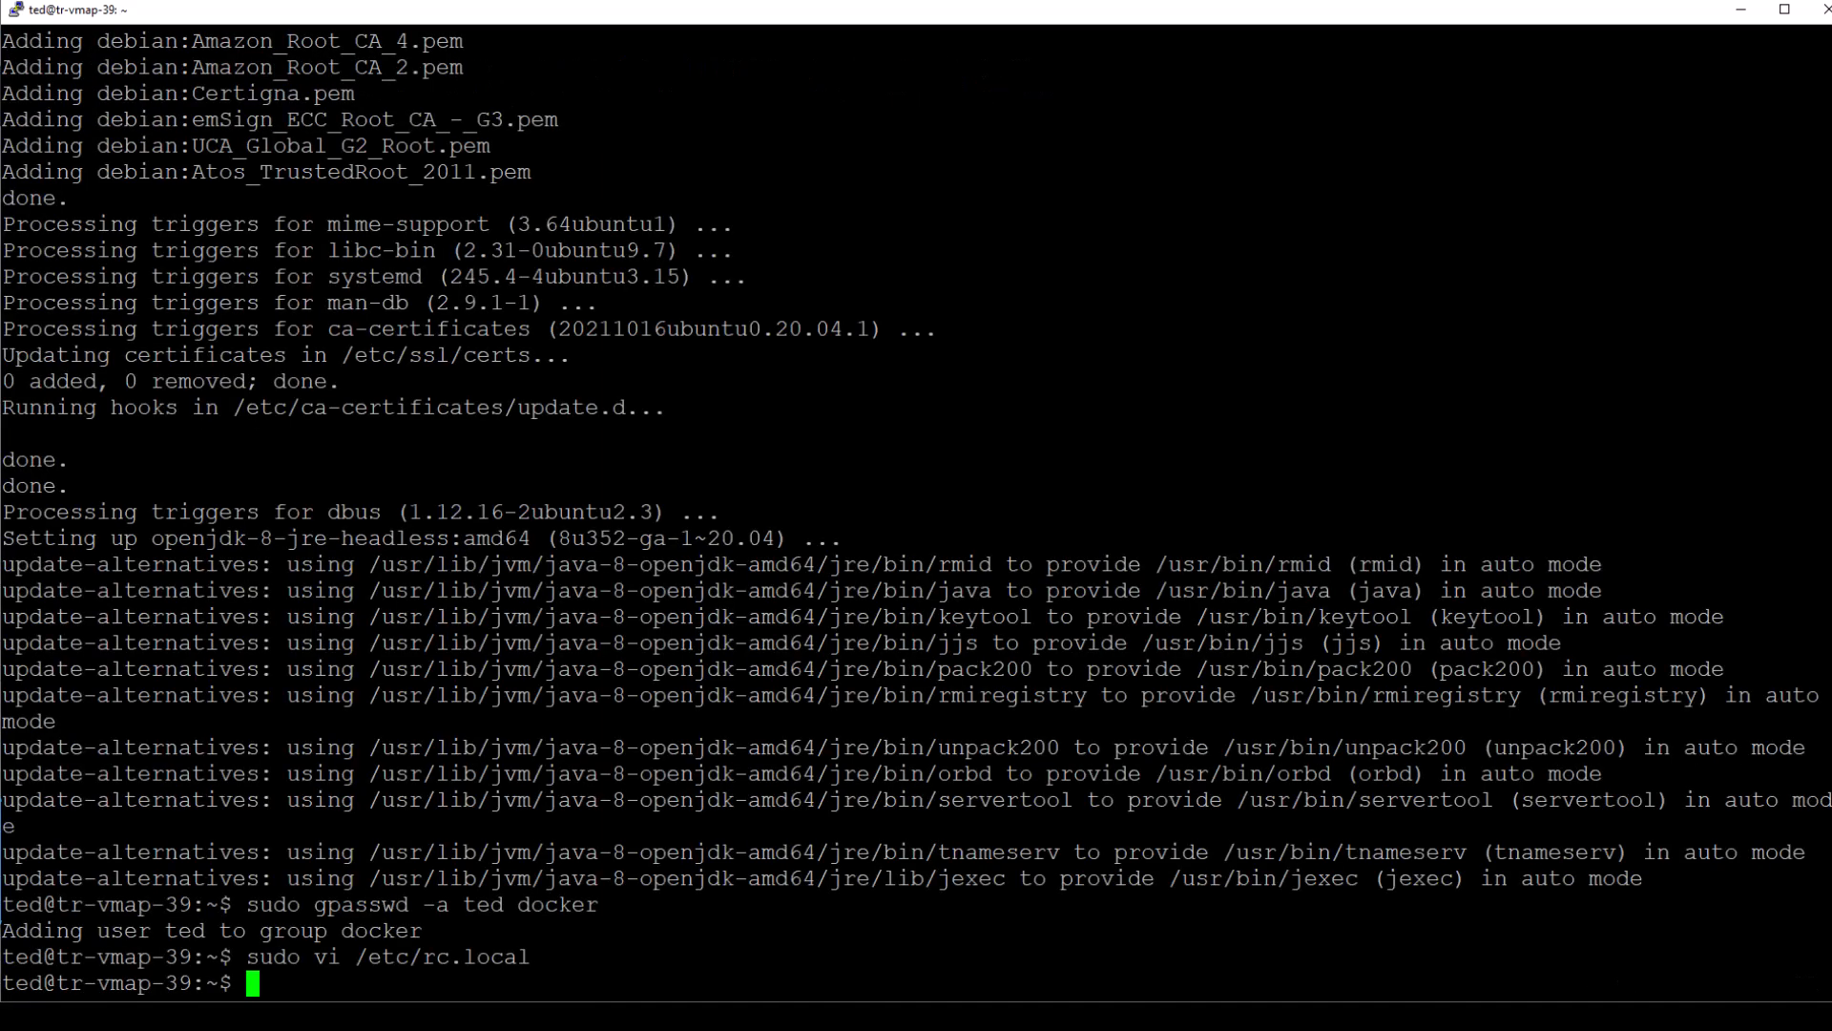
Step: Make /etc/rc.local executable with sudo chmod +x
key(alt+Tab)
key(alt+Tab)
text(sudo chmod +x /etc/rc.local)
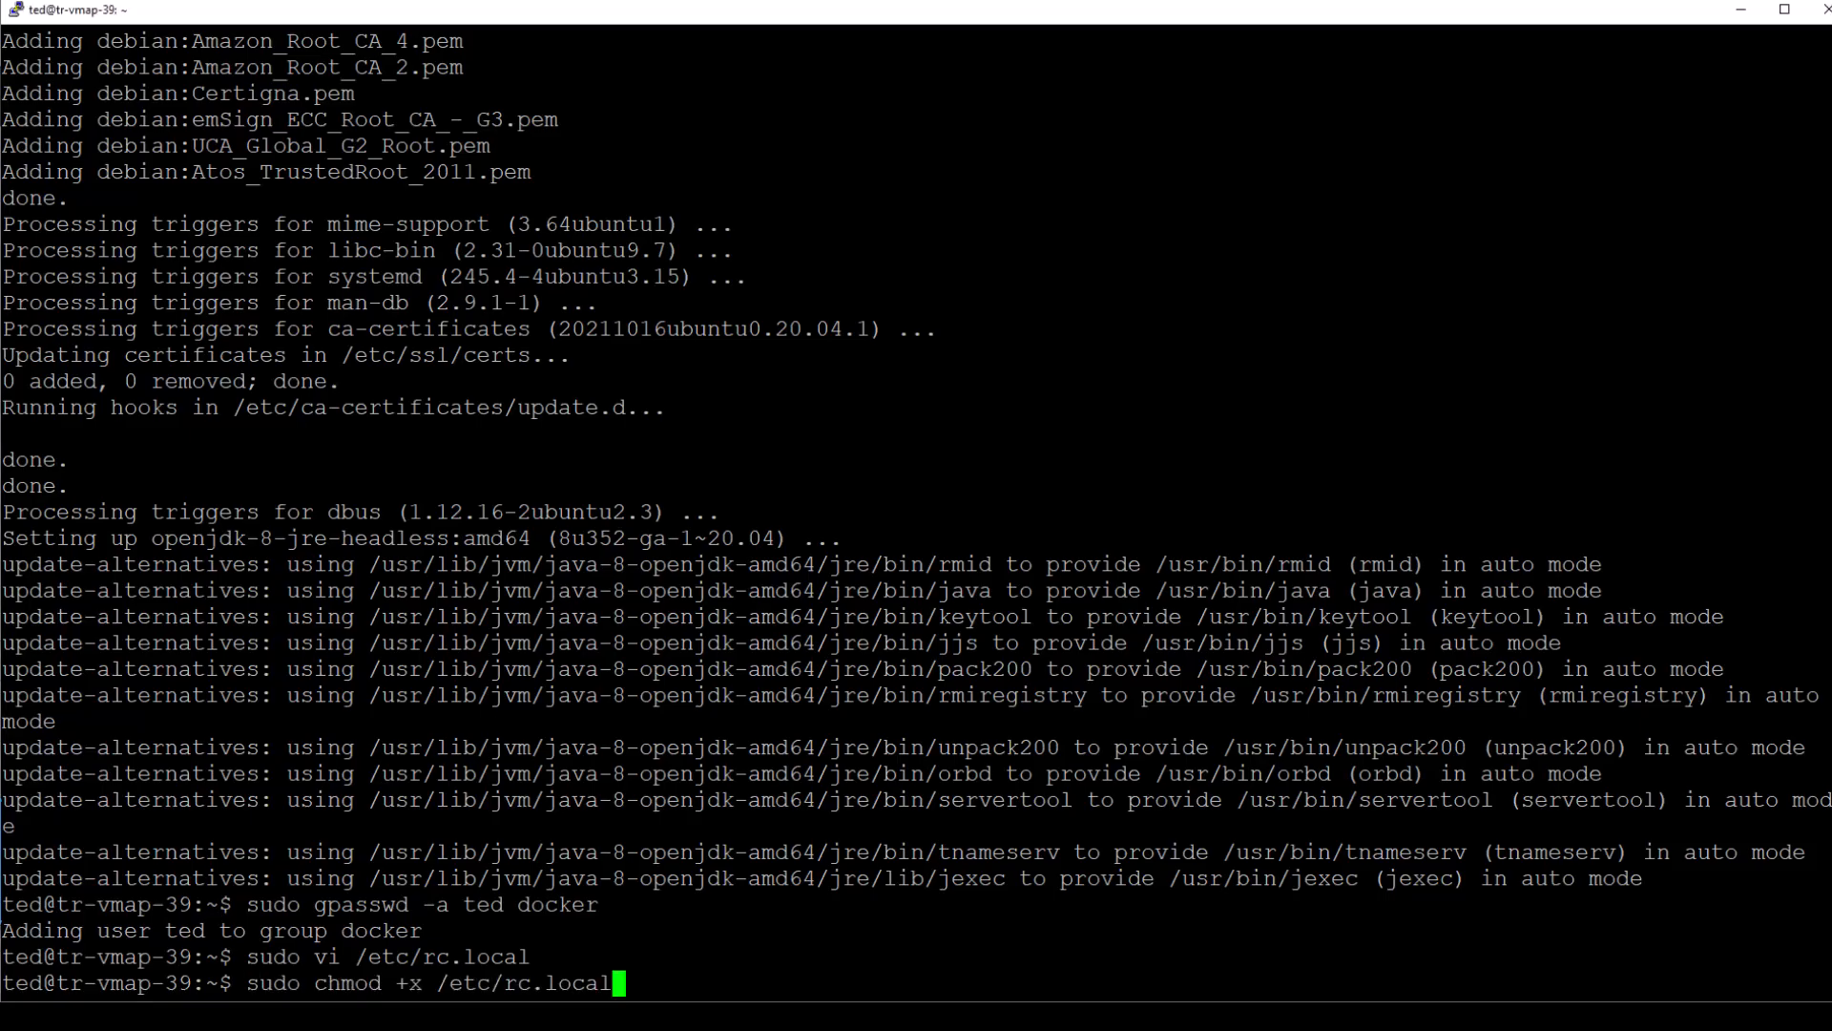
key(Return)
Step: Save /etc/systemd/system/rc-local.service in vi as a forking unit running "/etc/rc.local start" with TimeoutSec=0, StandardOutput=tty, RemainAfterExit=yes, SysVStartPriority=99 and WantedBy=multi-user.target
key(alt+Tab)
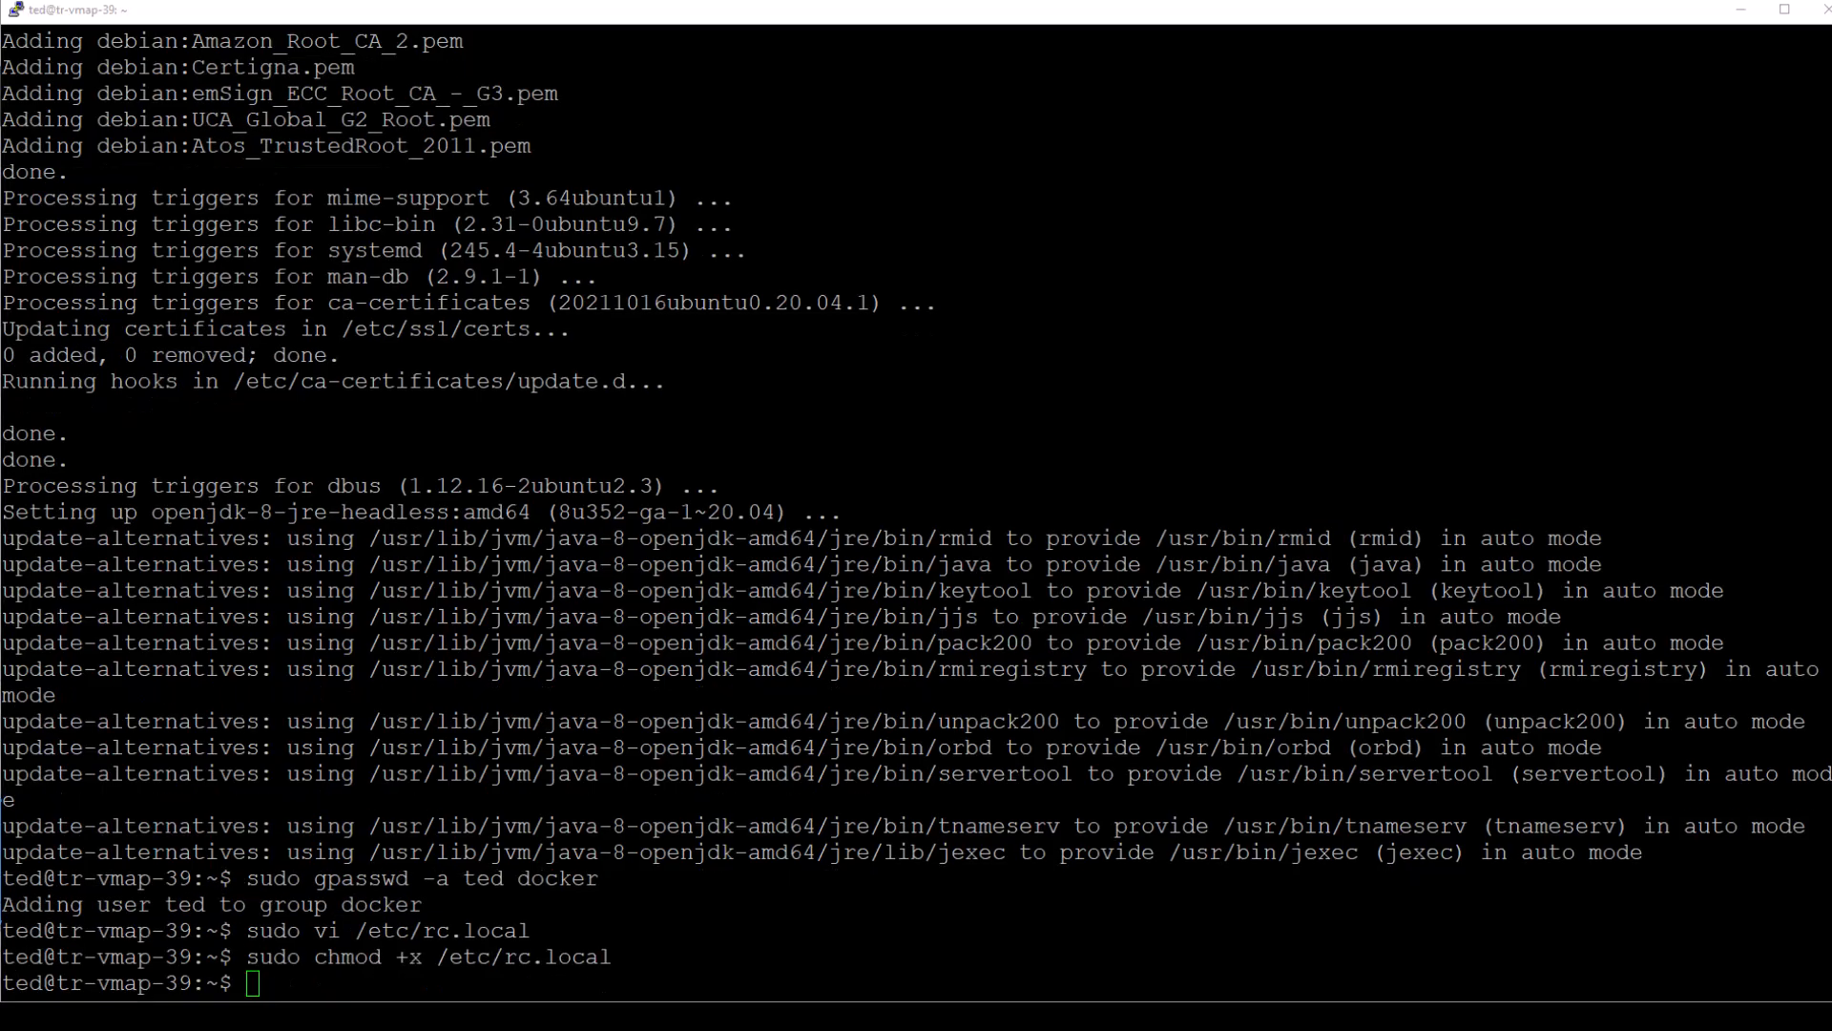
key(alt+Tab)
text(sudo vi /etc/systemd/system/rc-local.service)
key(Return)
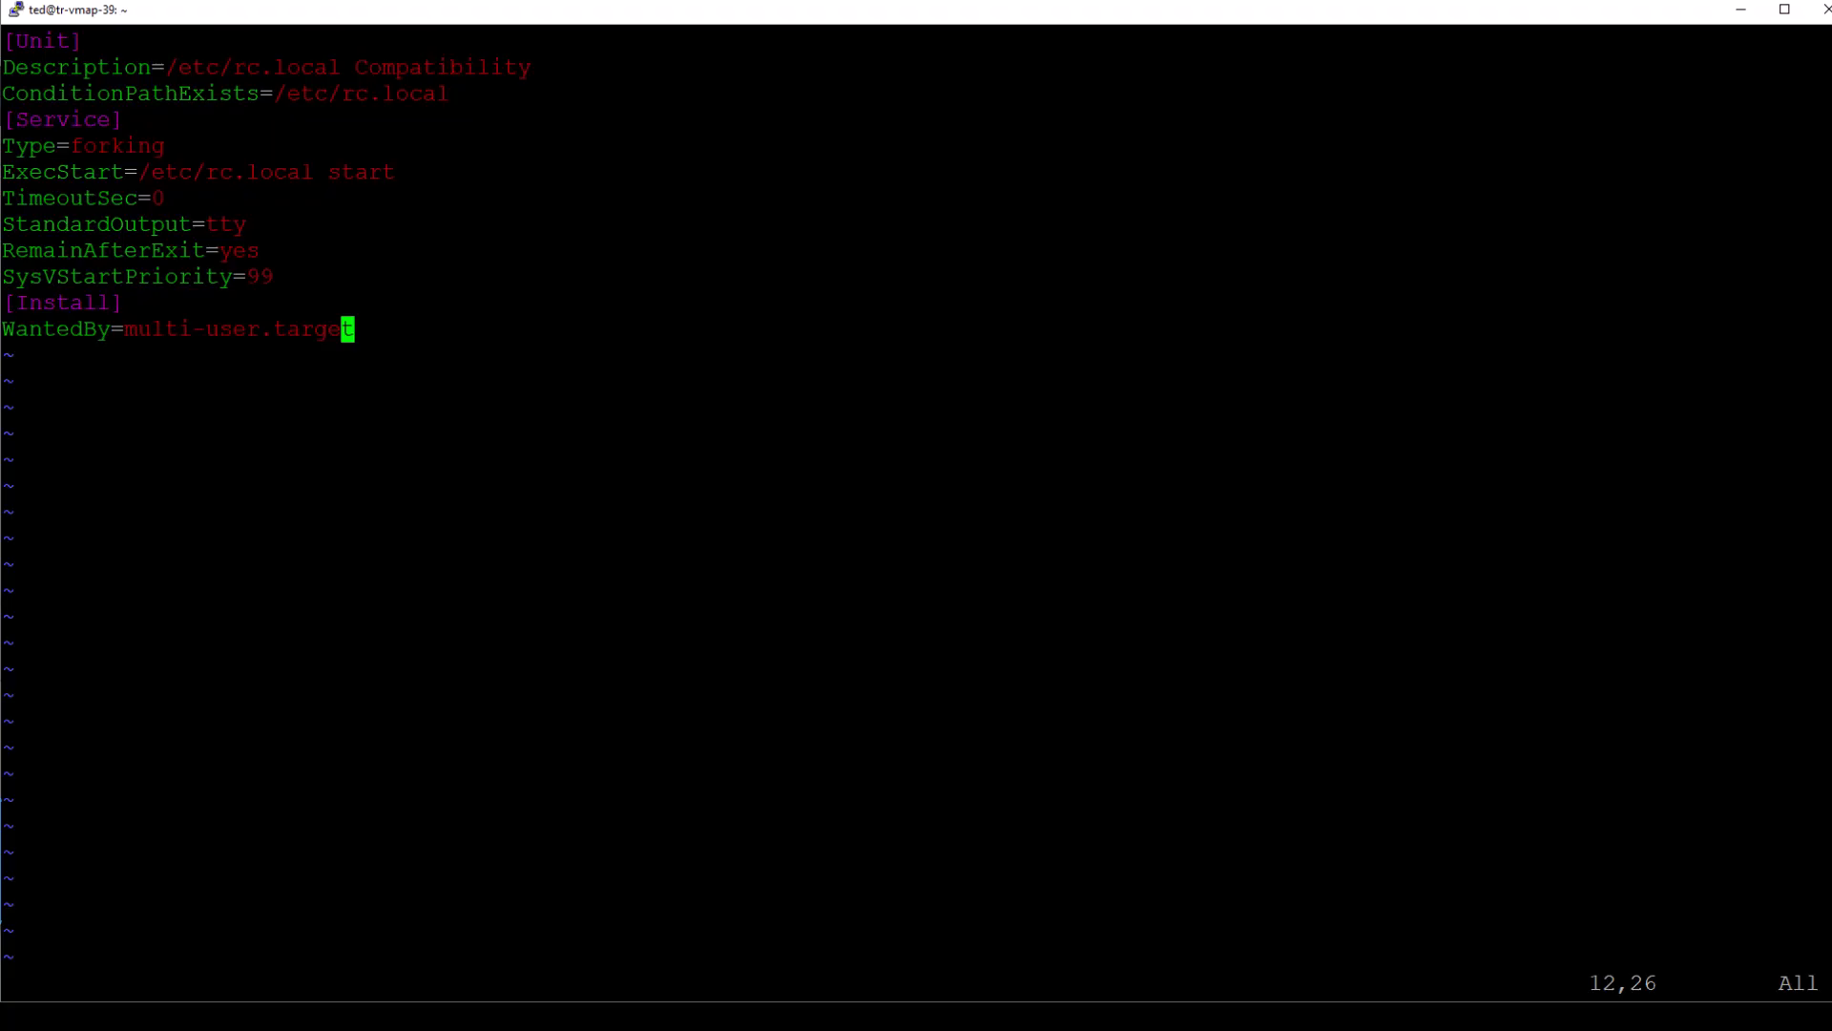
text(:wq)
key(Return)
Step: Enable the rc-local service with sudo systemctl enable
key(alt+Tab)
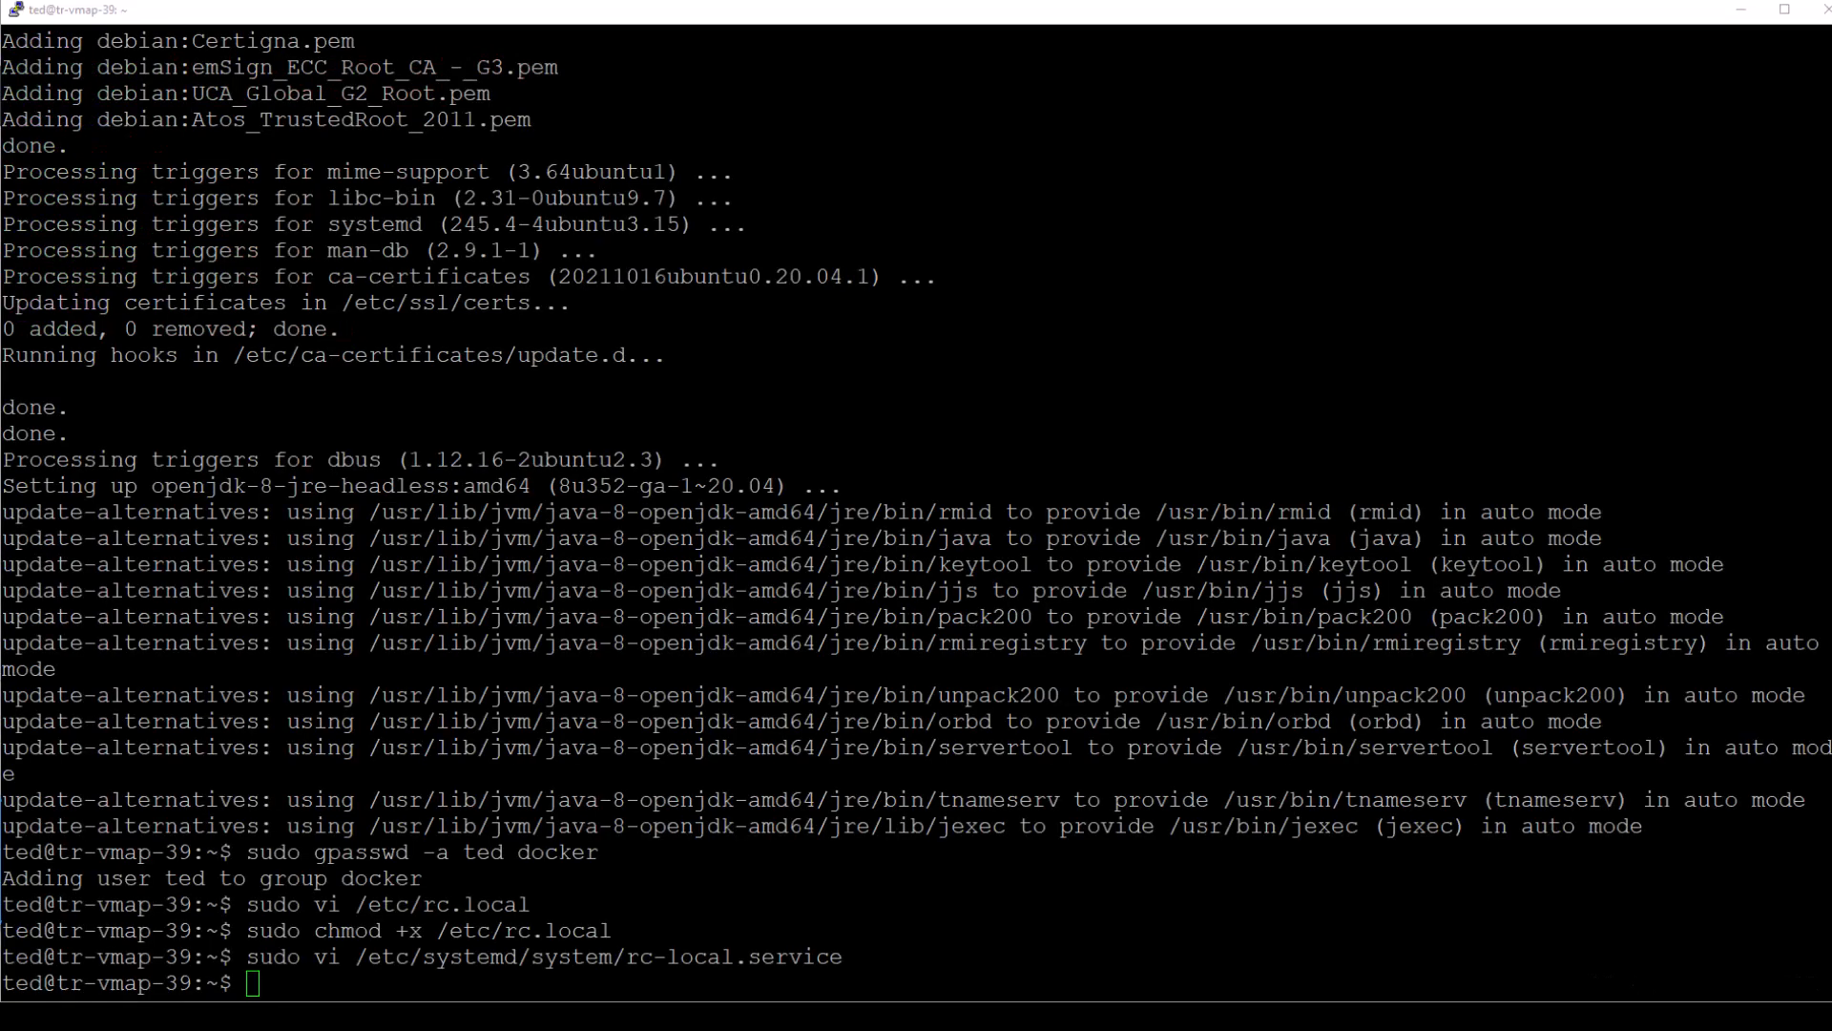
key(alt+Tab)
text(sudo systemctl enable rc-local)
key(Return)
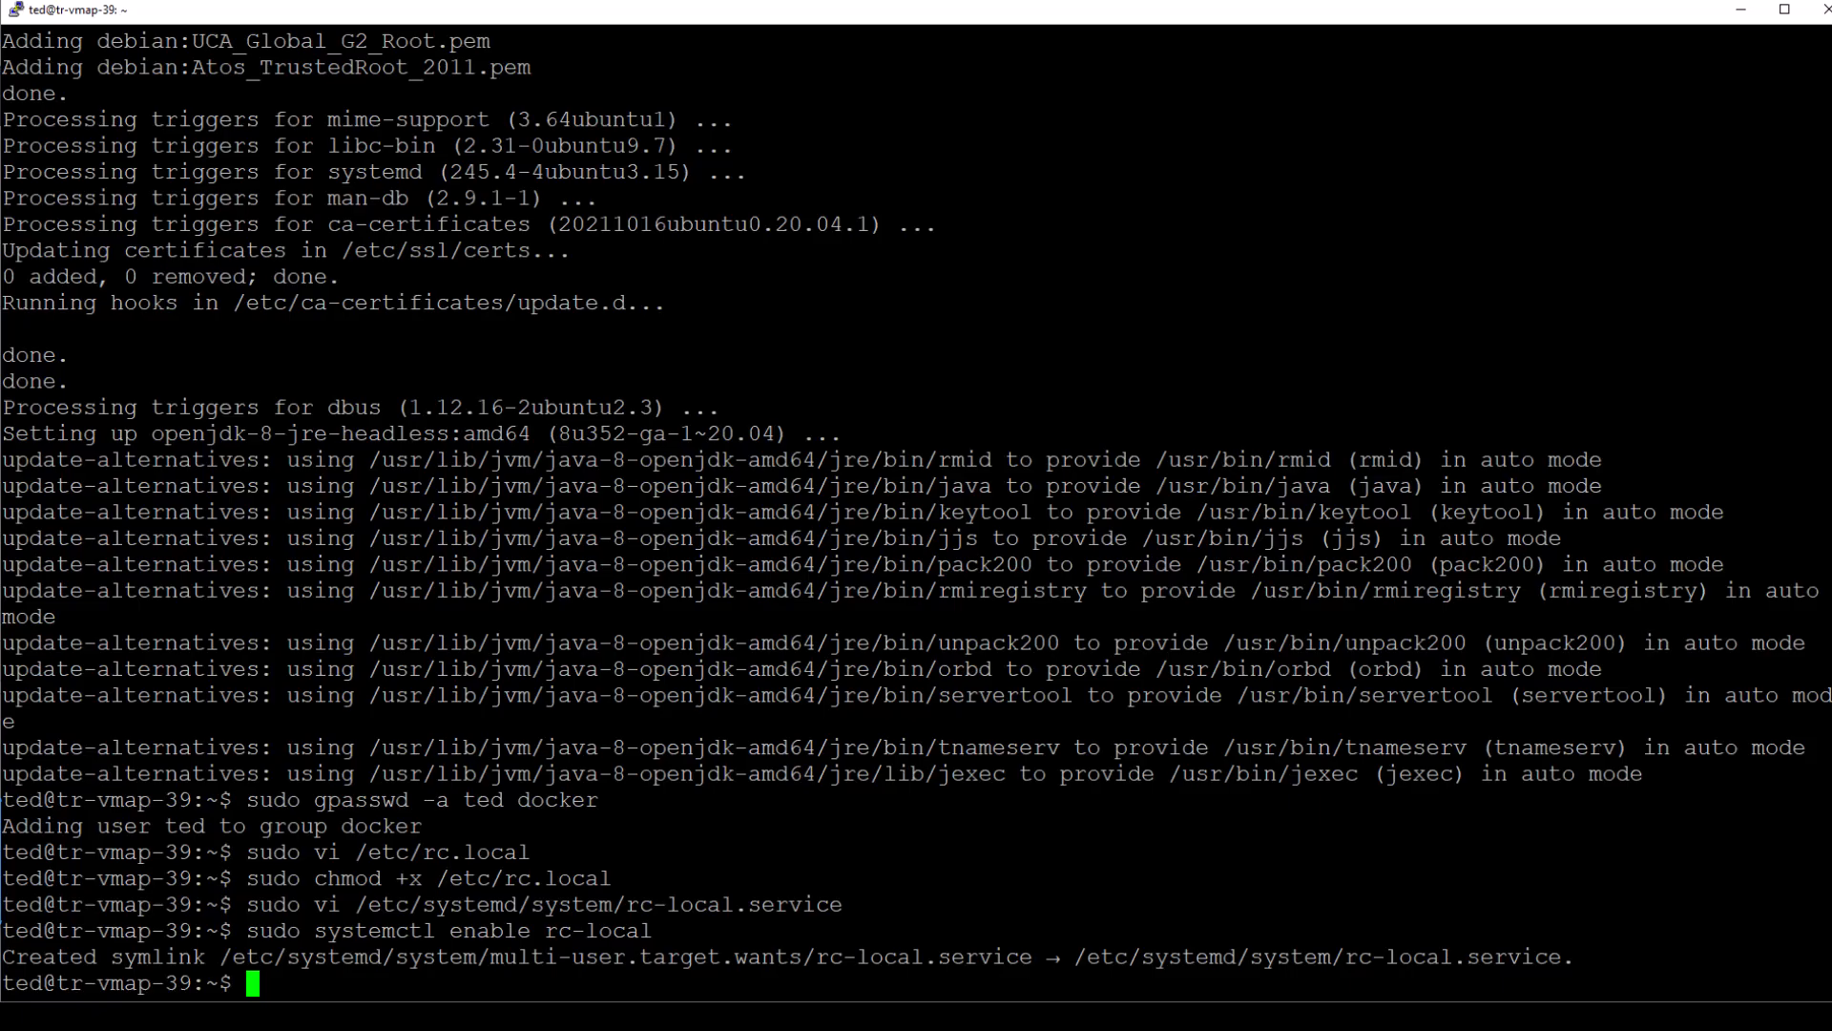
Step: Reboot the server with sudo reboot
key(alt+Tab)
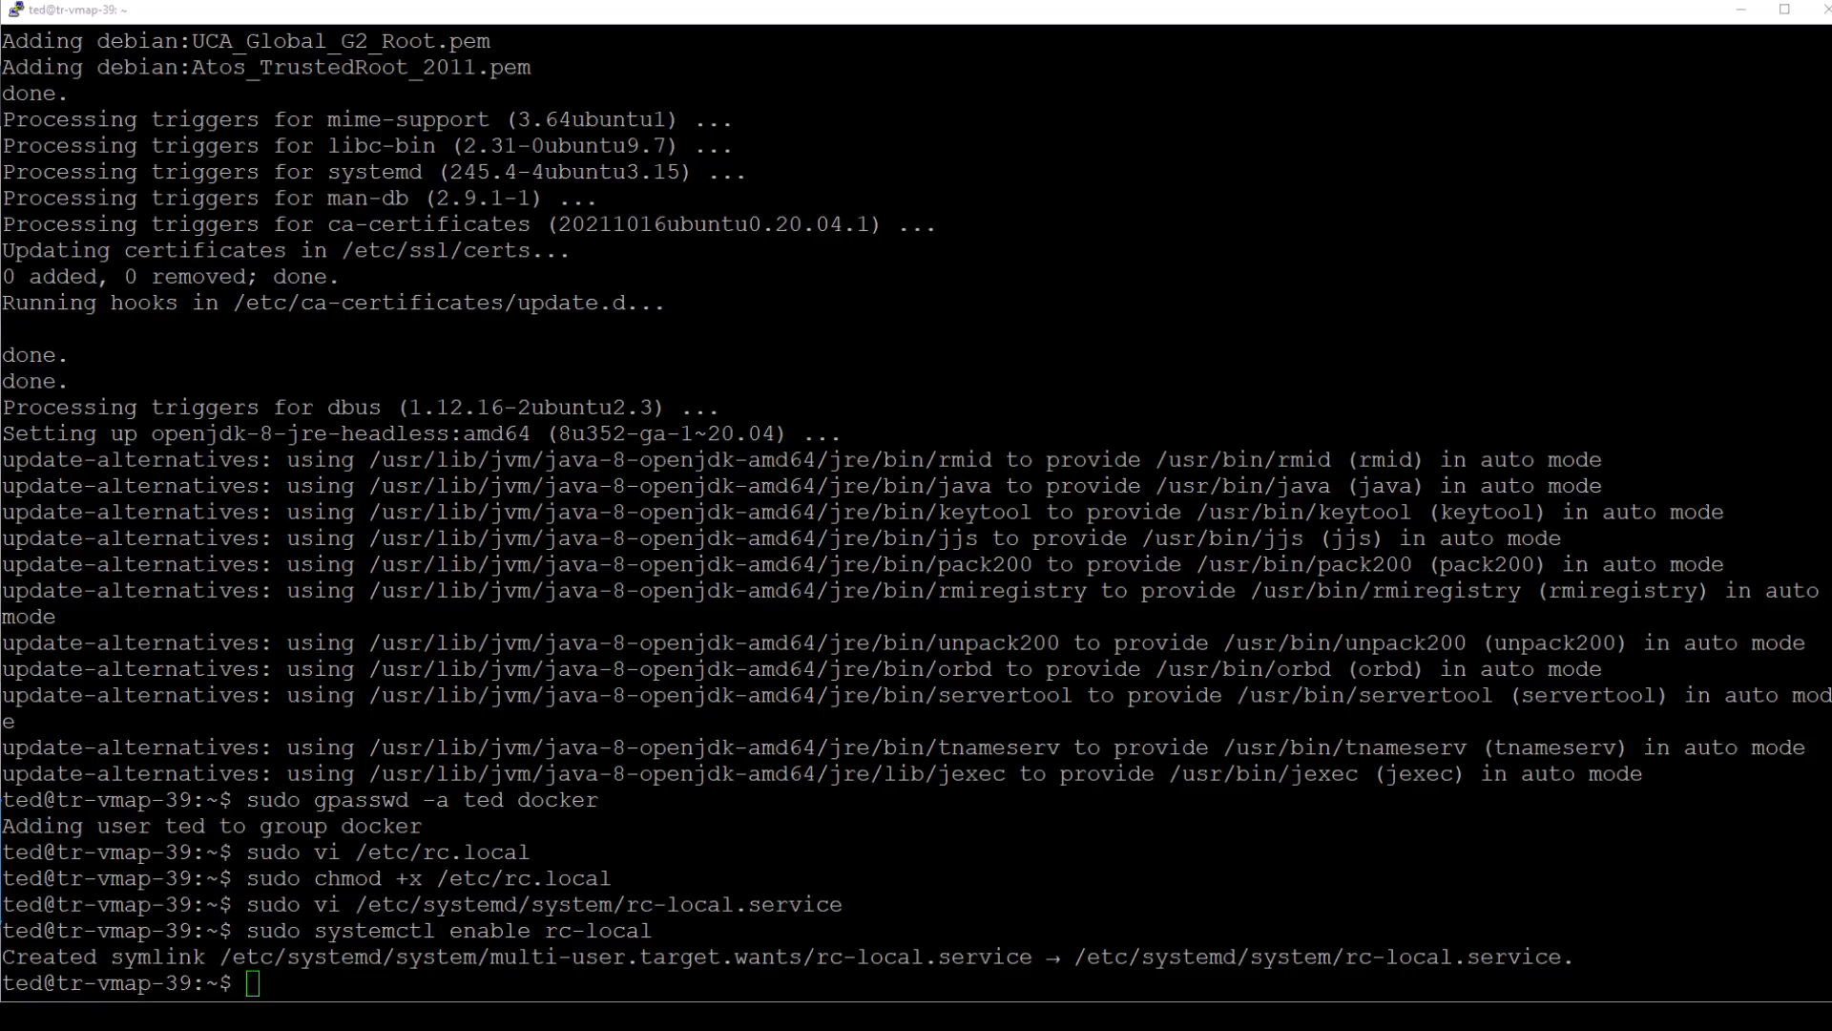
key(alt+Tab)
text(sudo reboot)
key(Return)
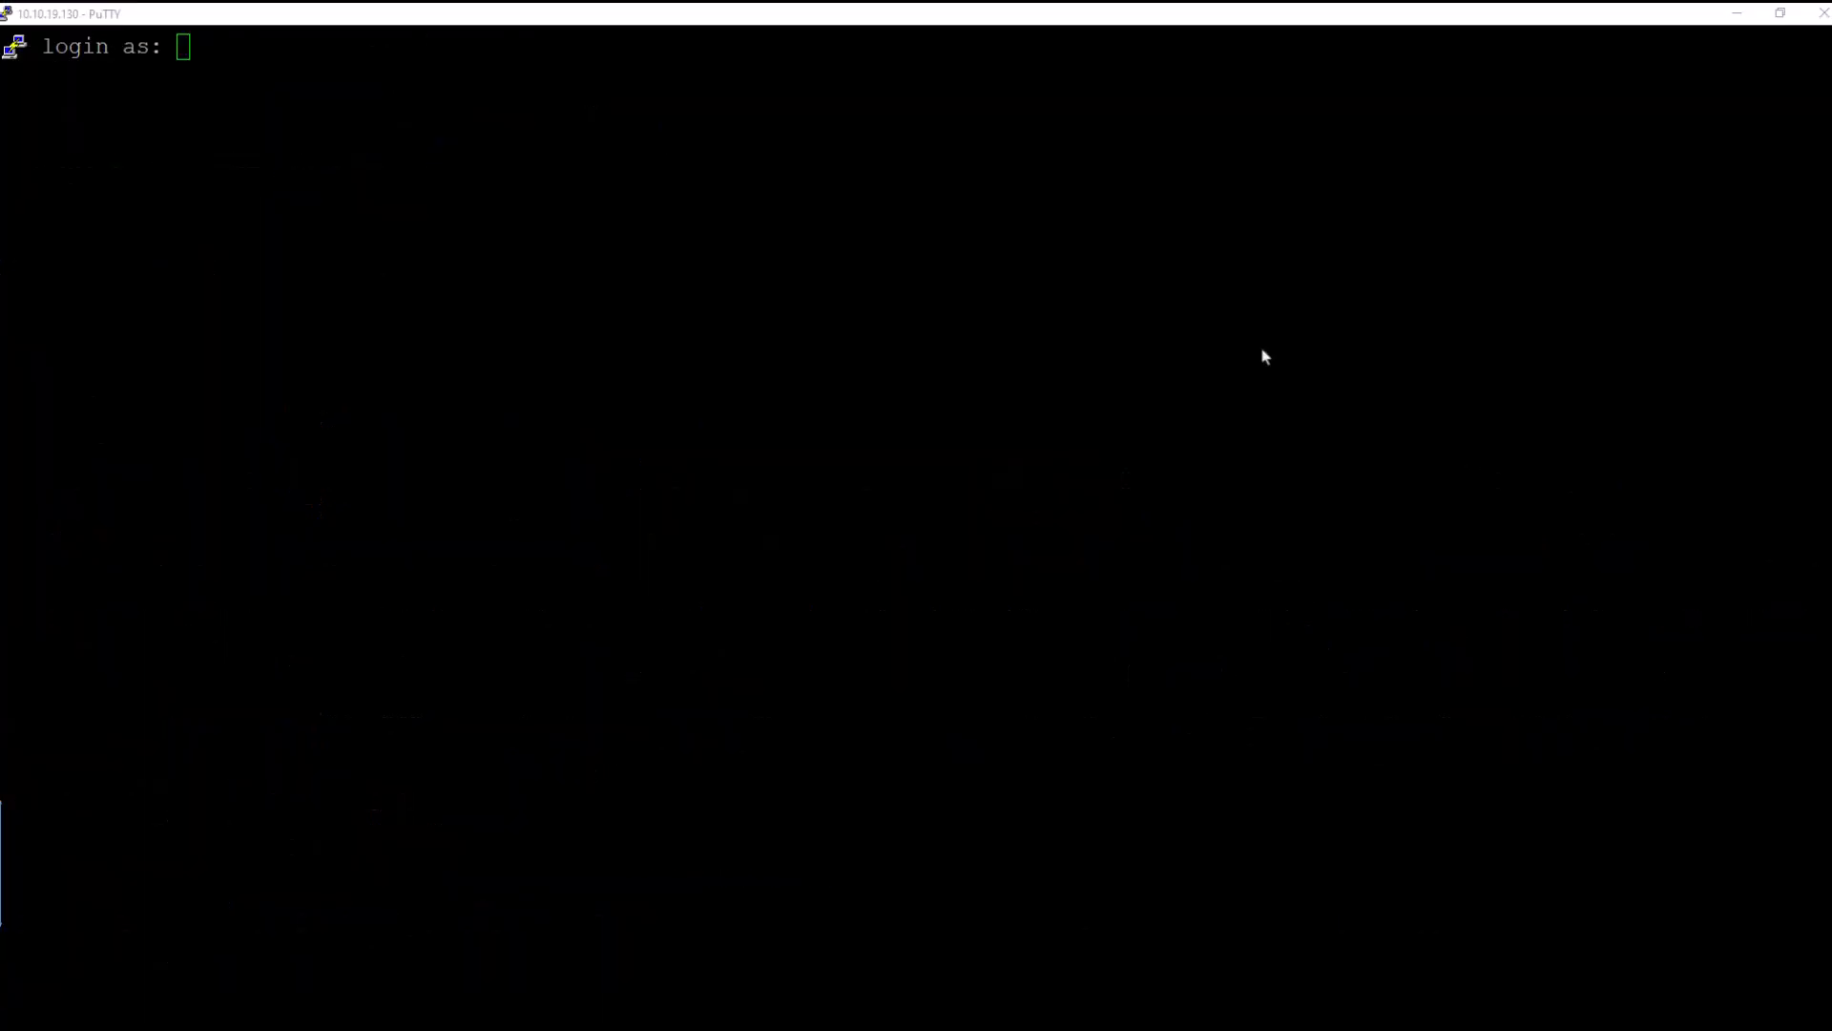
Step: Log back in to the rebooted server at 10.10.19.130 with the username and the account password
key(alt+Tab)
text(ted)
key(Return)
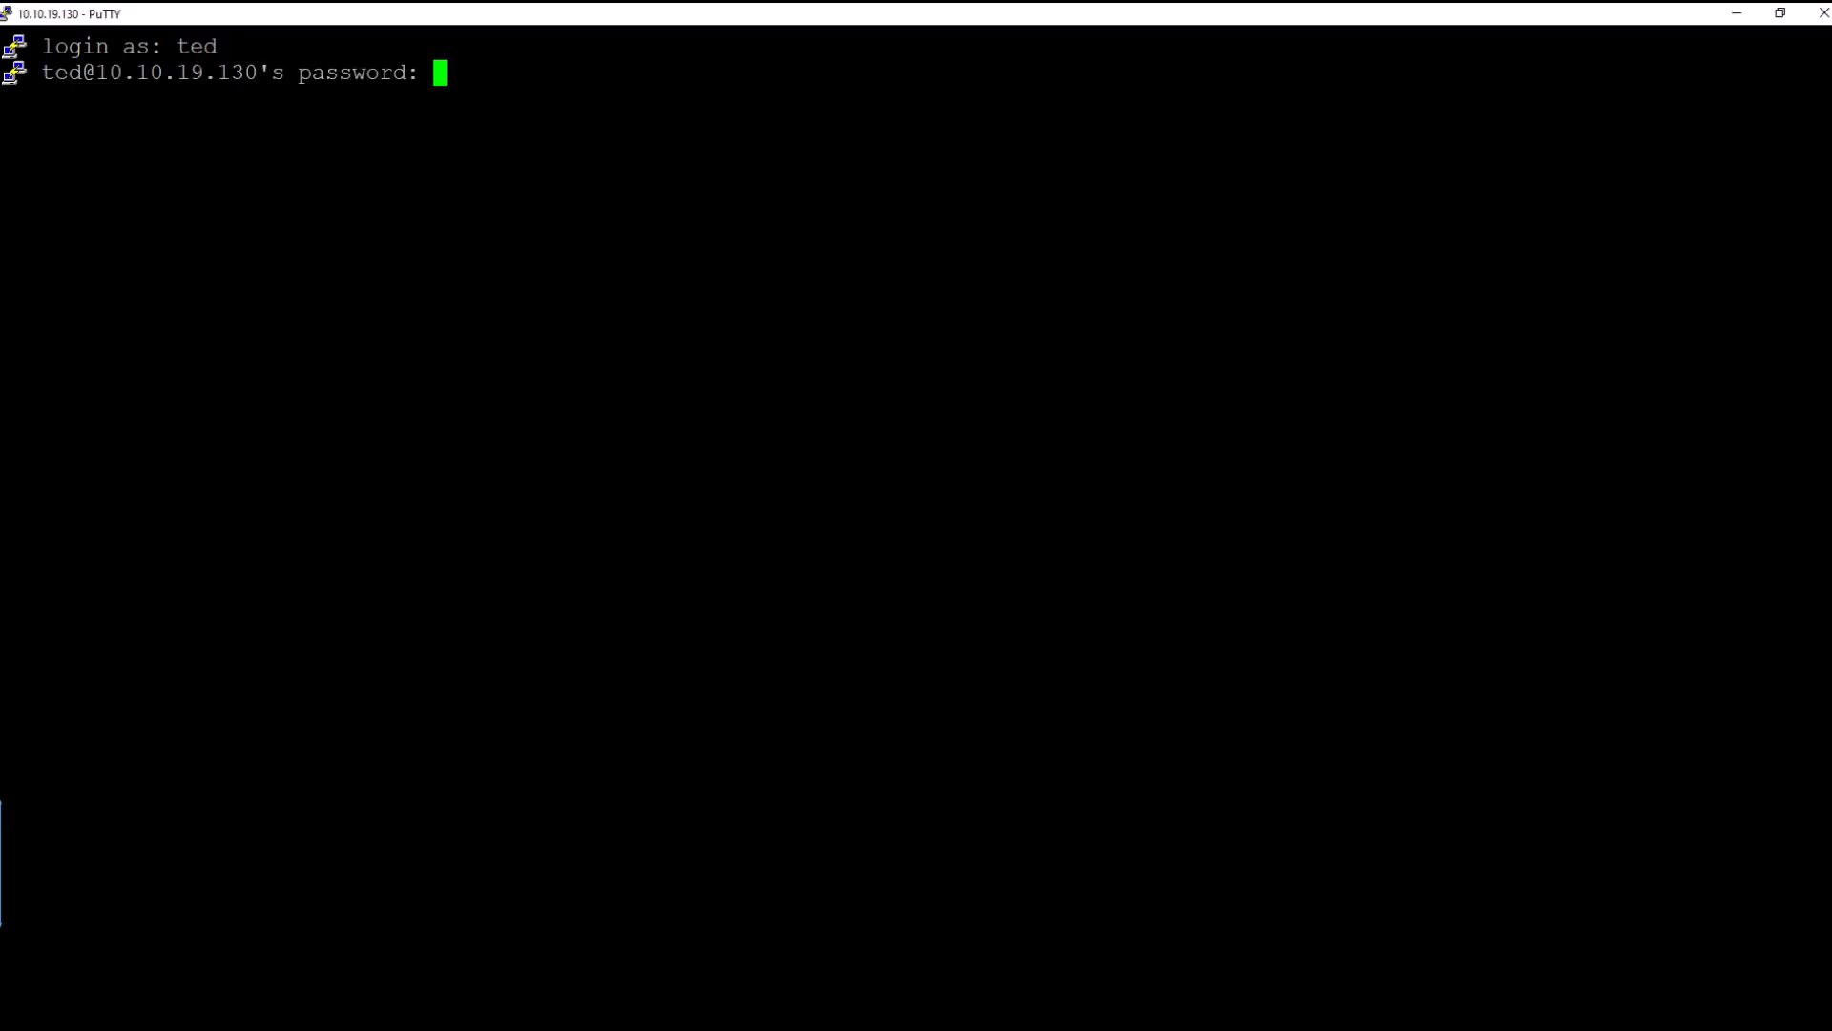
key(Return)
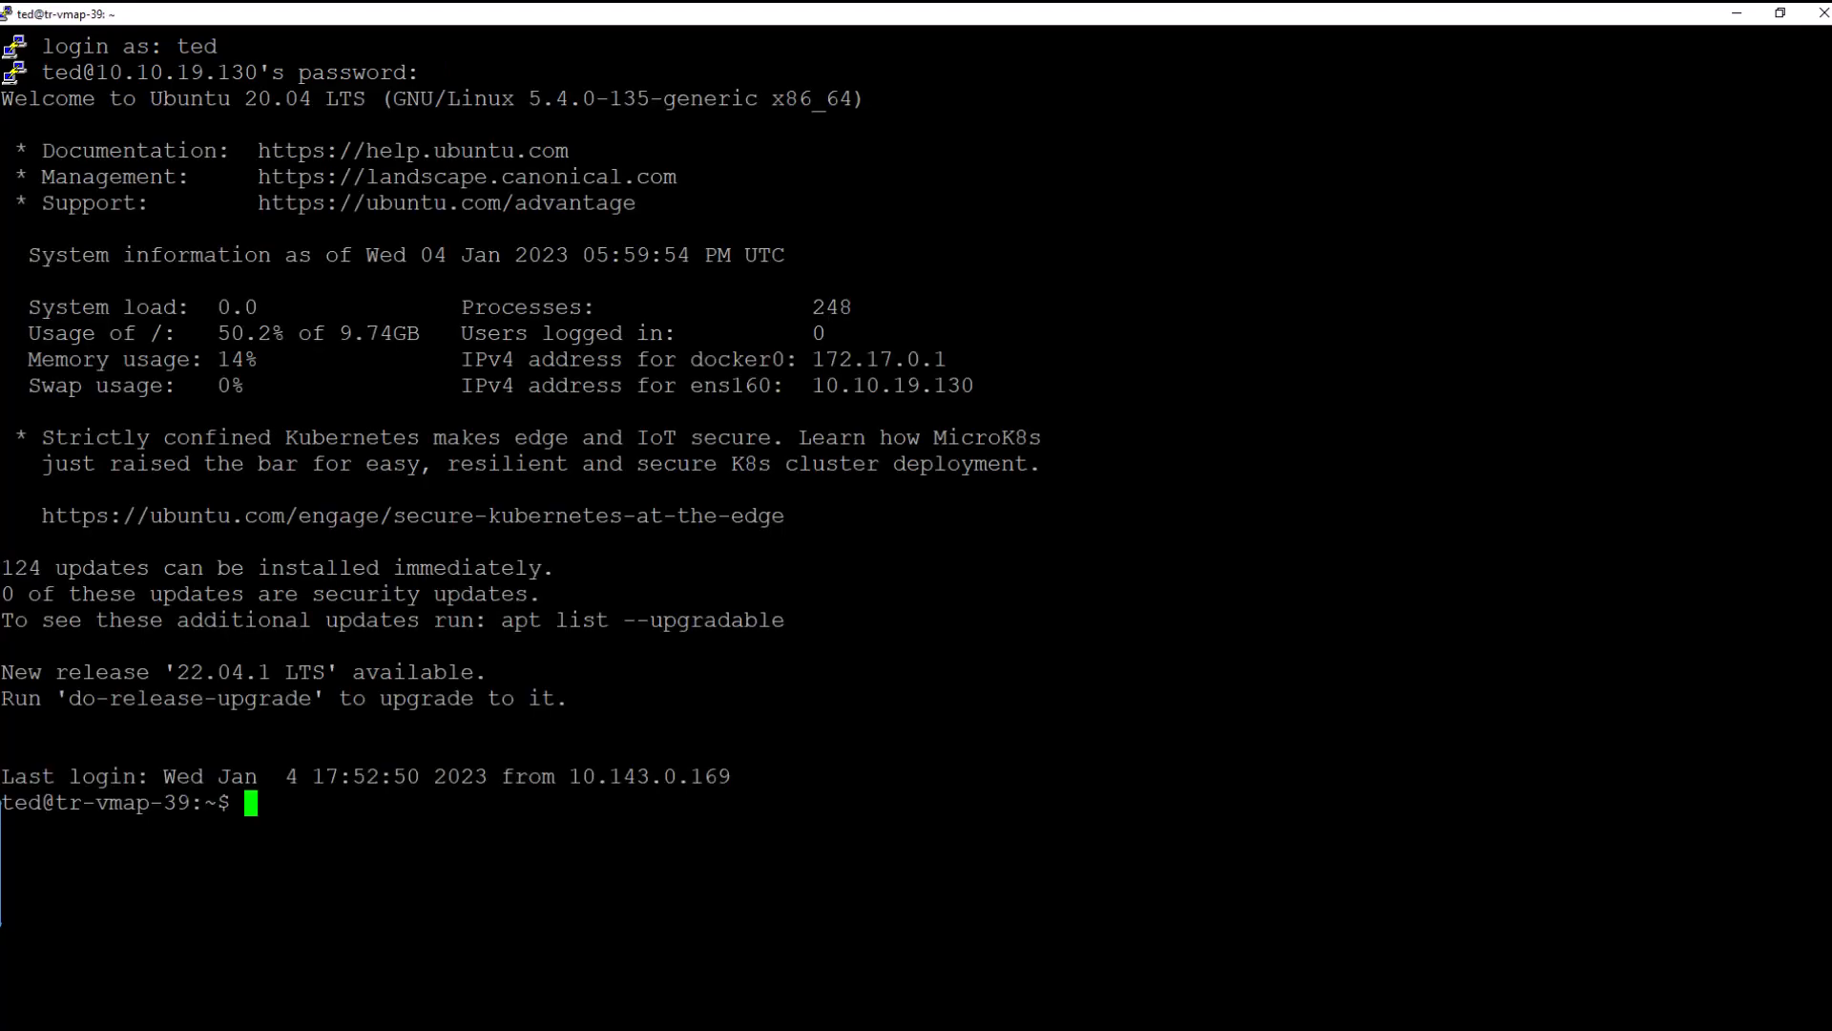
text(clear)
key(Return)
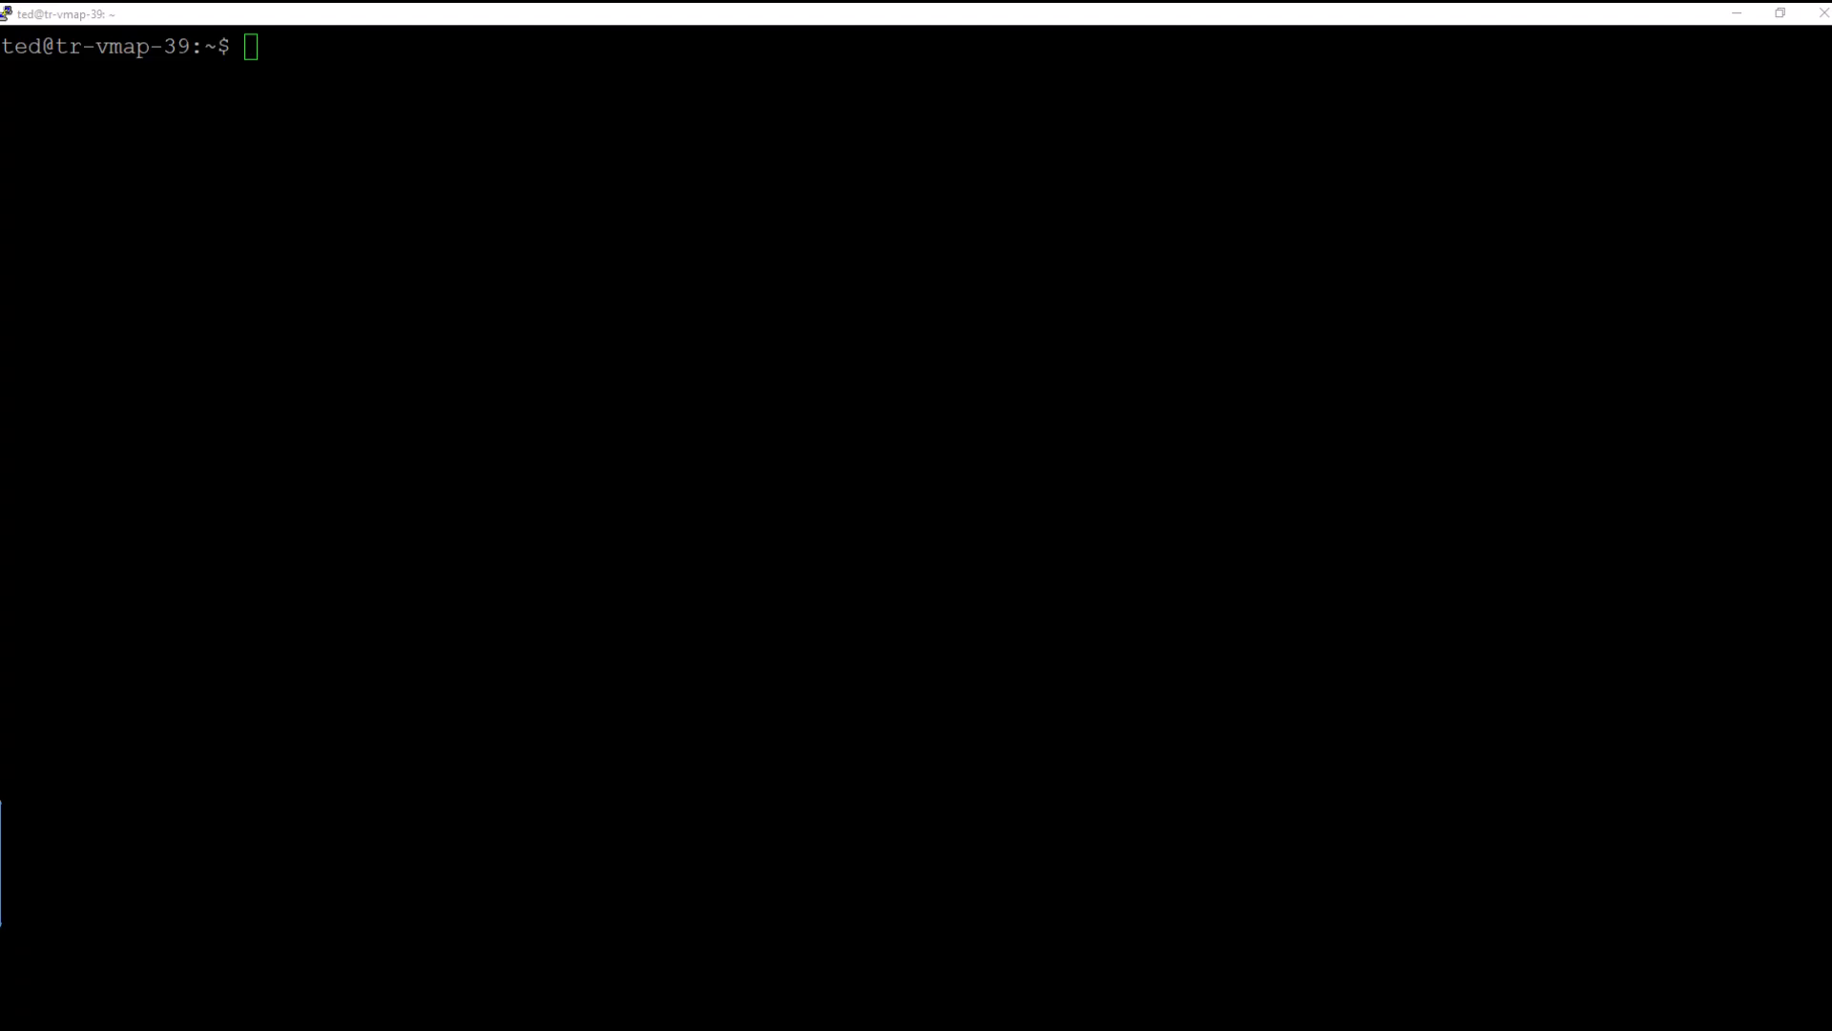
text(wget https://sasnowcommanderpackages.blob.core.windows.net/installers/vmap/SnowAccessProxy-3.9.zip)
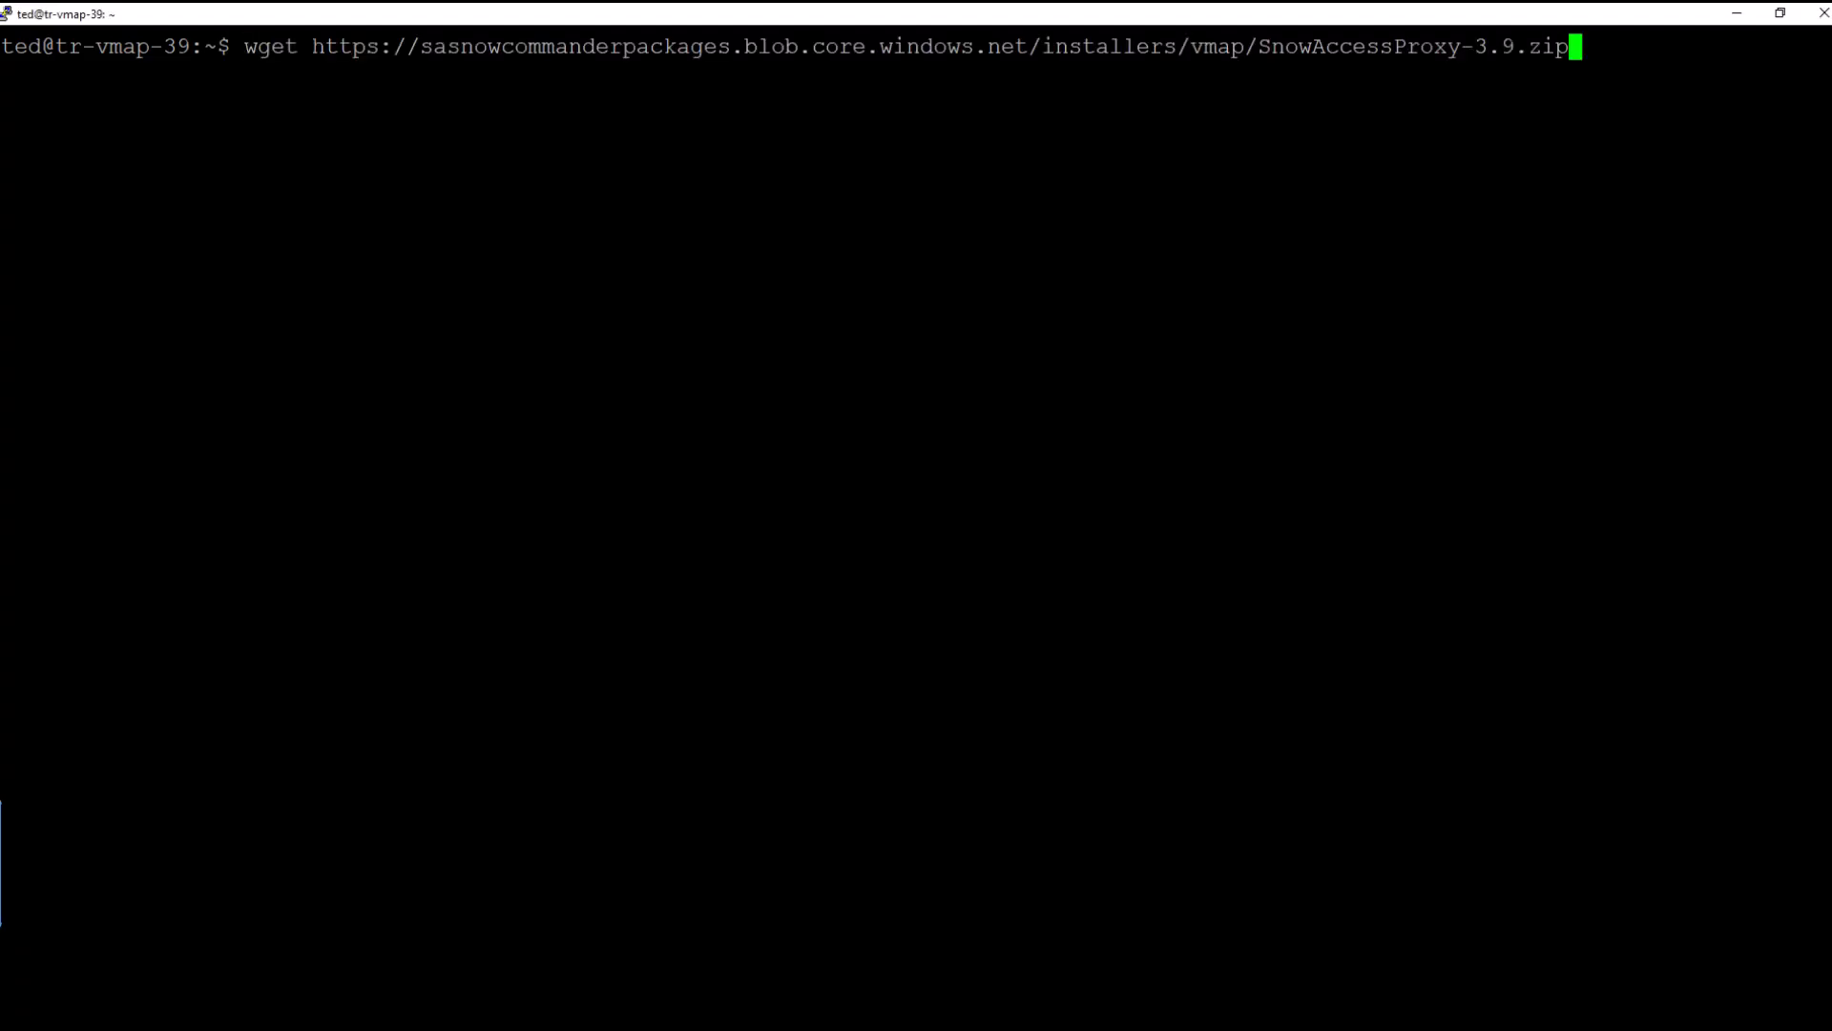
key(Return)
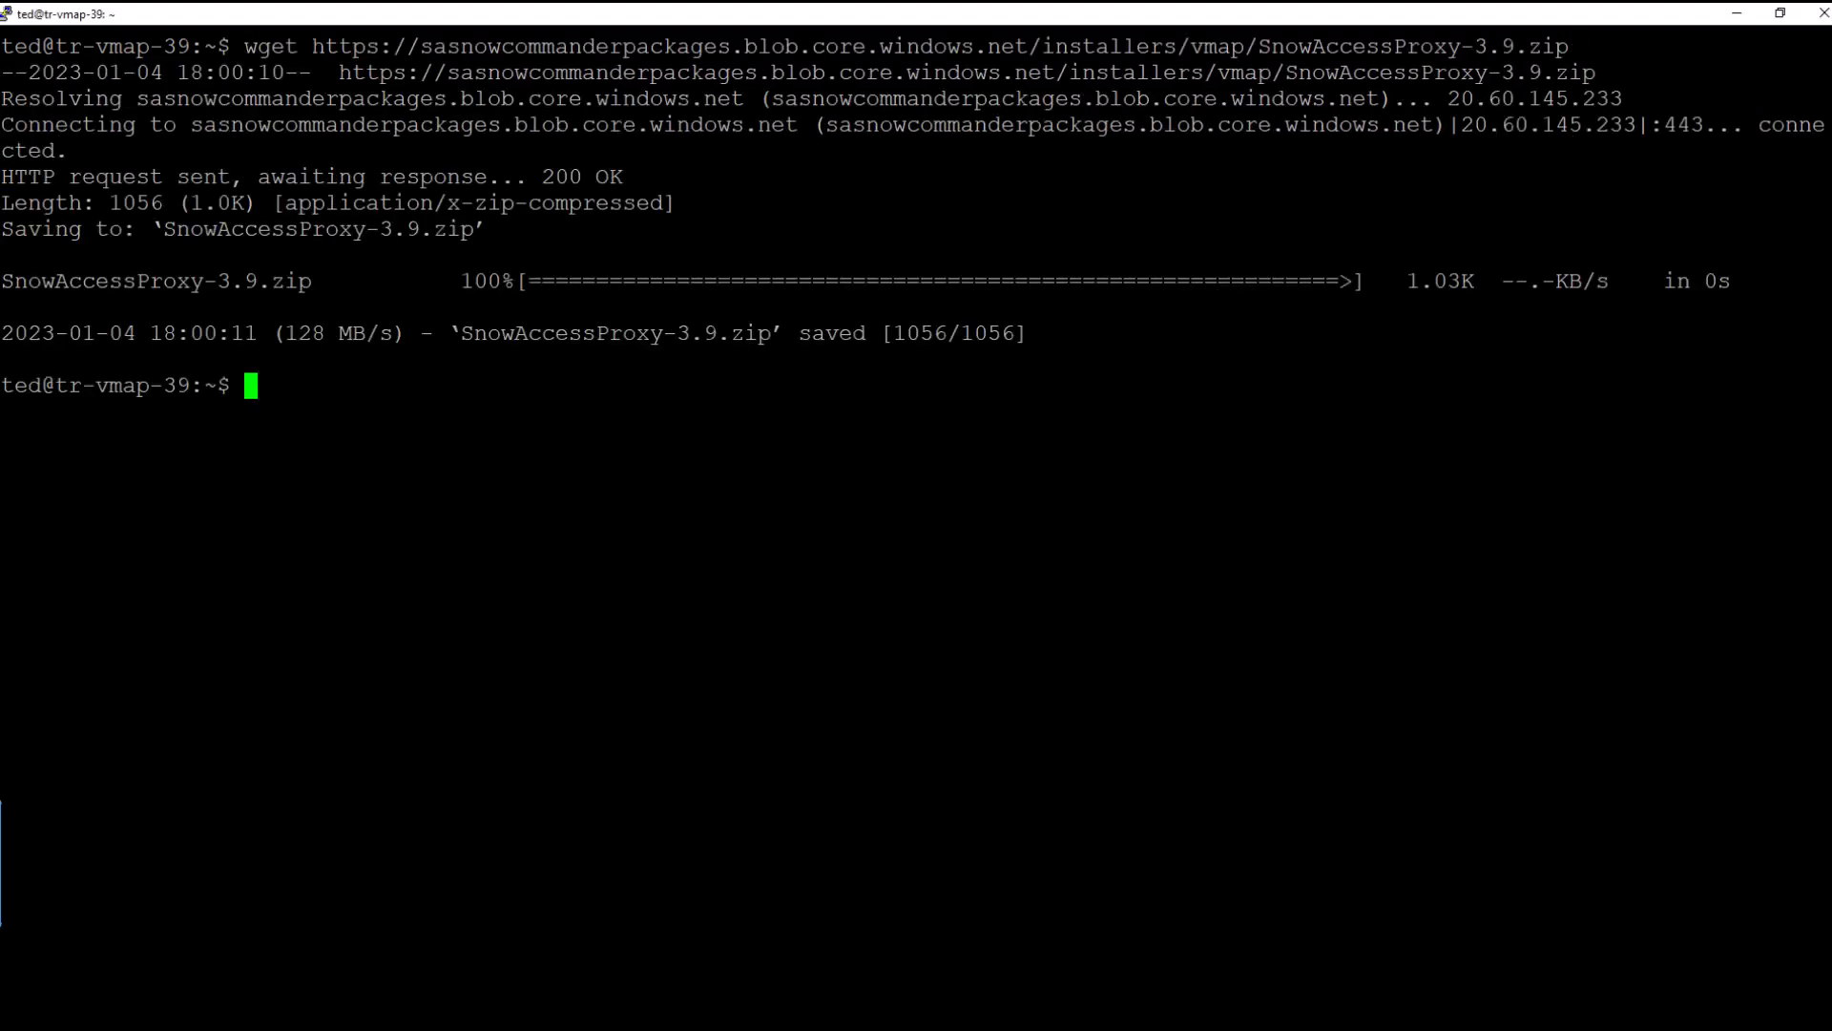
Step: Create /var/data/logs/ and /var/data/conf/ with sudo, entering the account password, and assign /var/data and both subdirectories to the docker group
key(alt+Tab)
key(alt+Tab)
key(shift+Insert)
key(Return)
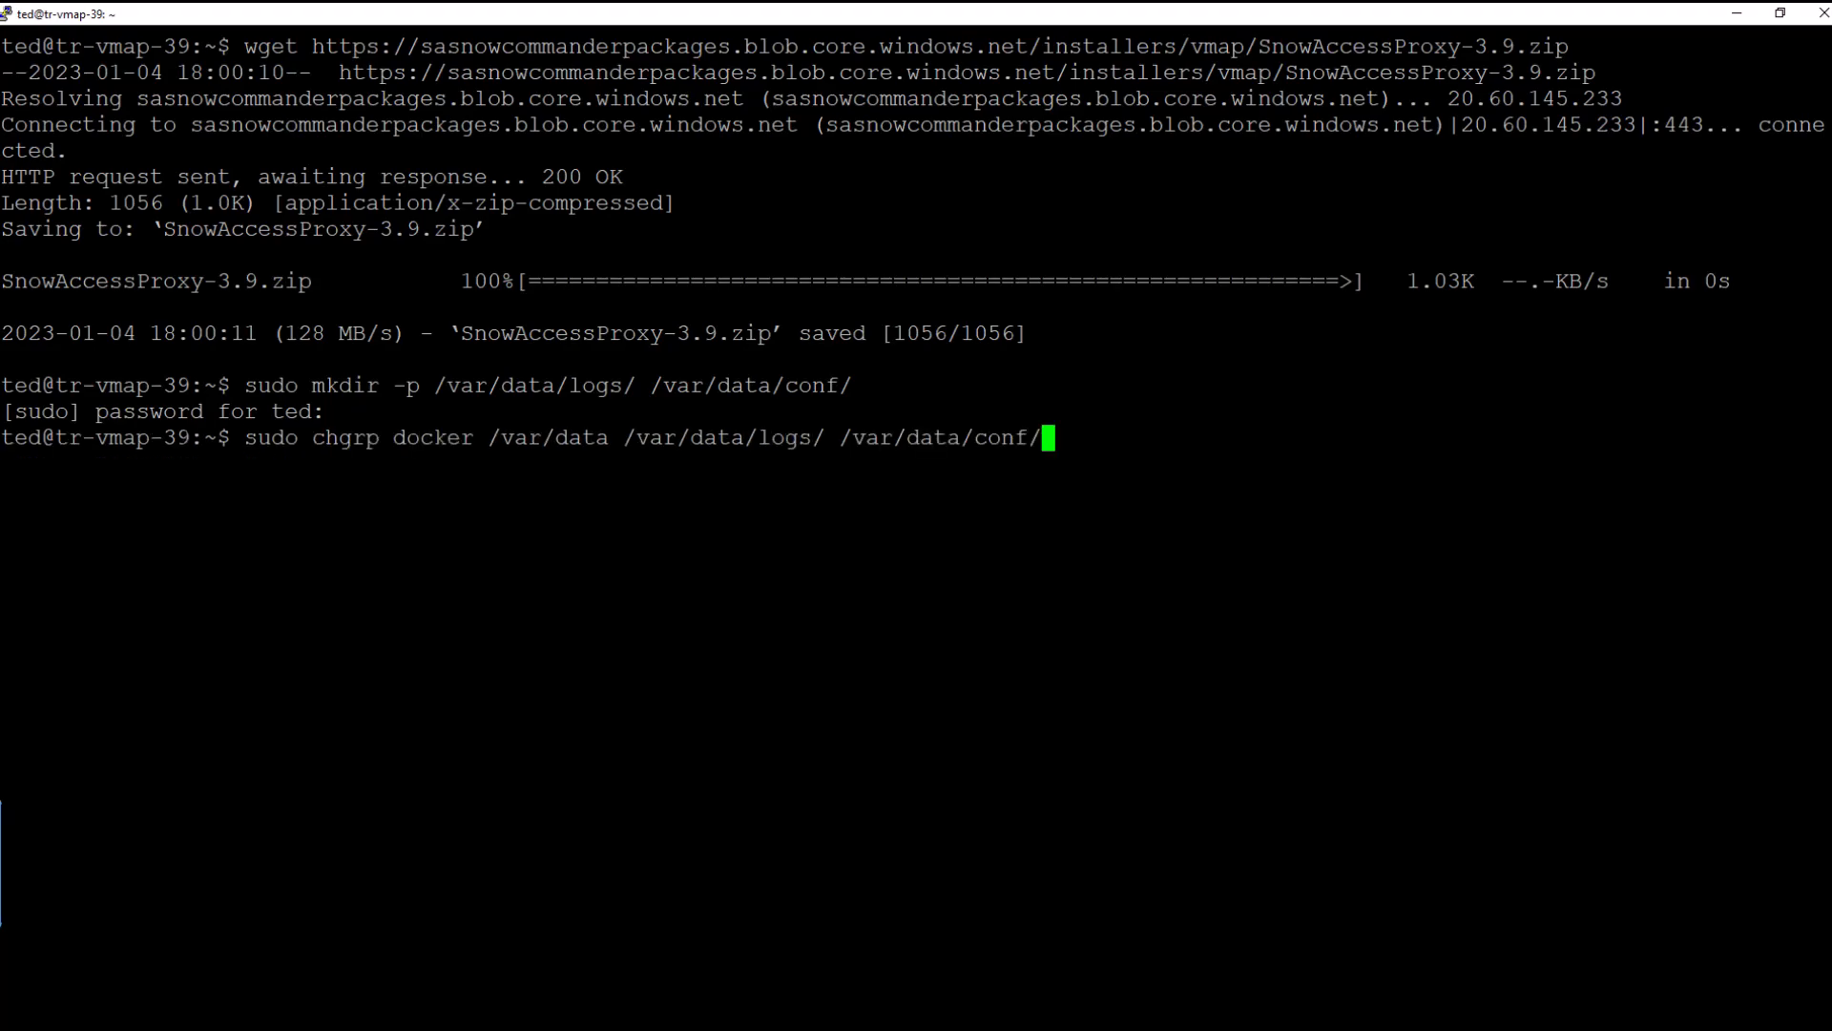
key(Return)
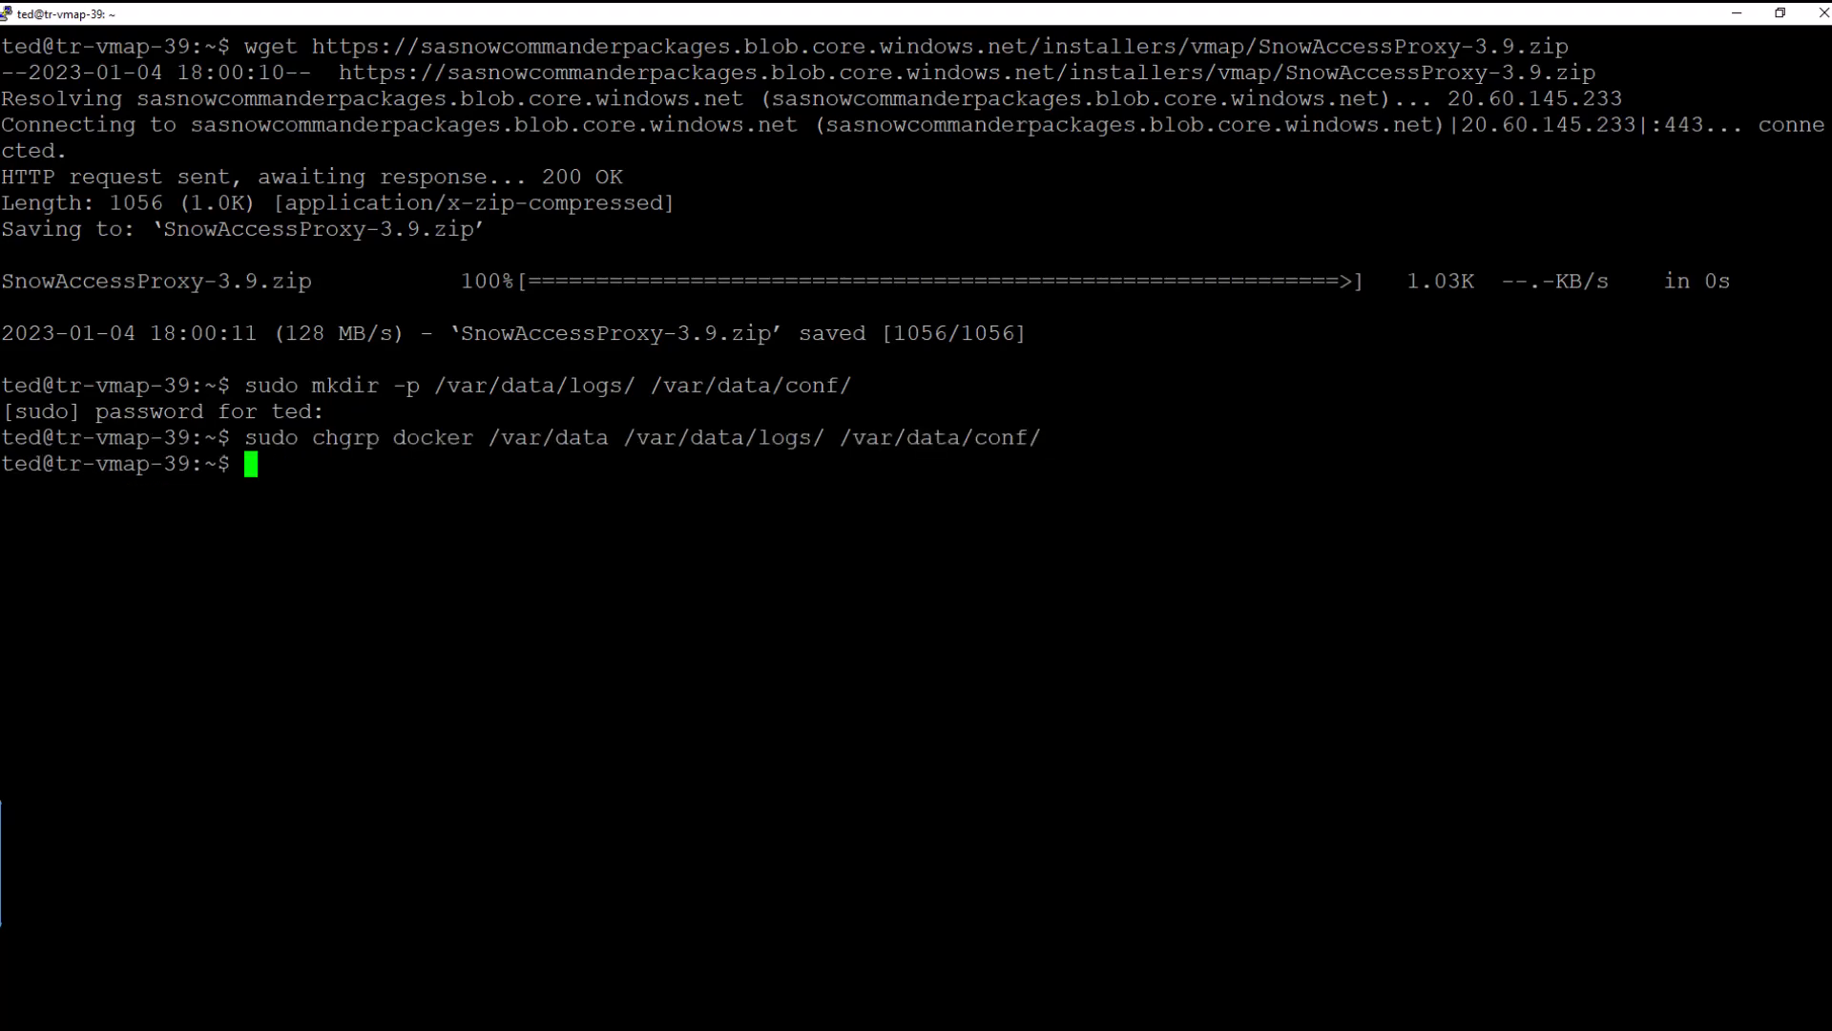
Step: Unzip SnowAccessProxy-3.9.zip and change into the extracted ./SnowAccessProxy-3.9/ directory
key(alt+Tab)
key(alt+Tab)
text(unzip SnowAccessProxy-3.9.zip)
key(Return)
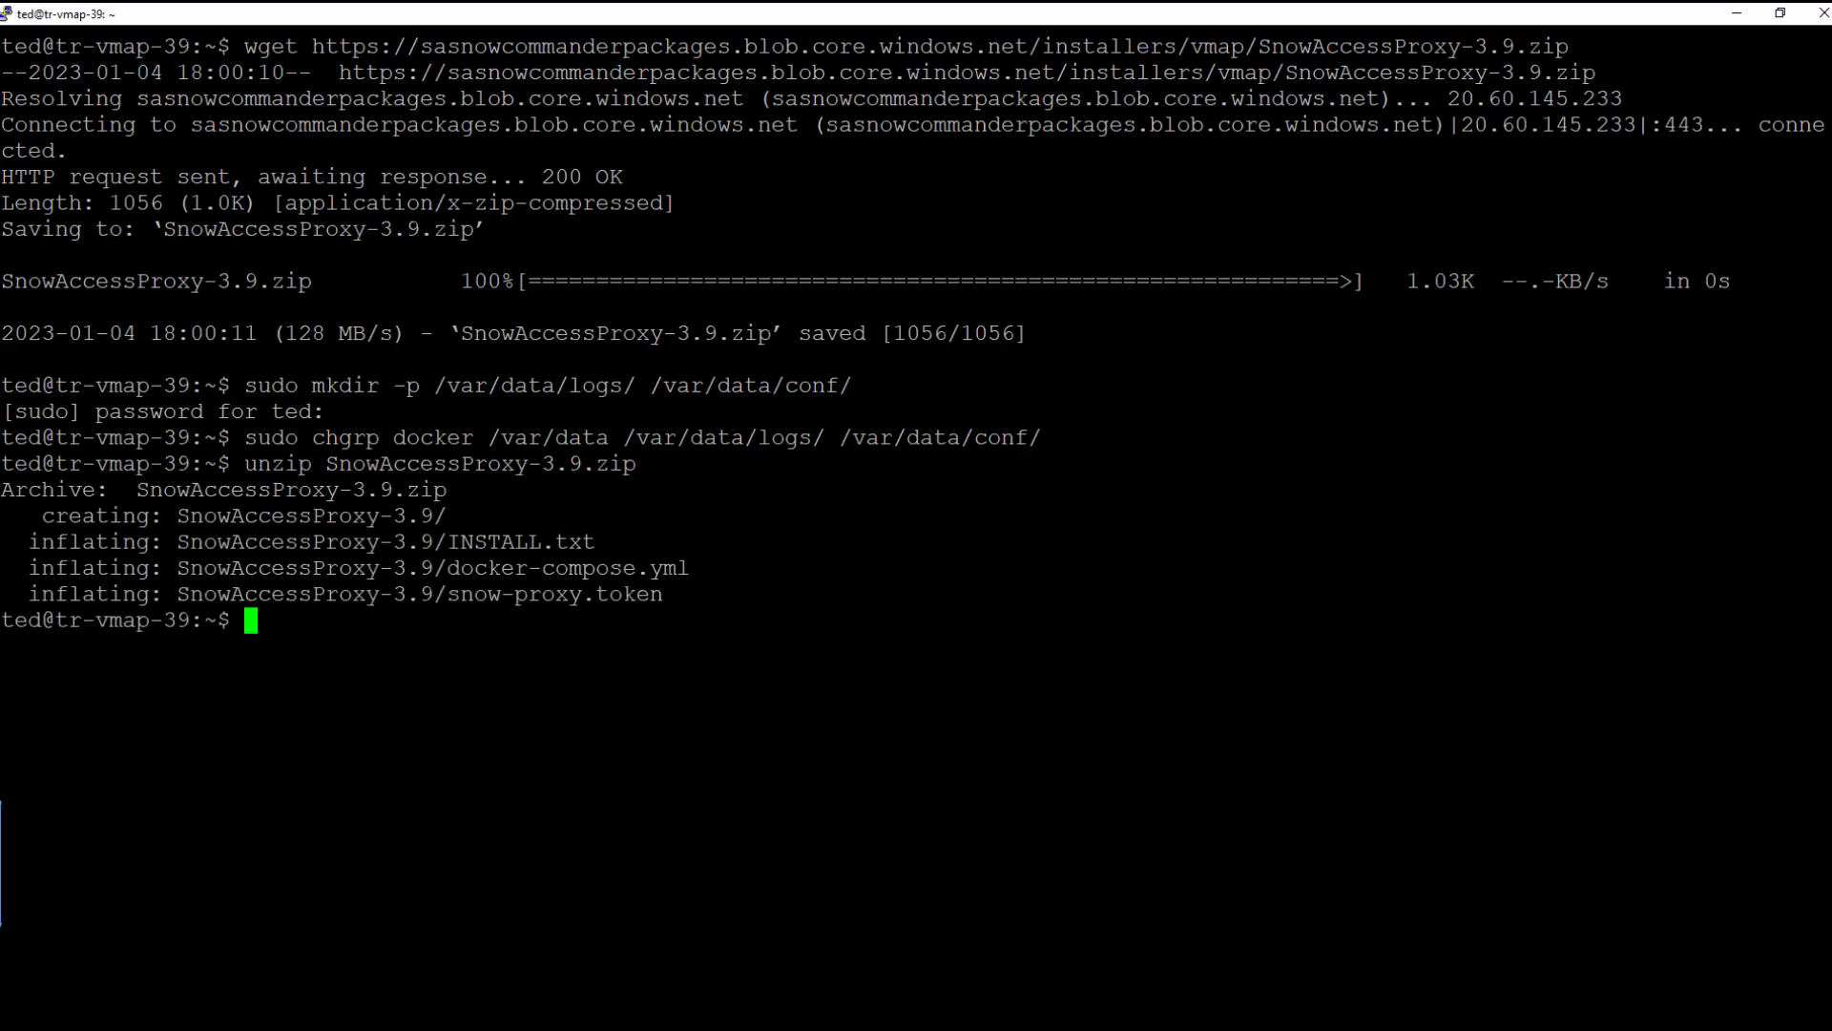
text(cd ./SnowAccessProxy-3.9/)
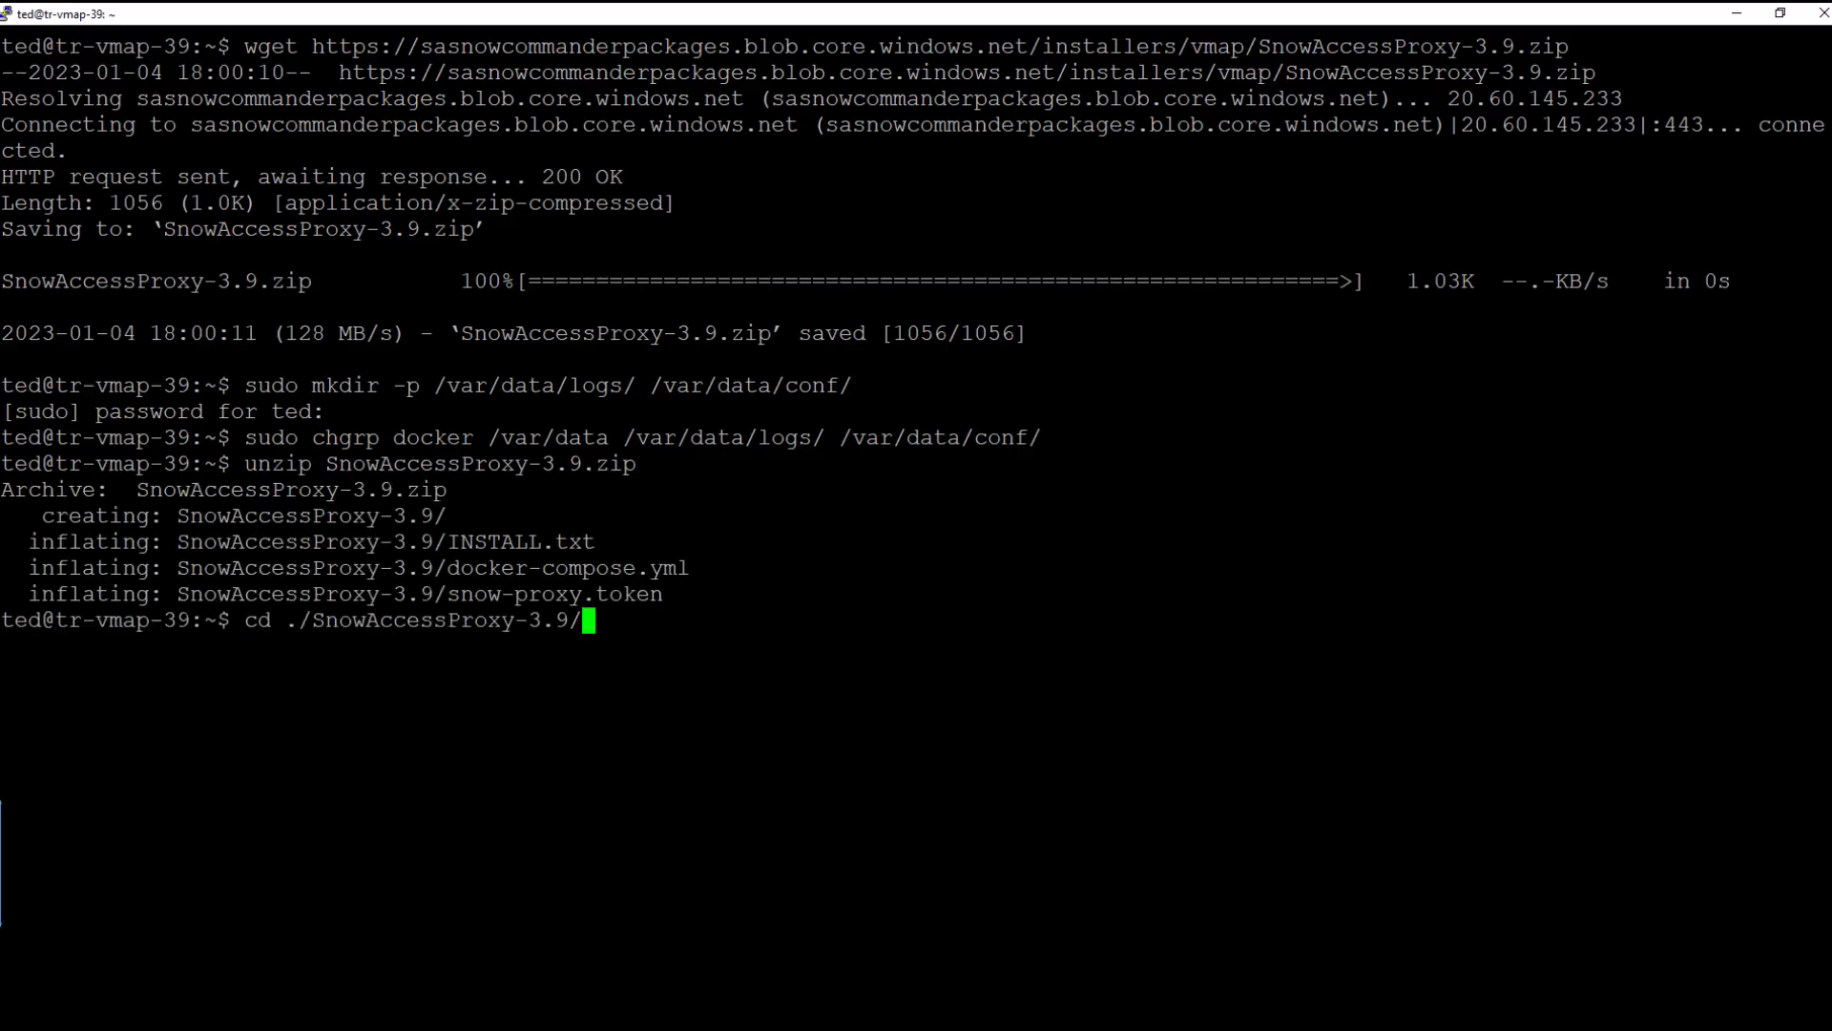
key(Return)
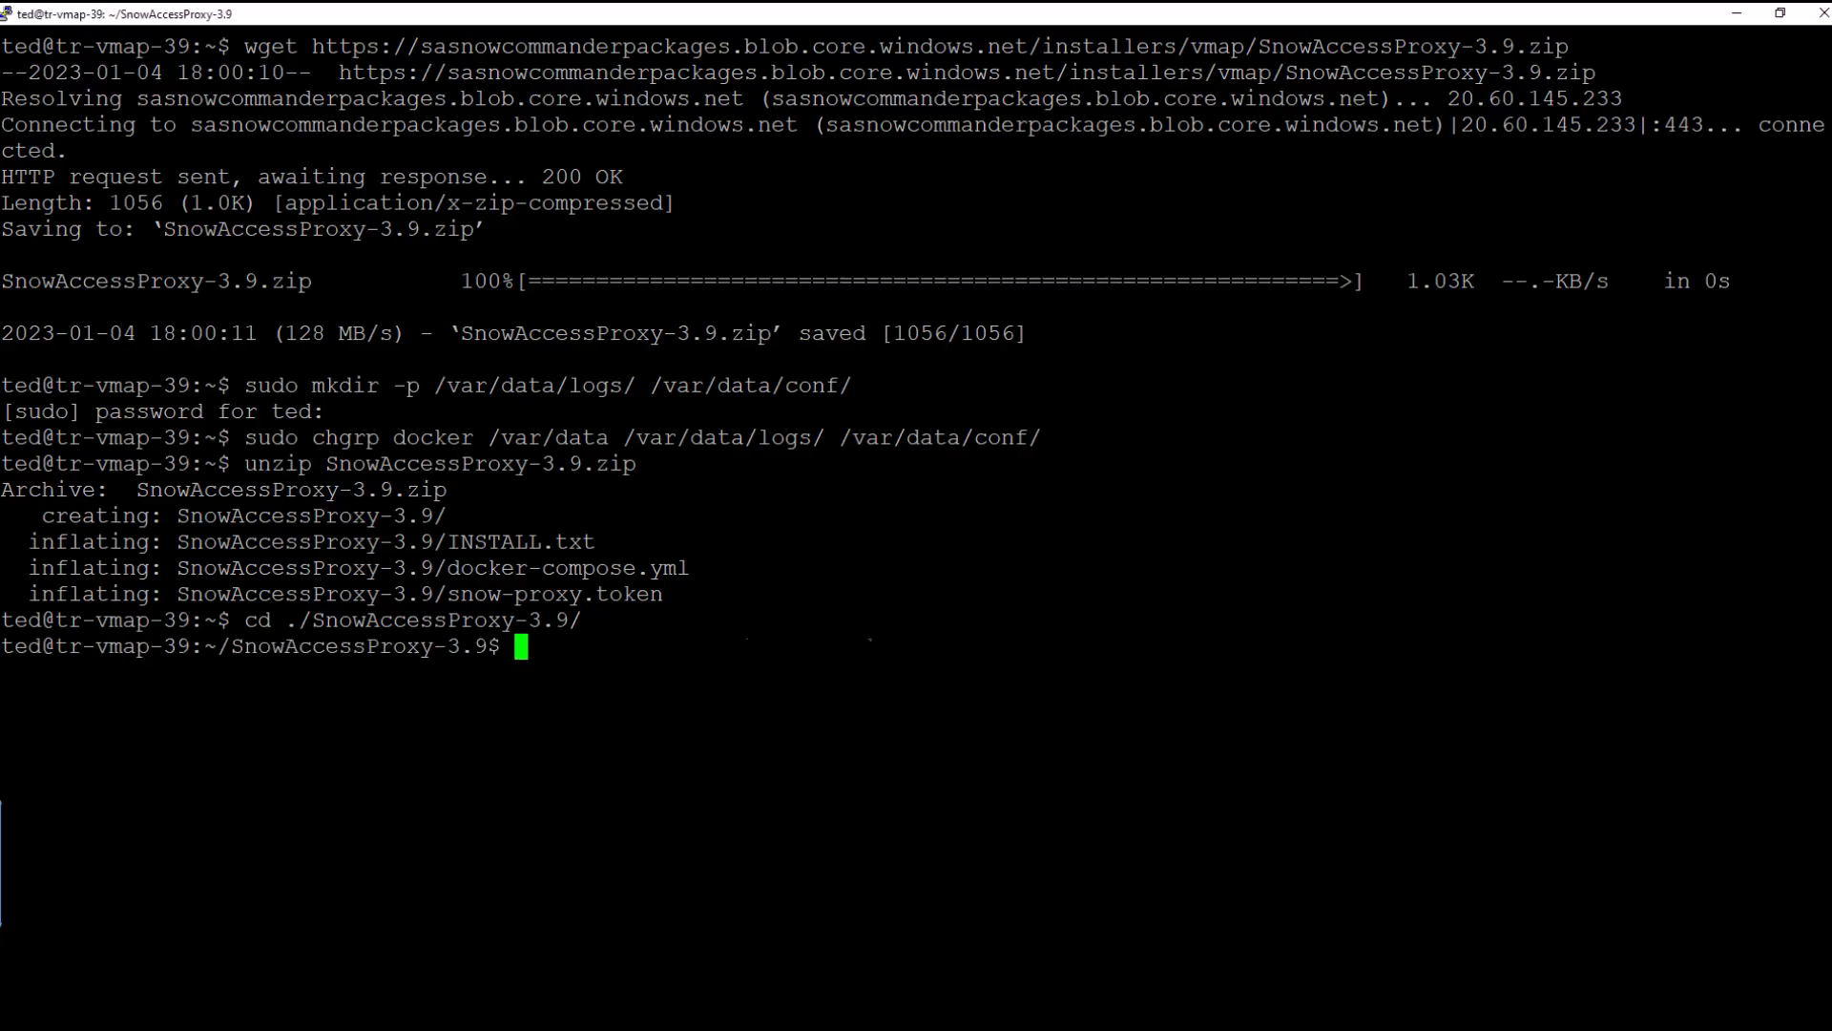
Step: Log Docker in to cmpcontainer.azurecr.io as Pulls by piping in snow-proxy.token, and start the containers with docker-compose up -d
key(shift+Insert)
key(Return)
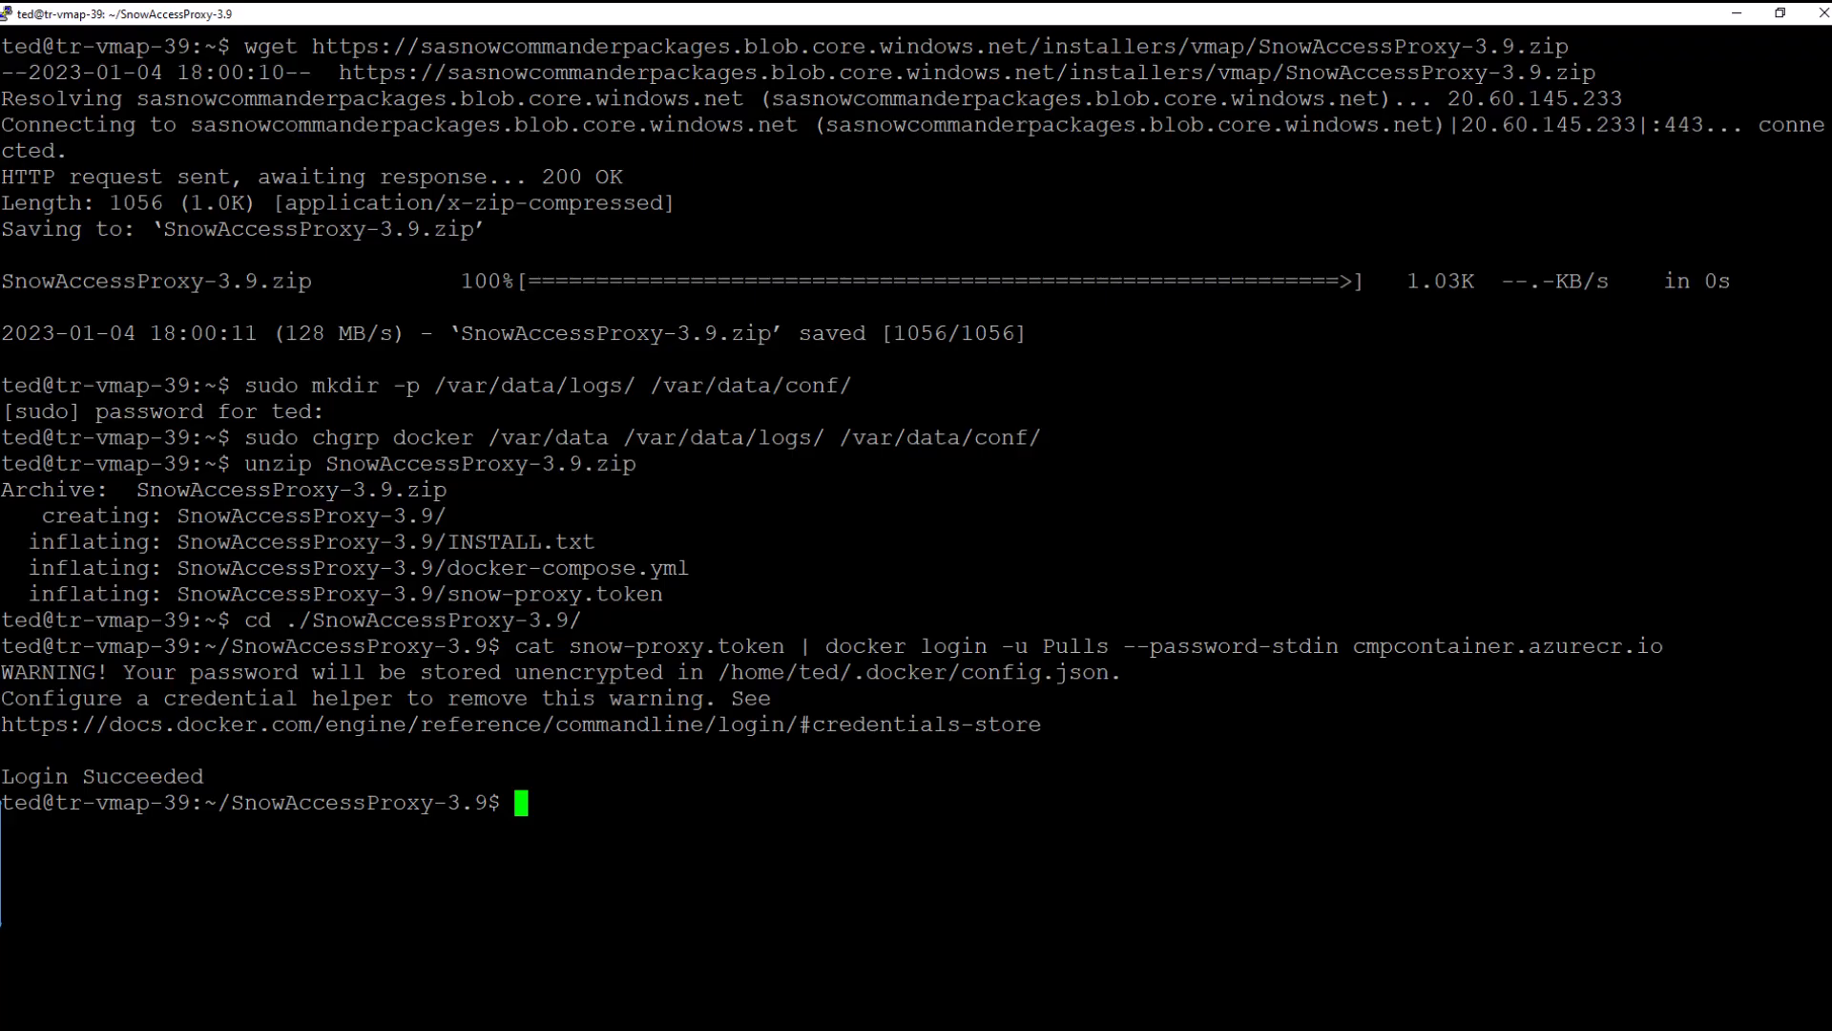
text(docker-compose up -d)
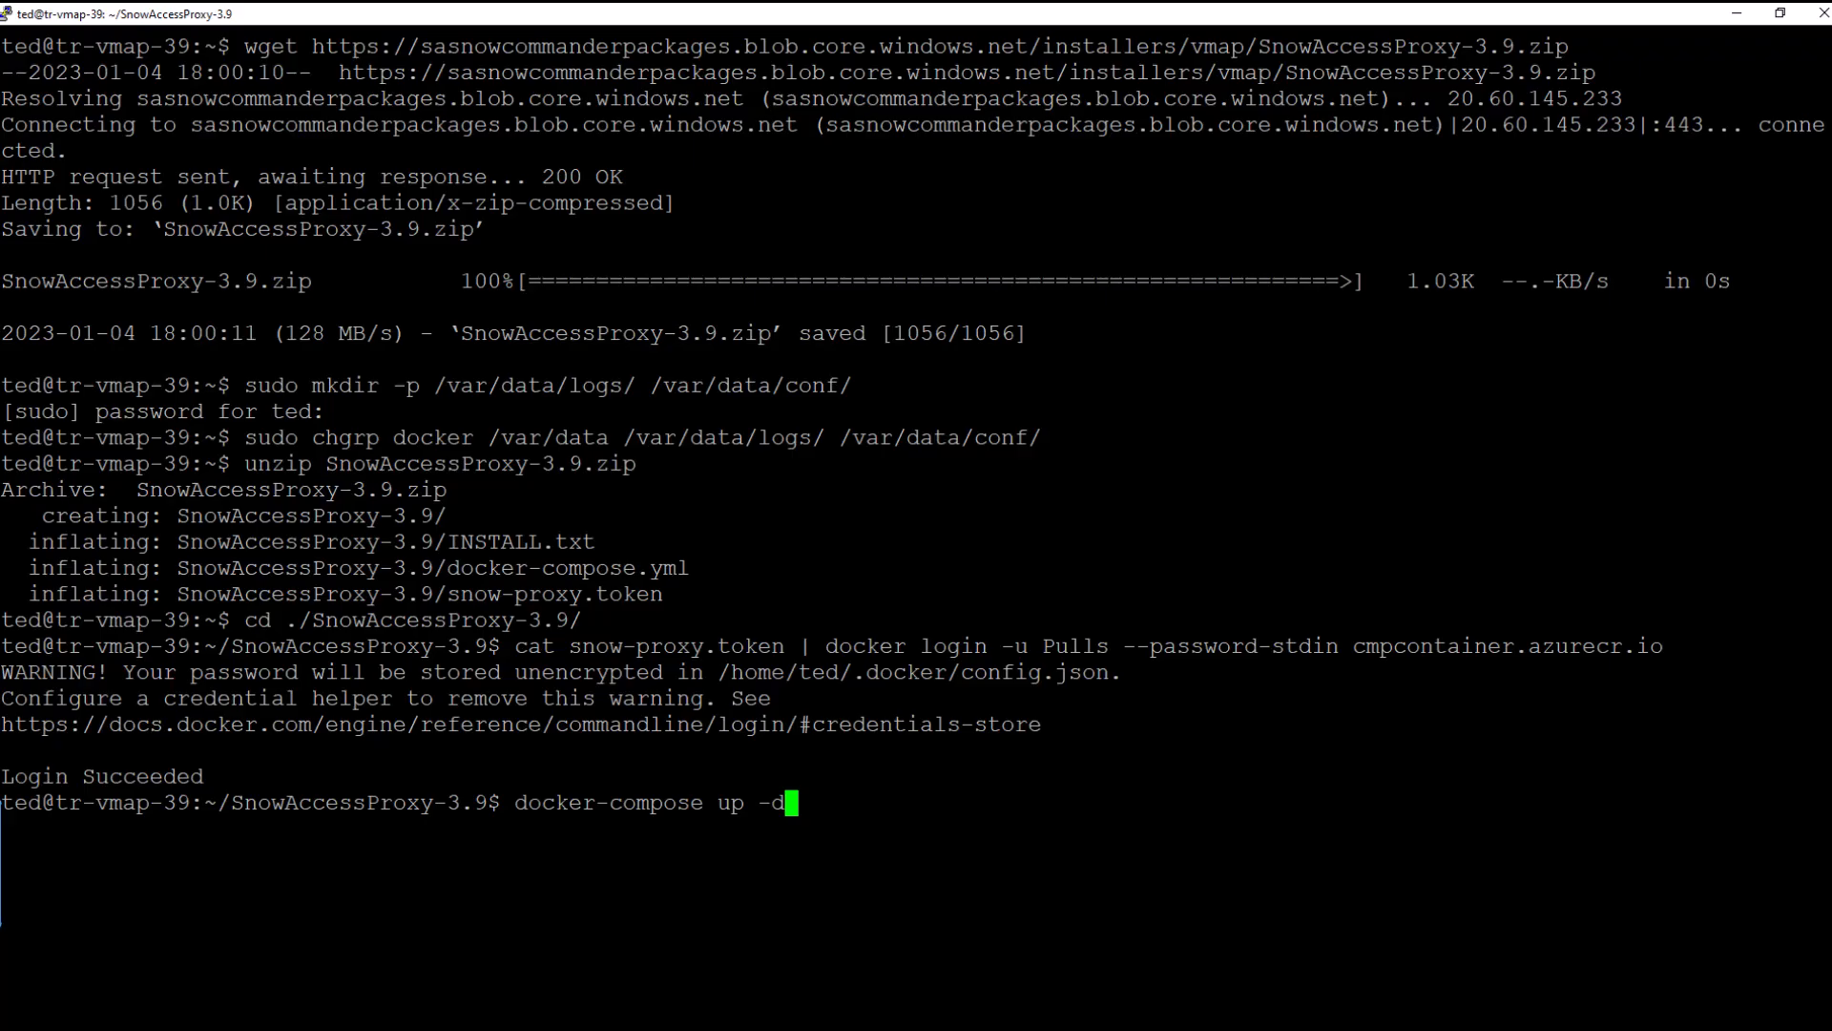
key(Return)
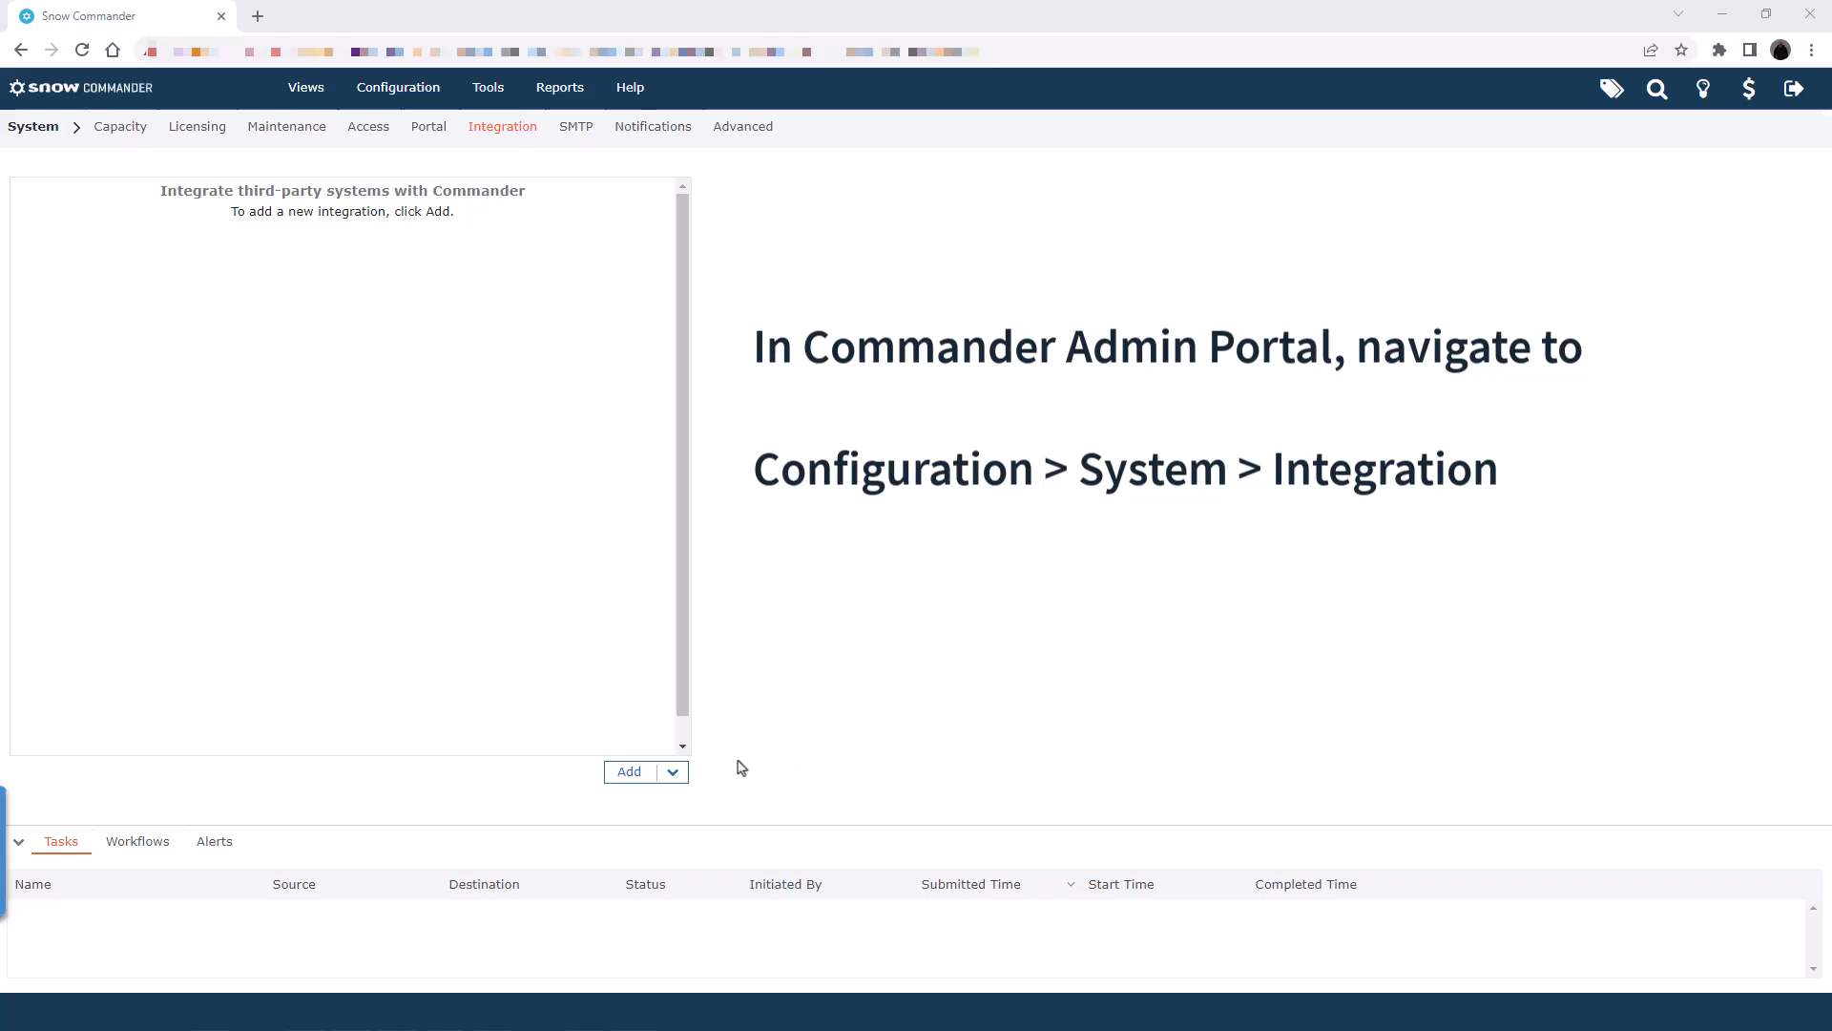
click(671, 778)
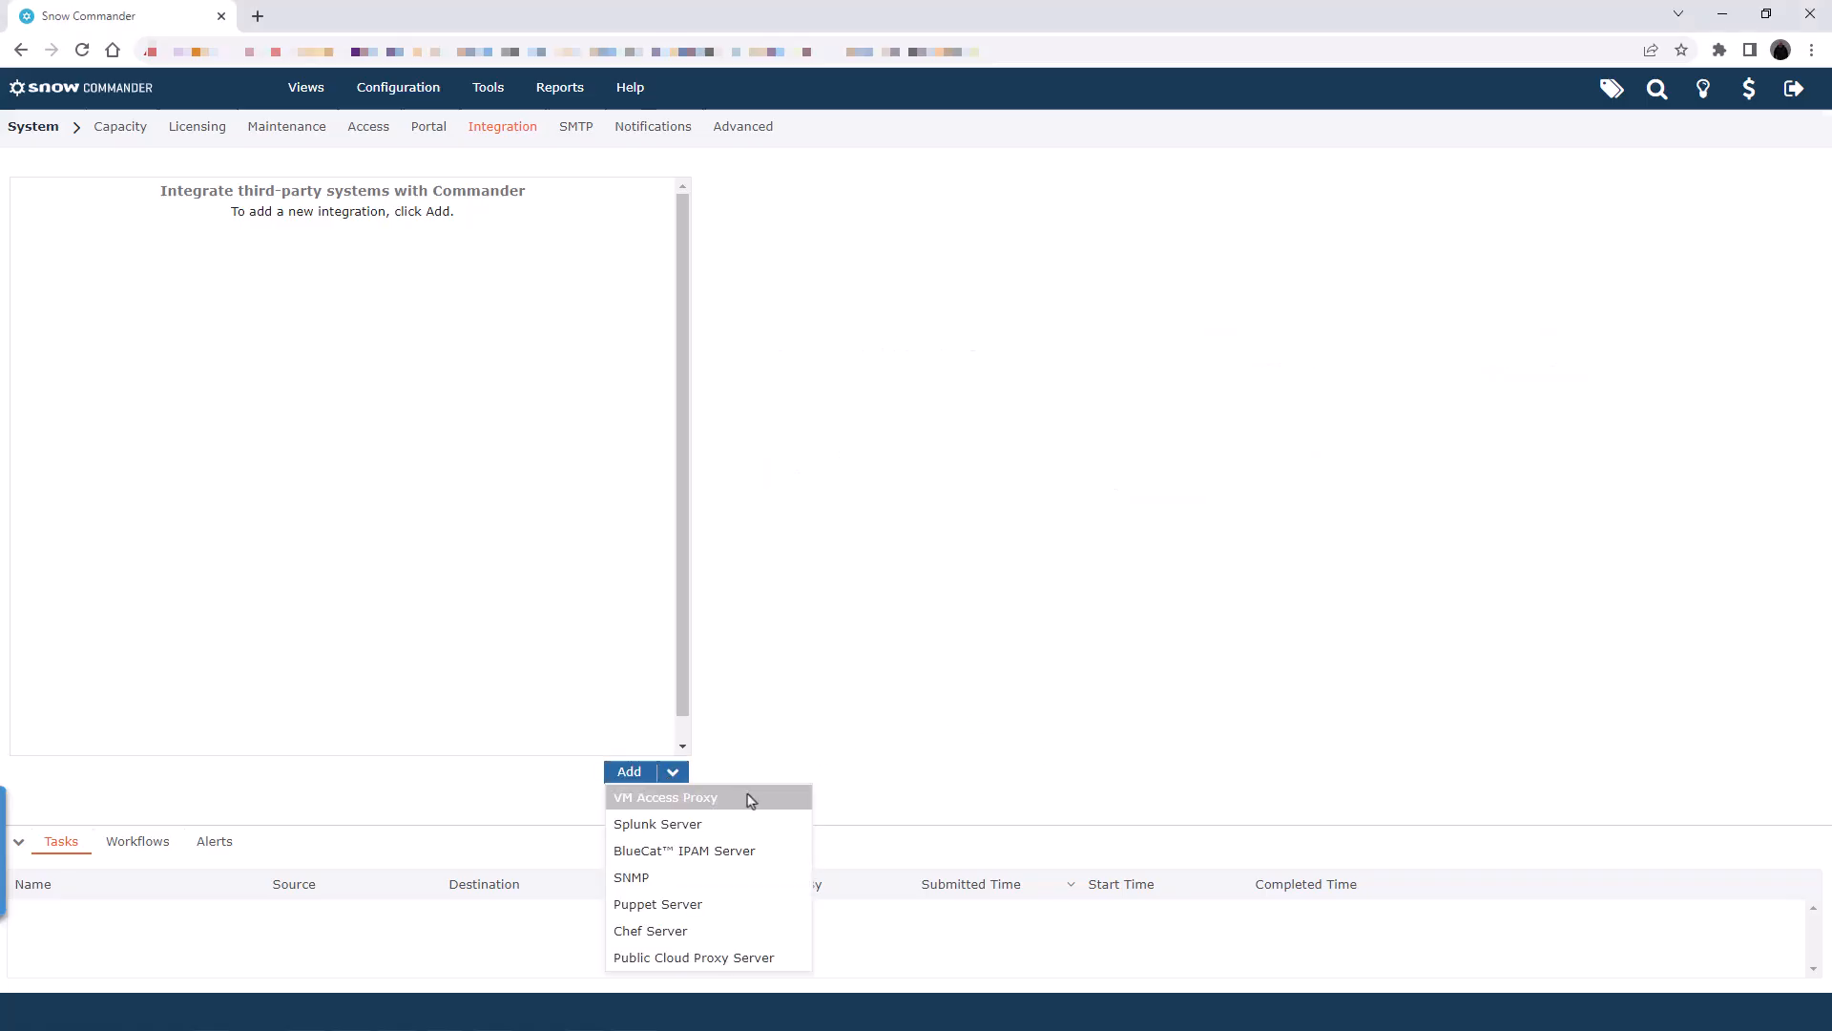
click(790, 805)
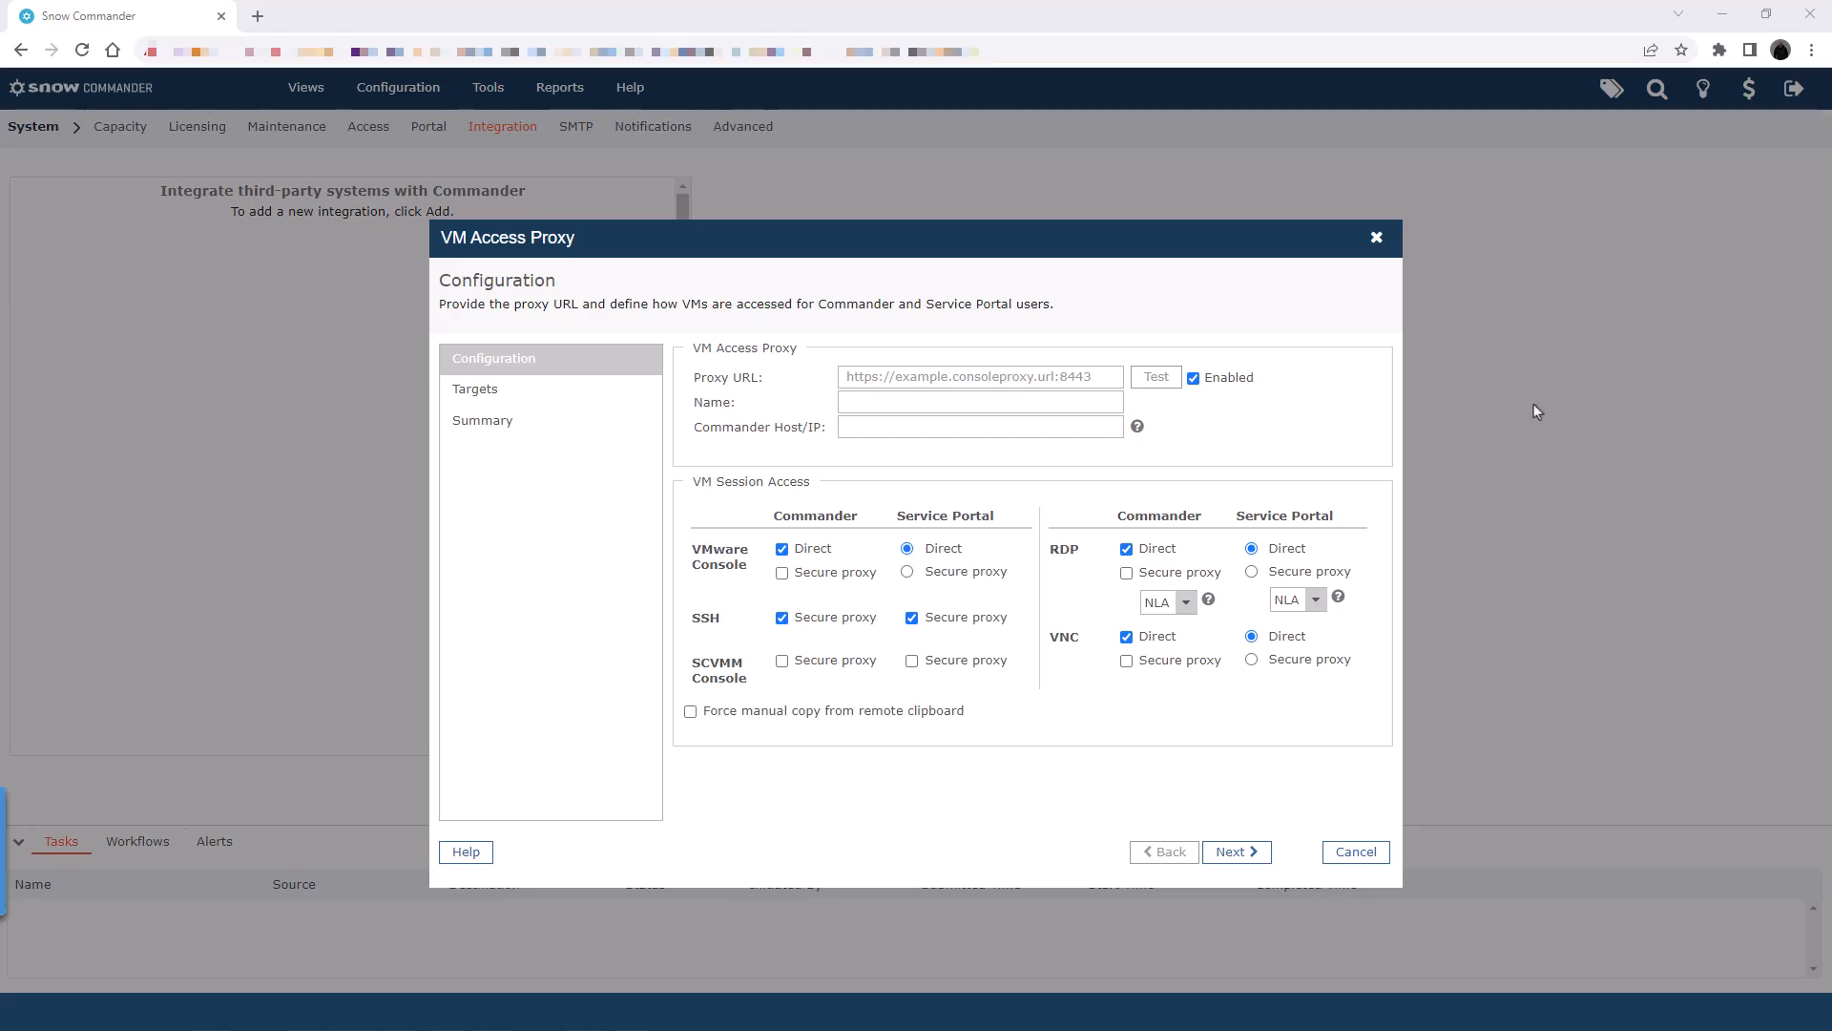
right_click(1051, 378)
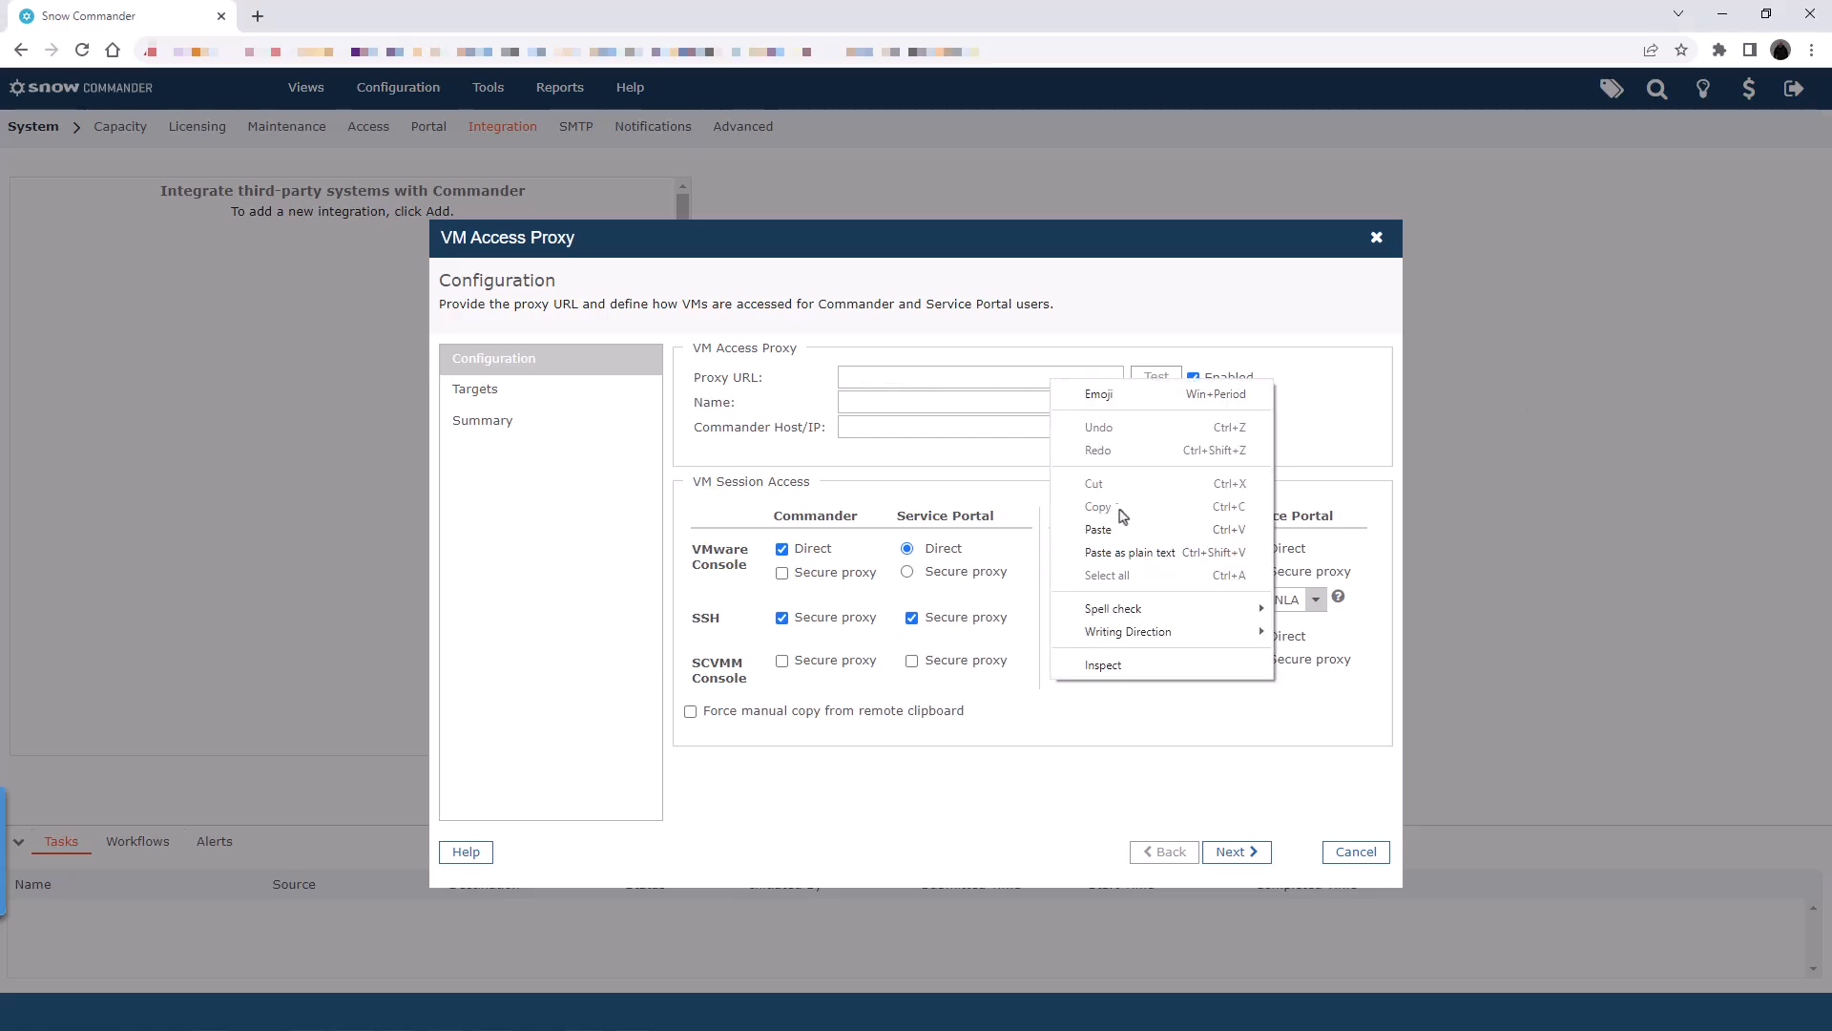
click(1099, 529)
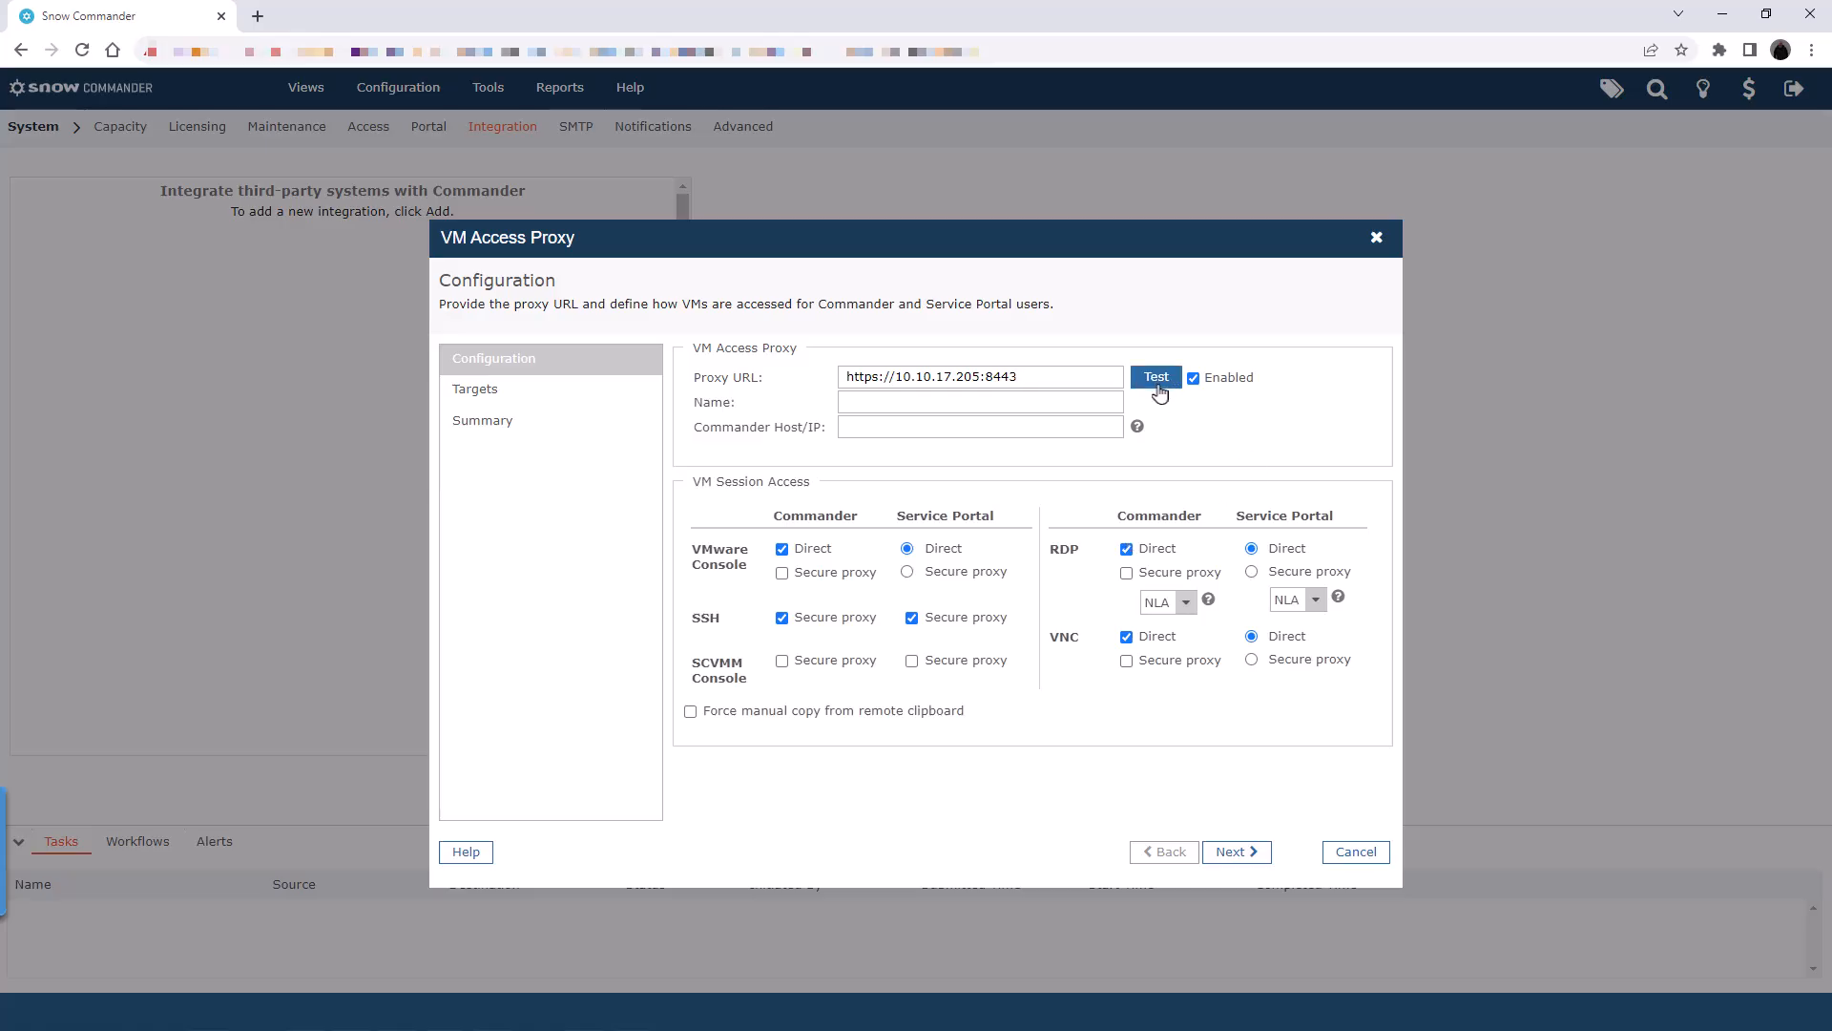
click(1158, 382)
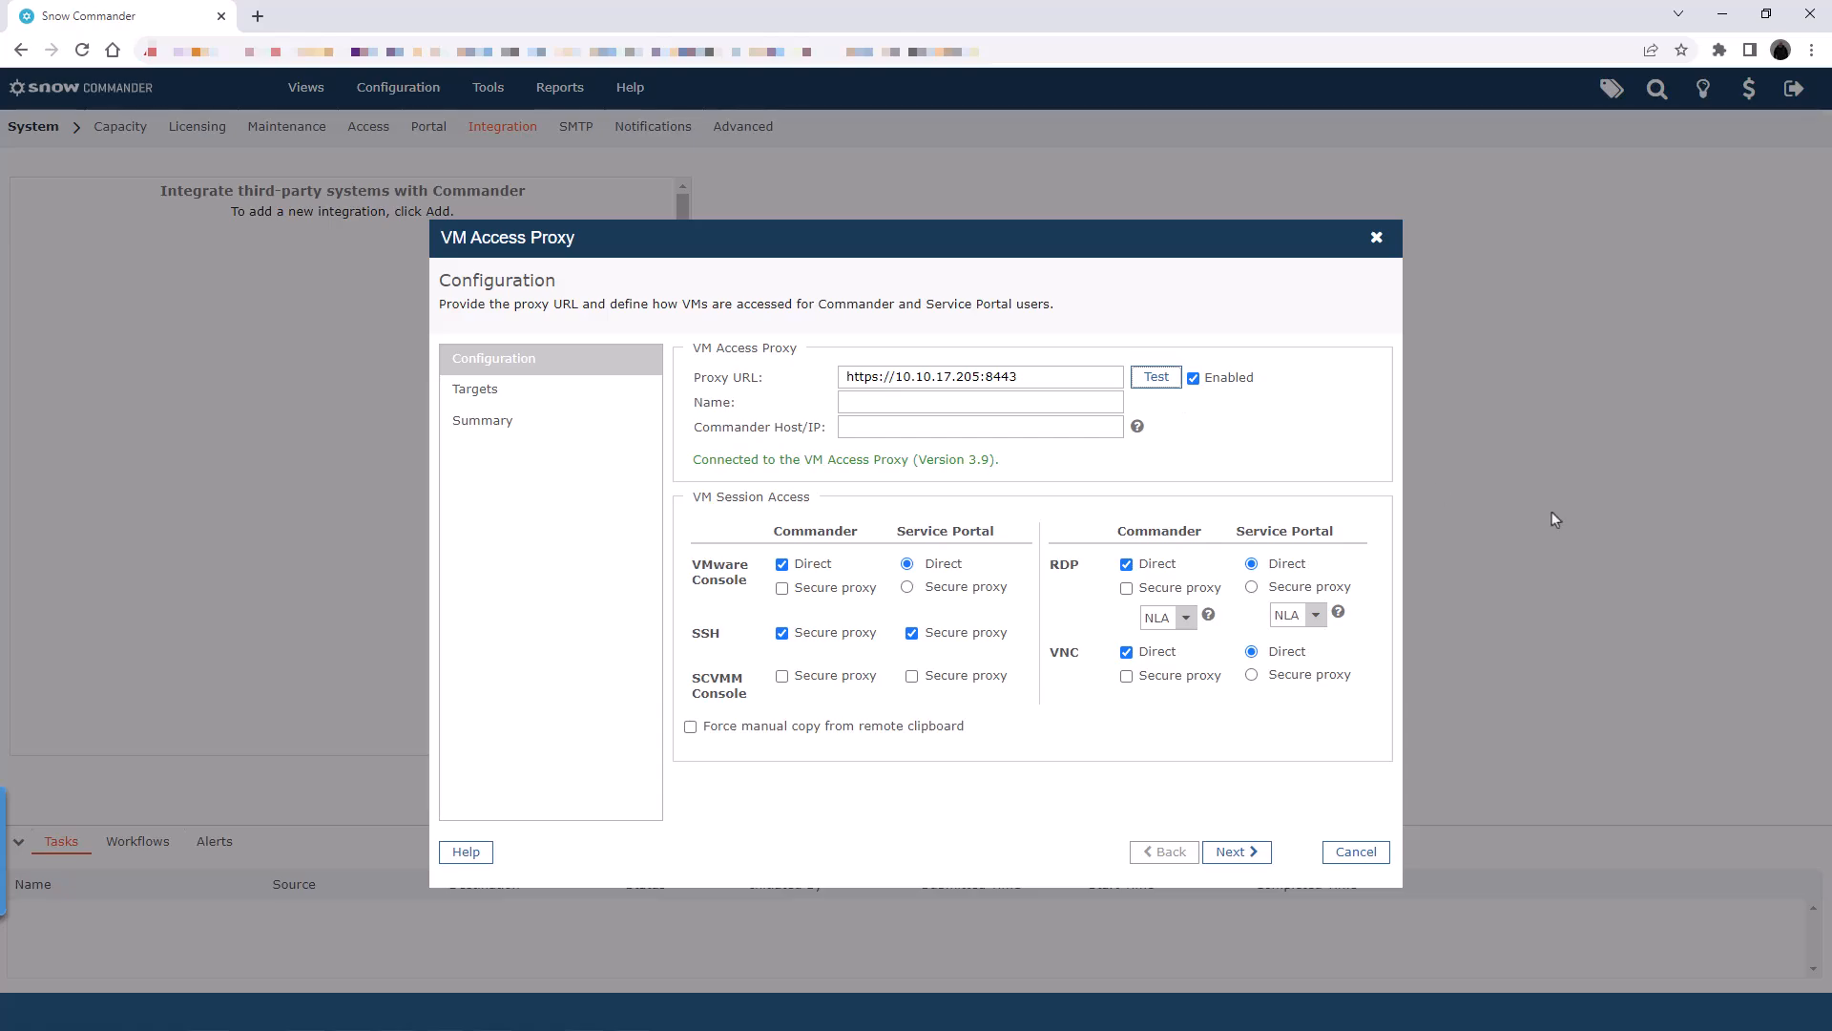
click(1019, 405)
text(tr-vmap-39)
click(1067, 426)
text(https://10.10.17.83/)
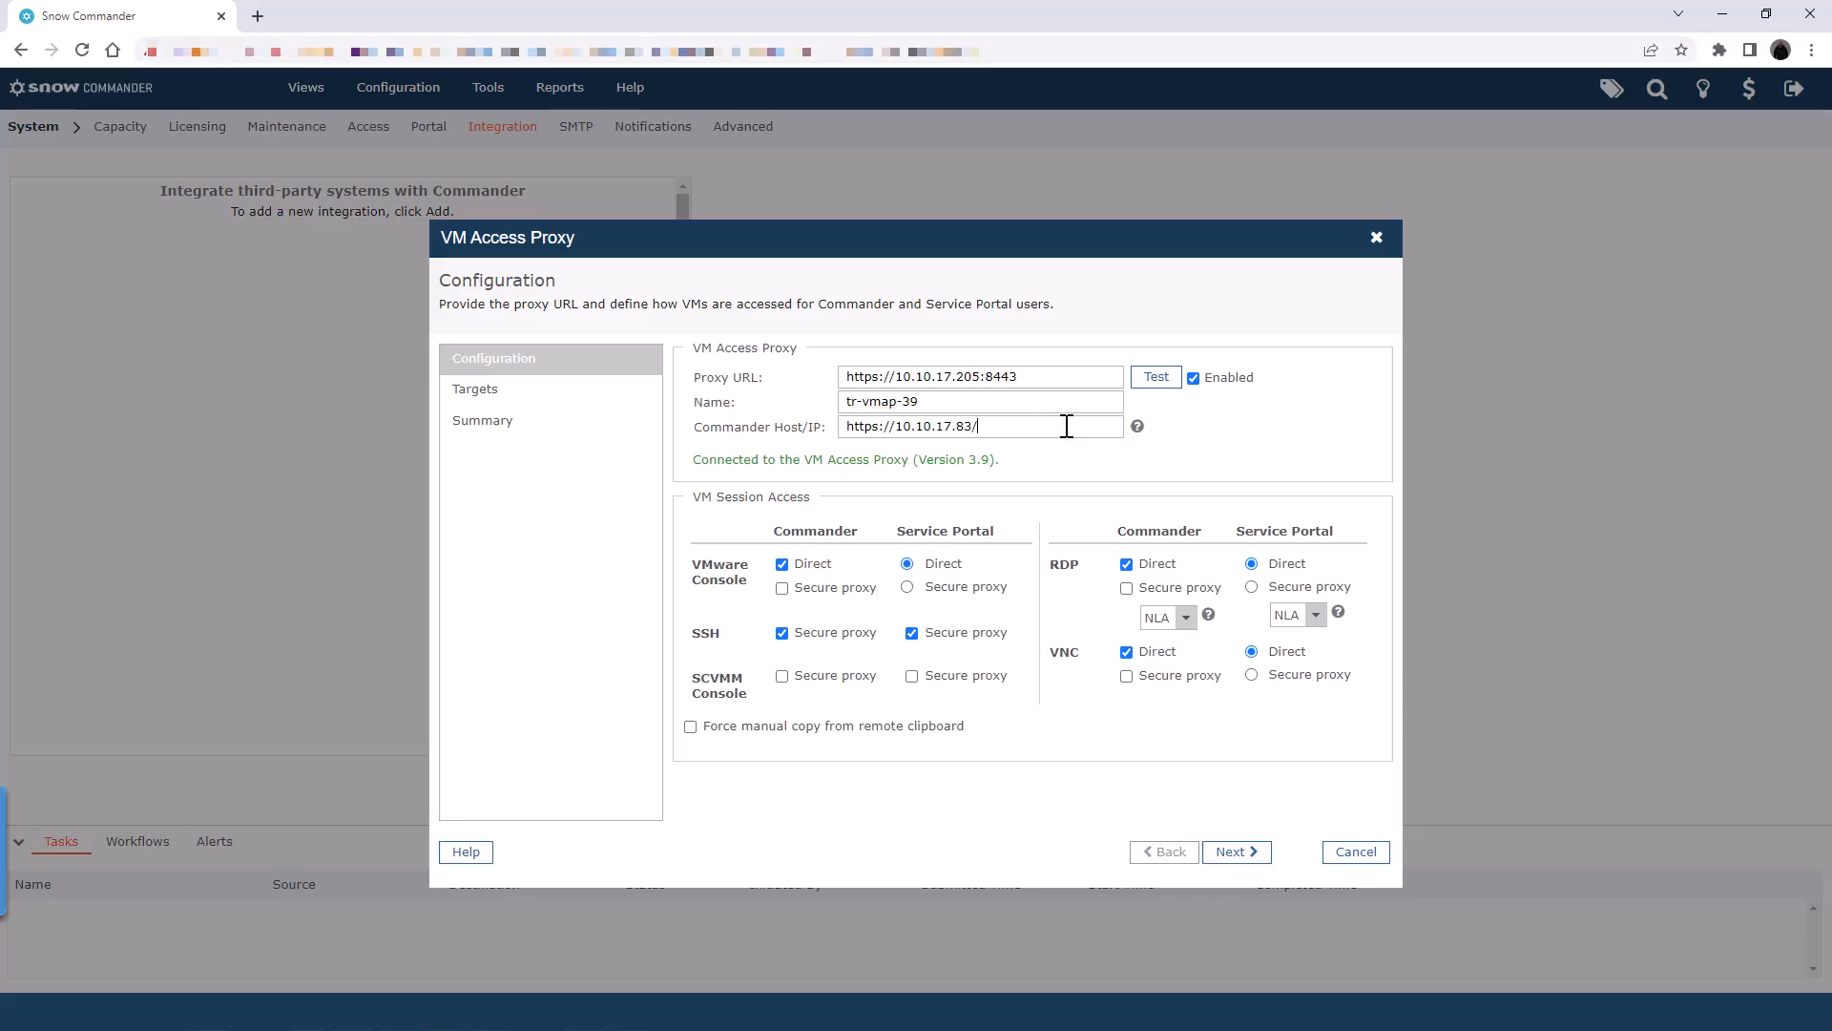
click(1237, 851)
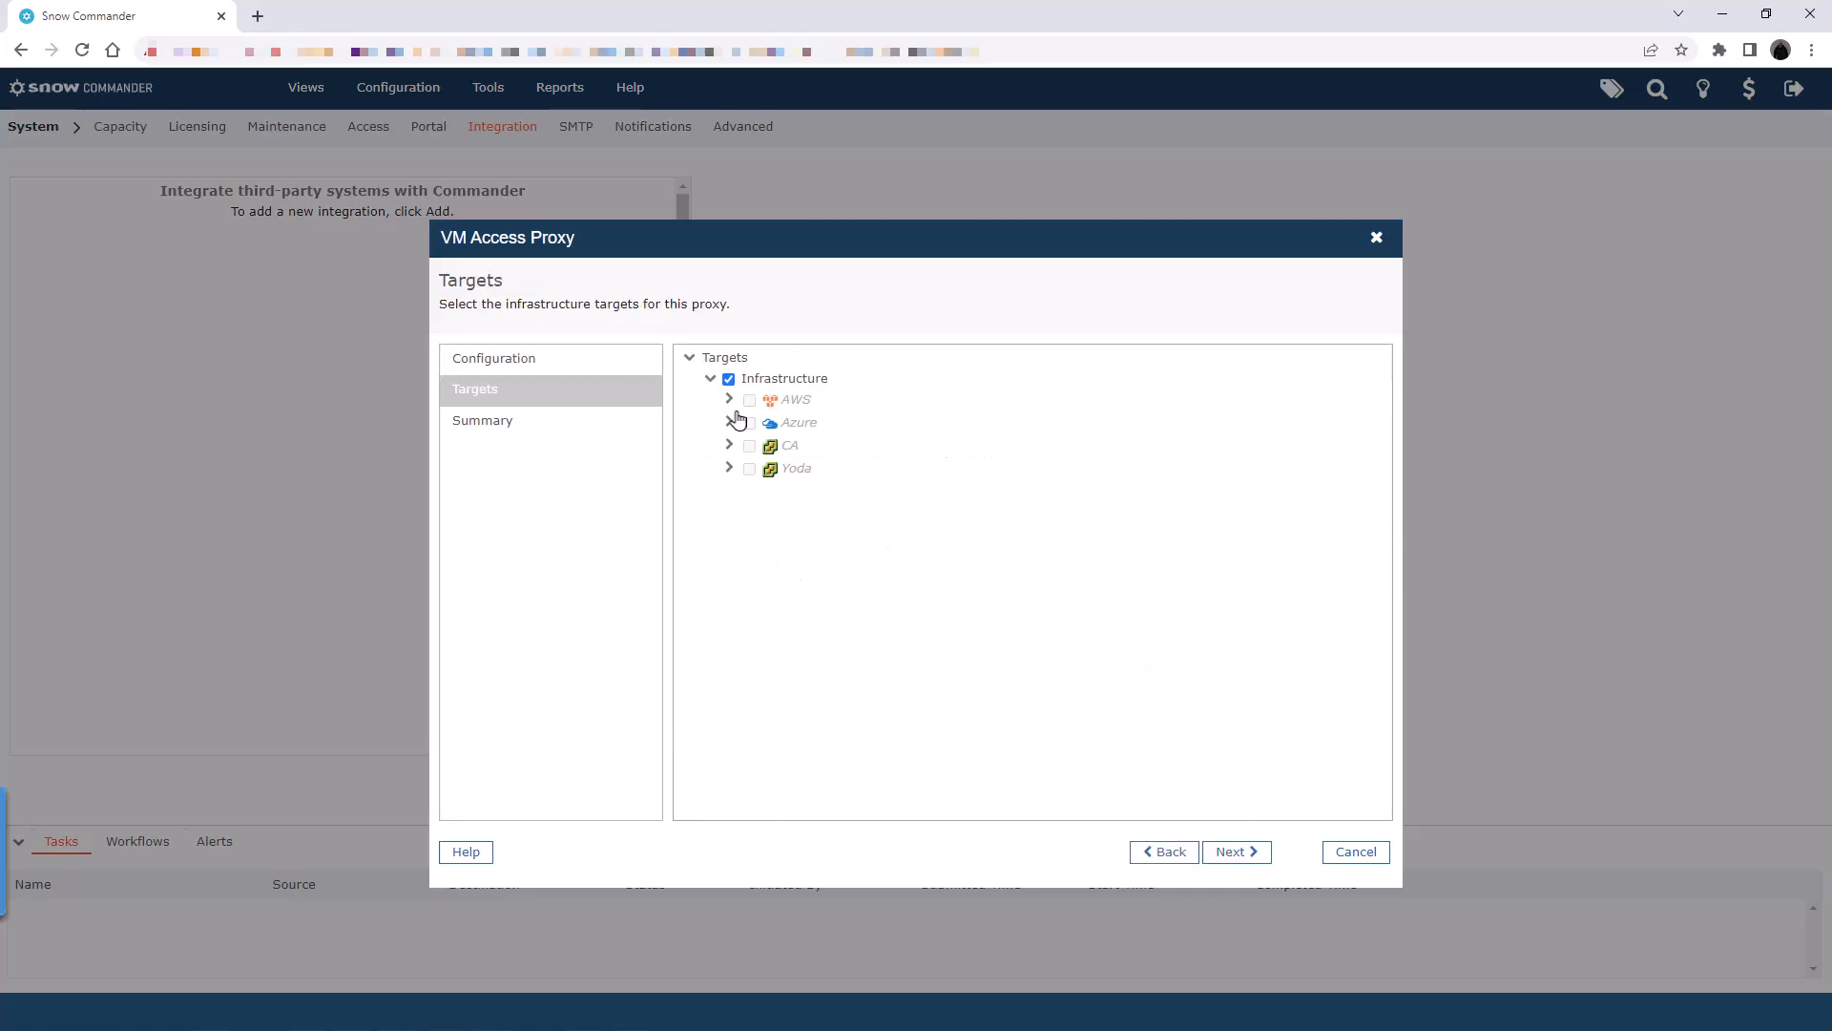
Step: Limit the proxy's targets to CA and Yoda instead of the whole Infrastructure, and finish the VM Access Proxy setup
click(729, 380)
click(750, 447)
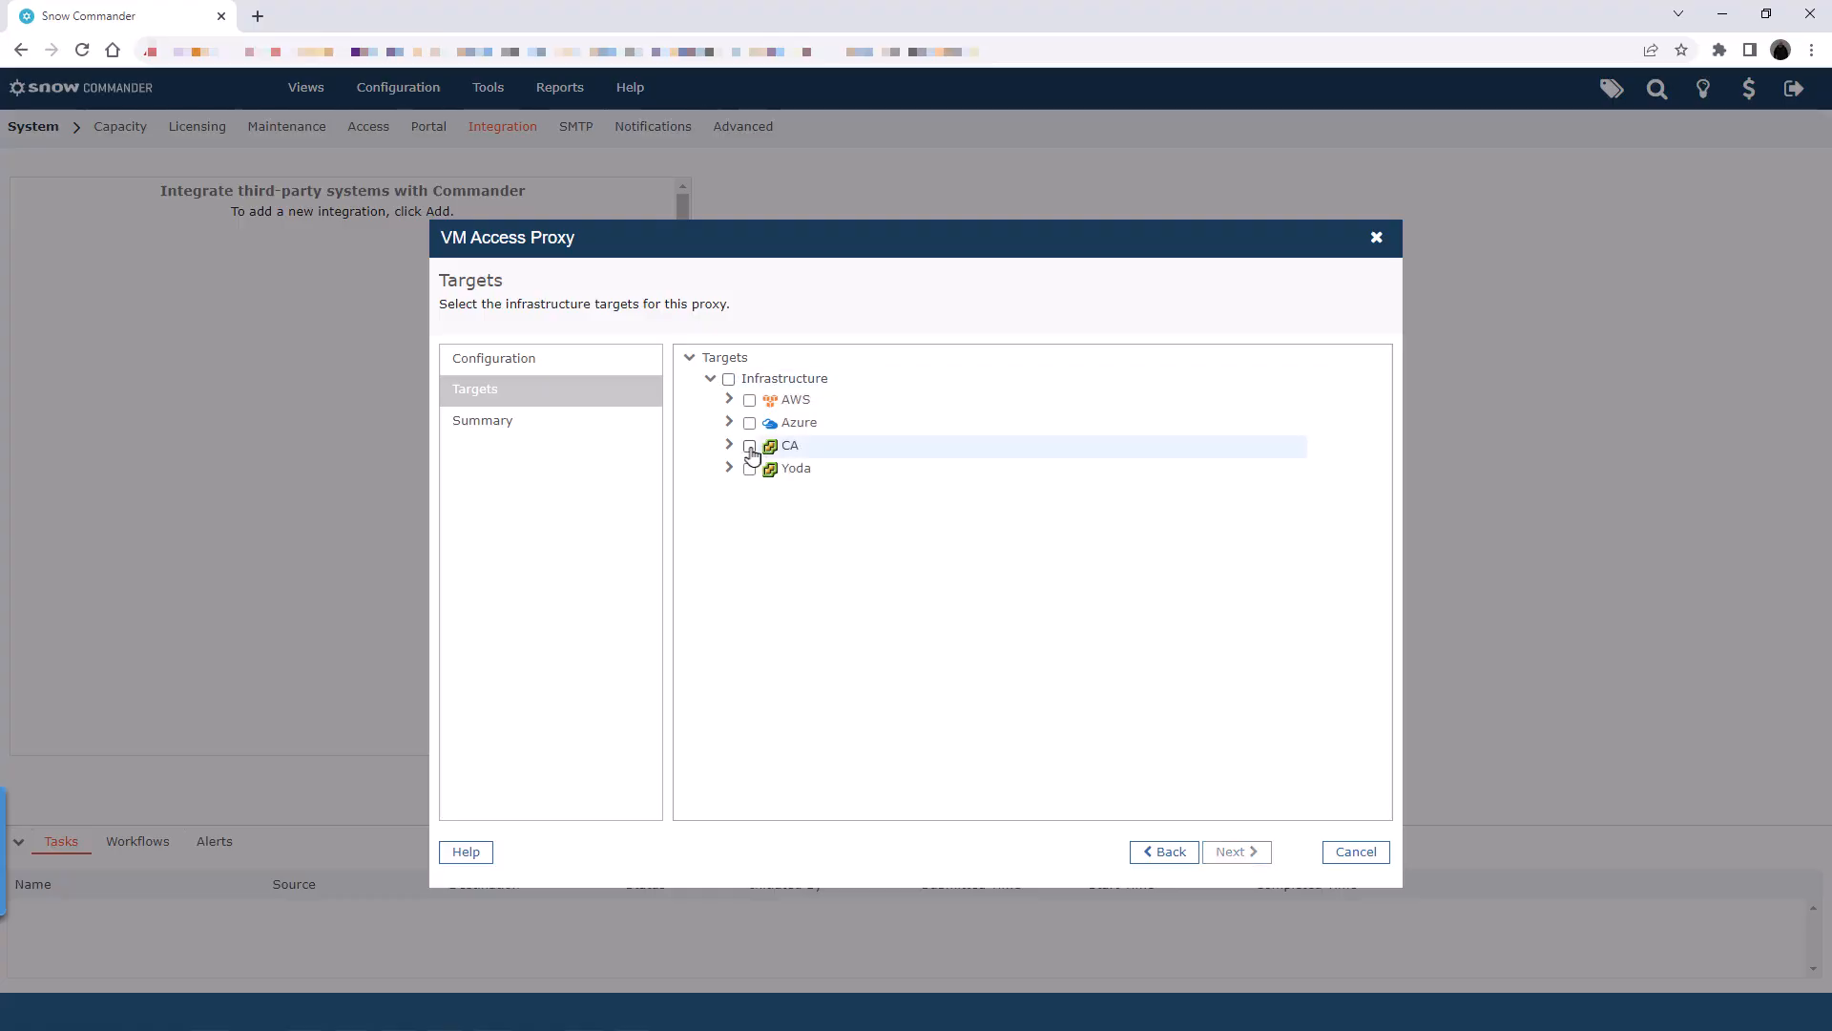
click(749, 468)
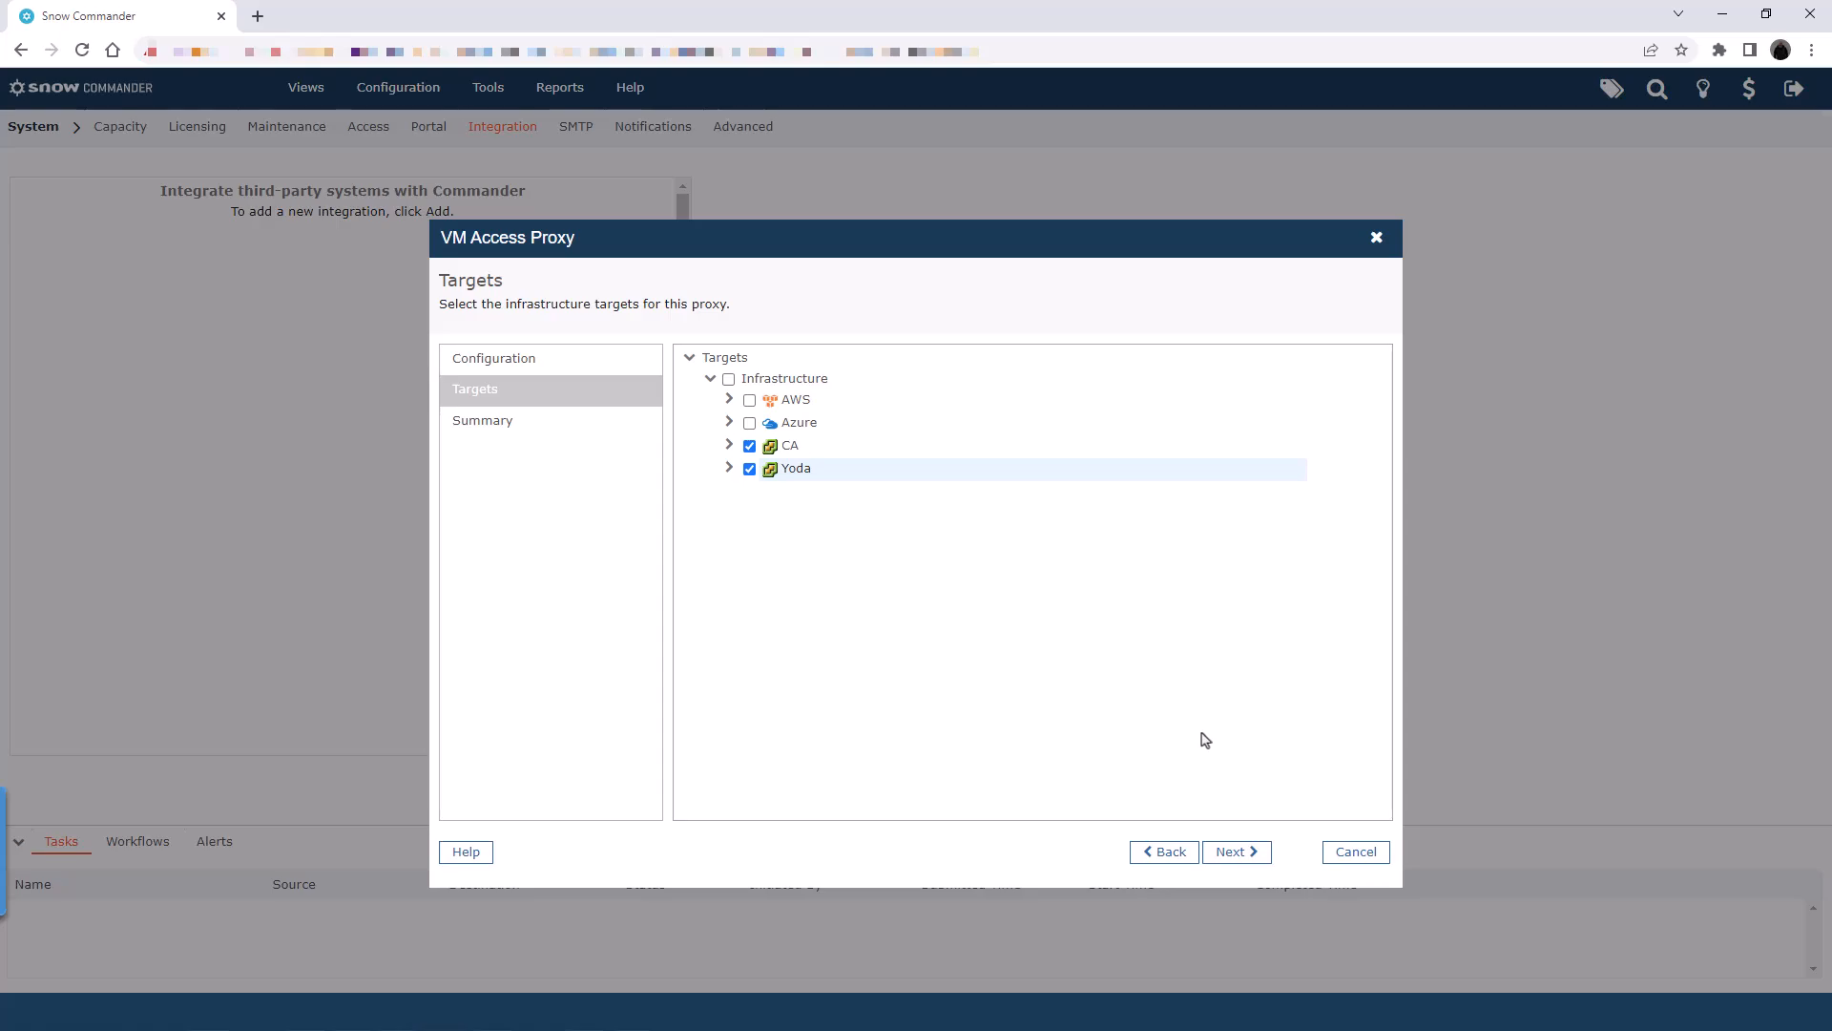
click(1249, 856)
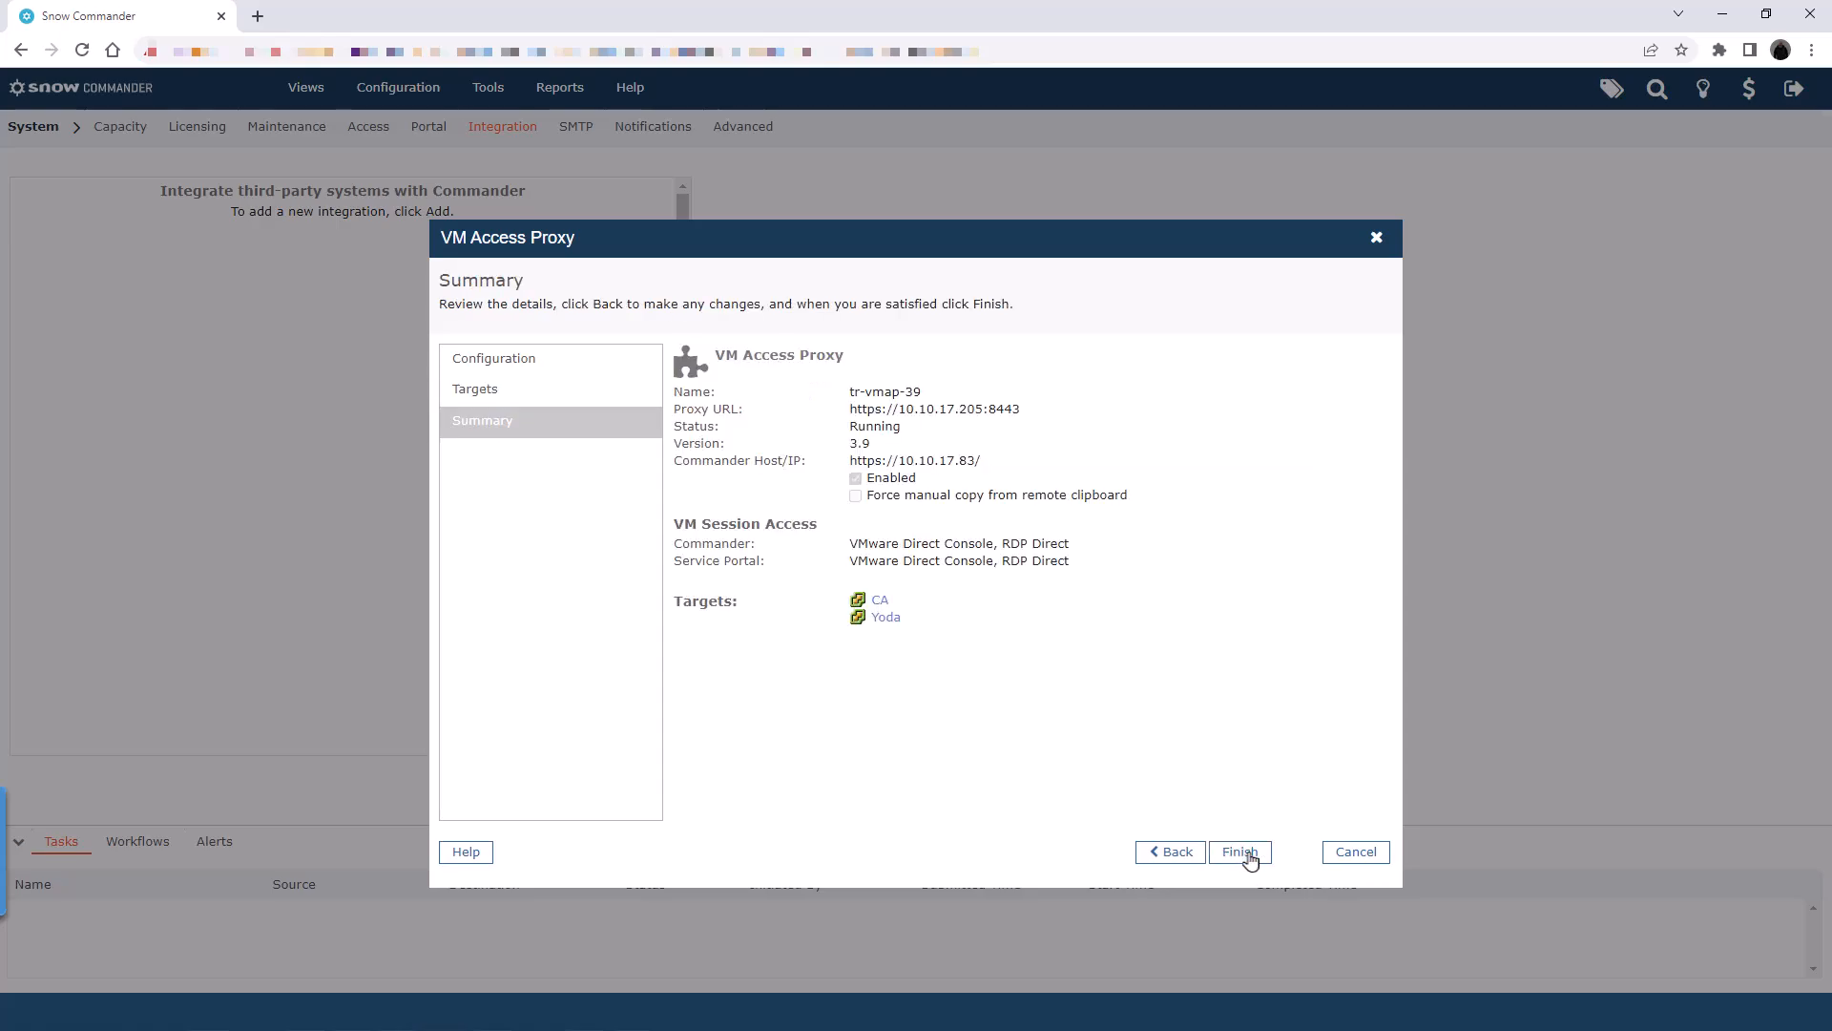
click(1240, 852)
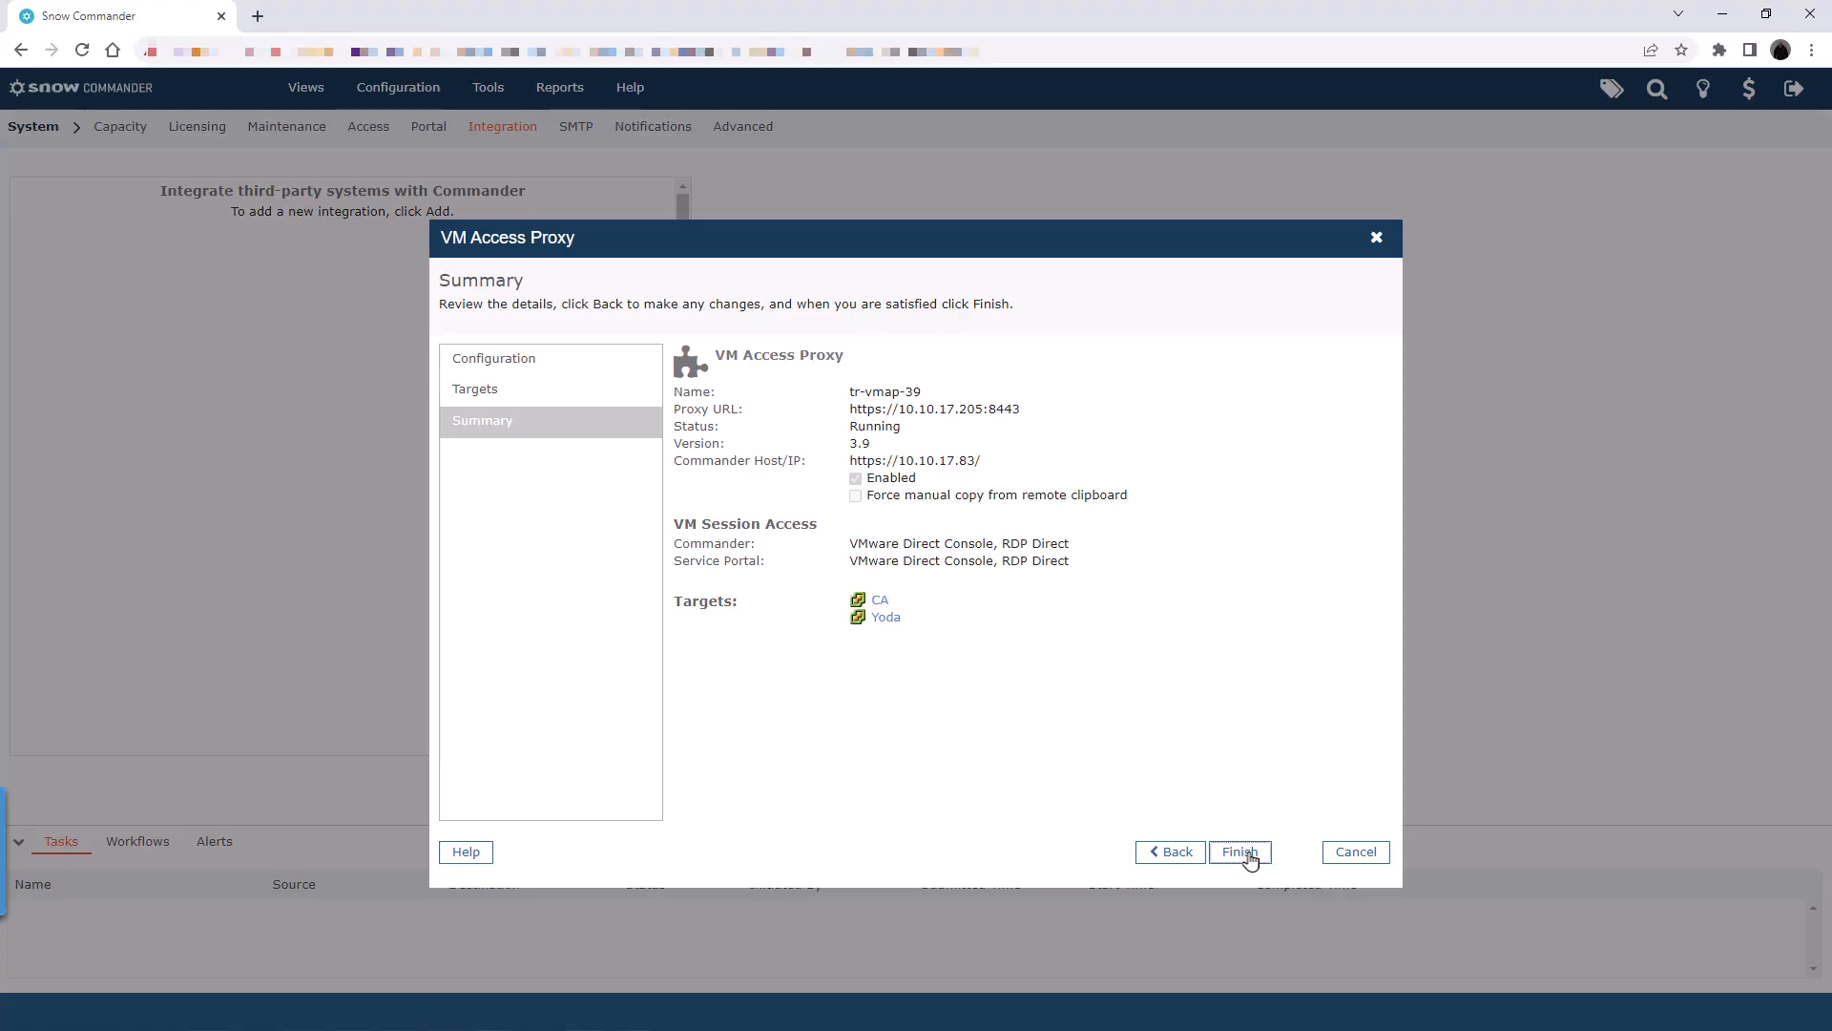